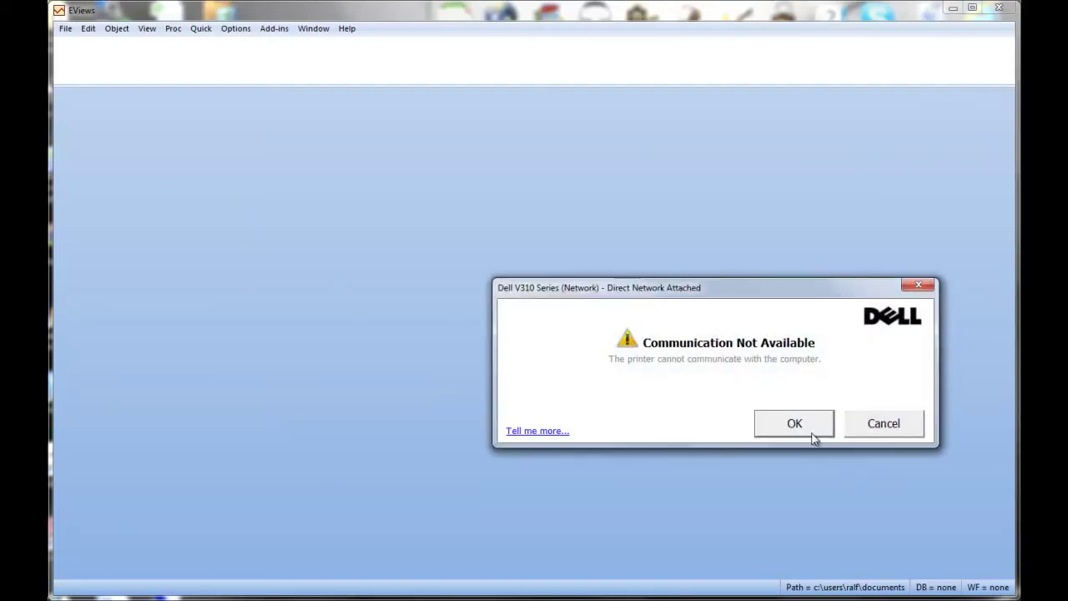
Dismiss the Dell printer 'Communication Not Available' warning
{"action": "left_click", "coordinate": [865, 424]}
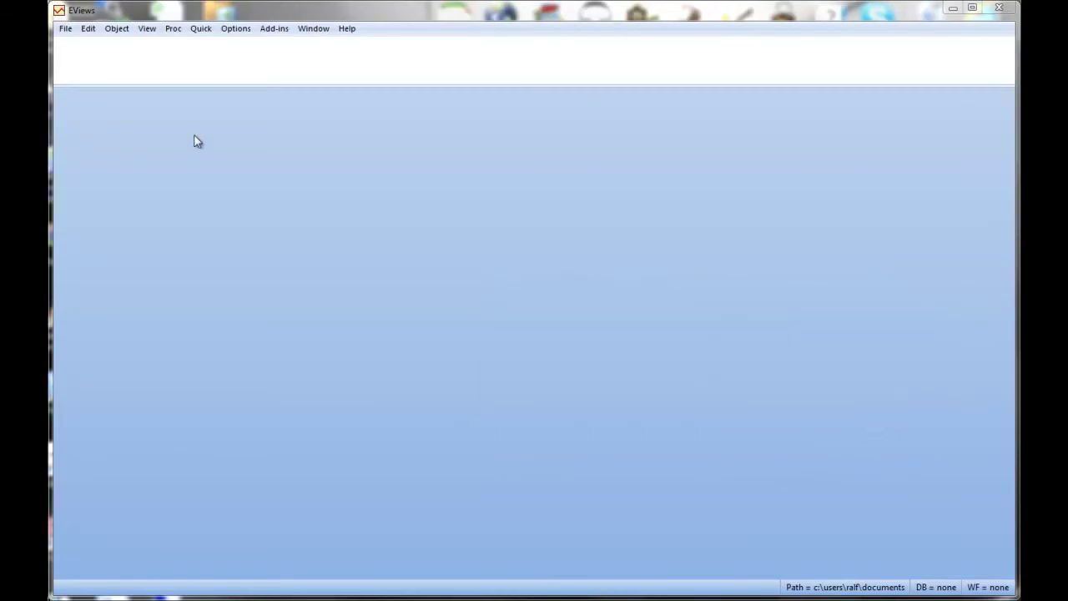
Create a new Unstructured/Undated workfile with 182 observations
{"action": "left_click", "coordinate": [65, 29]}
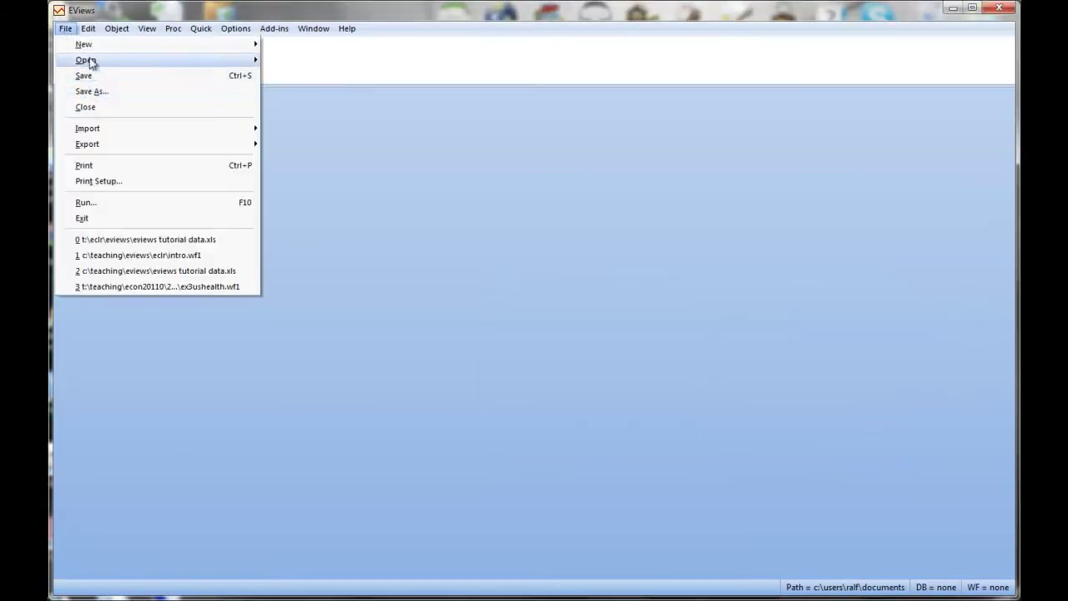
{"action": "mouse_move", "coordinate": [88, 49]}
{"action": "left_click", "coordinate": [300, 44]}
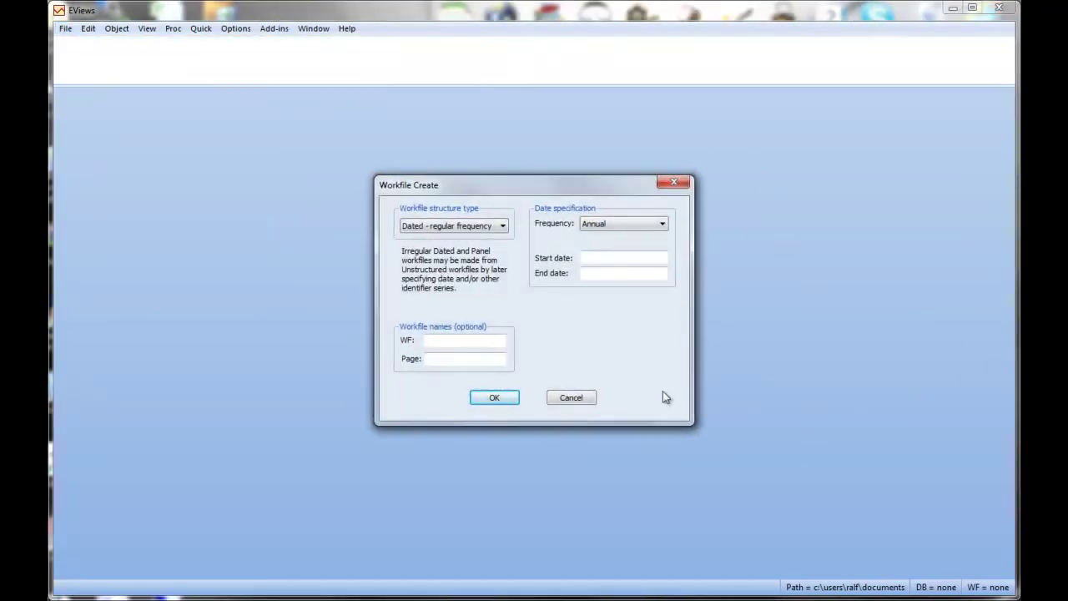
{"action": "left_click", "coordinate": [439, 227]}
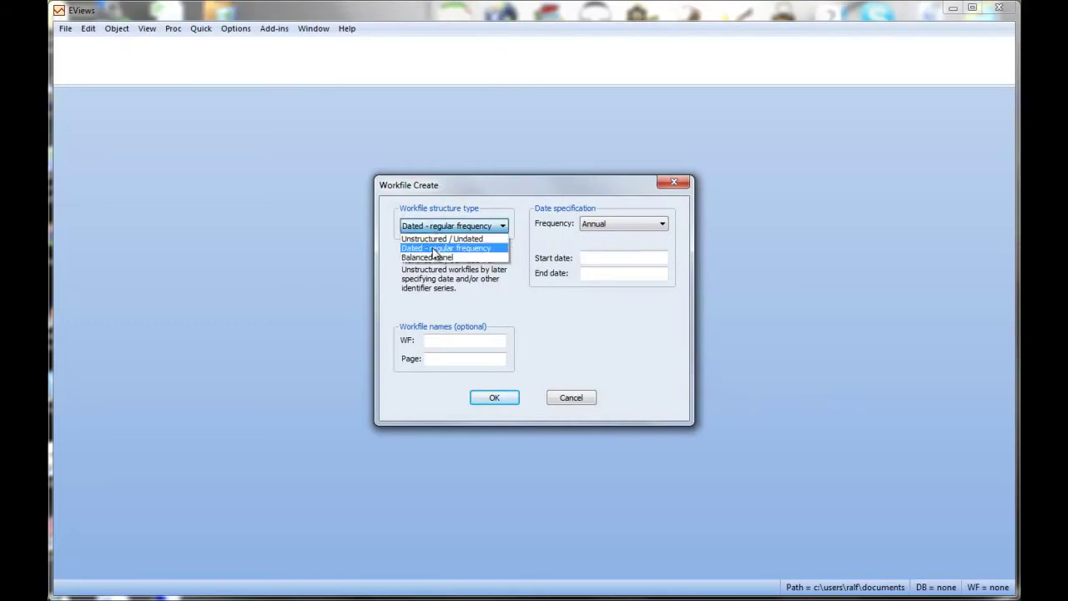
{"action": "left_click", "coordinate": [434, 239]}
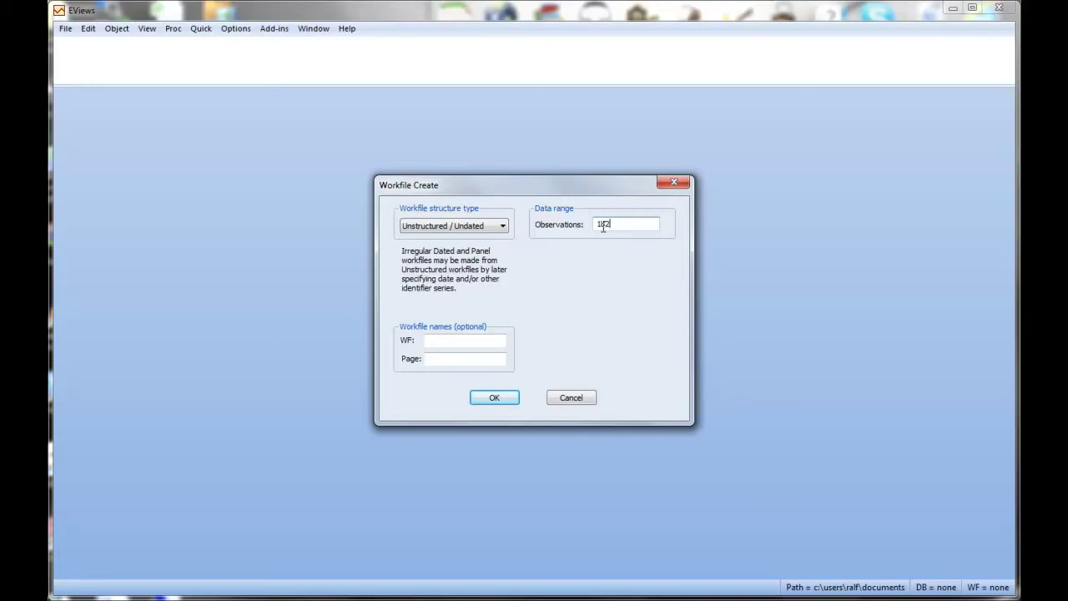
{"action": "left_click", "coordinate": [496, 398]}
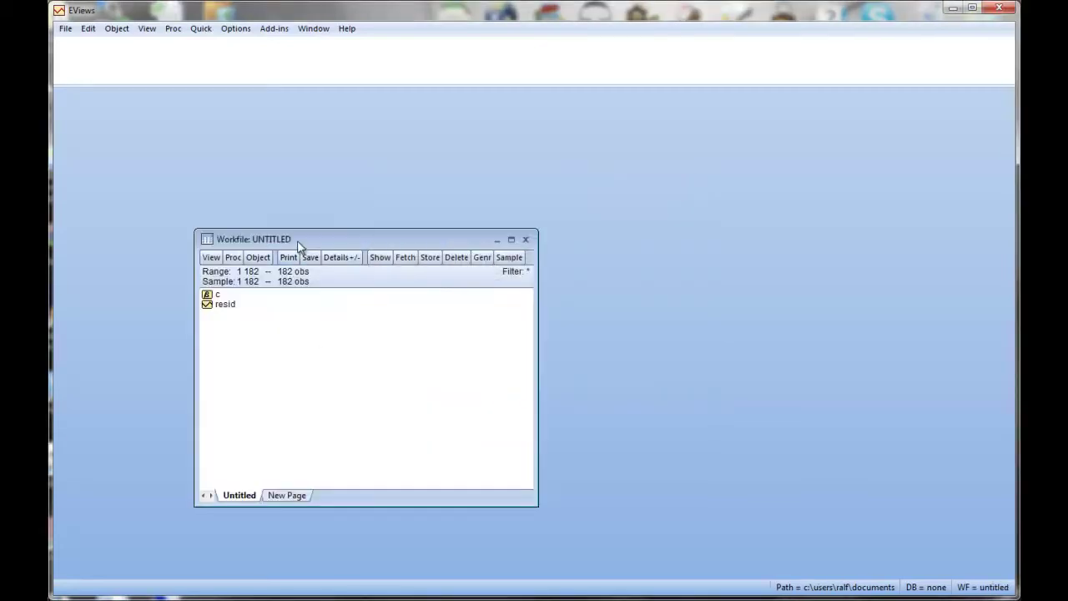
{"action": "left_click_drag", "start_coordinate": [295, 239], "coordinate": [267, 175]}
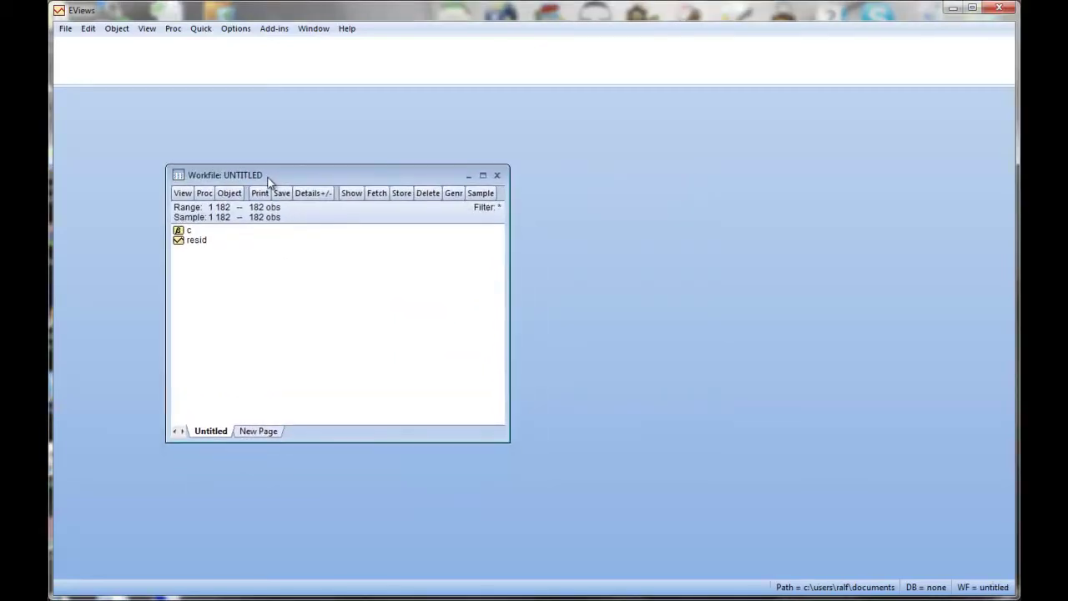
Save the workfile as Intro in the T:\ECLR\EVIEWS folder
{"action": "left_click", "coordinate": [61, 31]}
{"action": "left_click", "coordinate": [100, 74]}
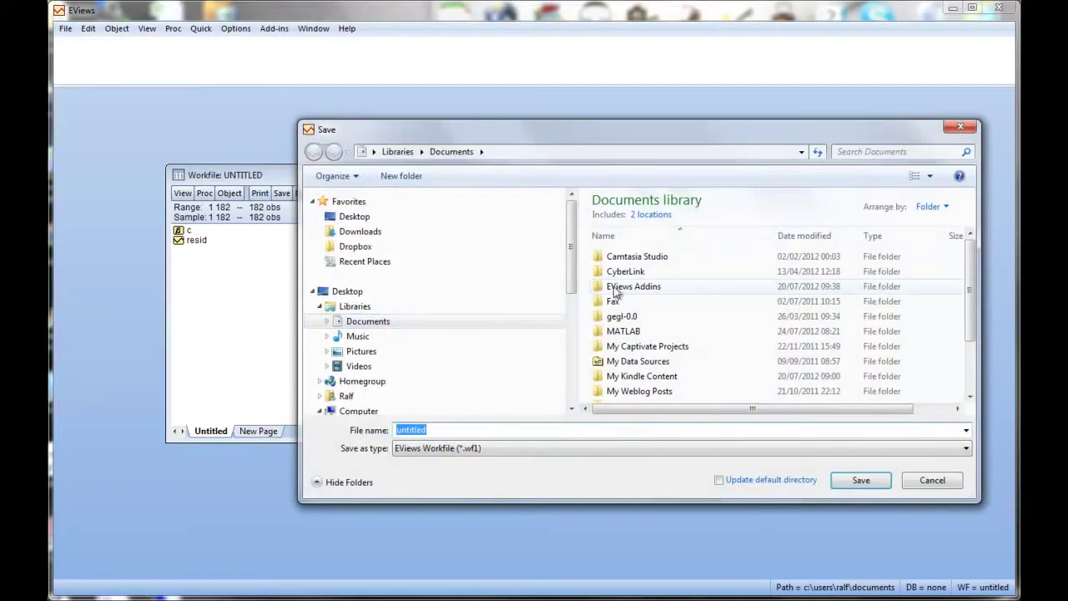
{"action": "left_click", "coordinate": [355, 411]}
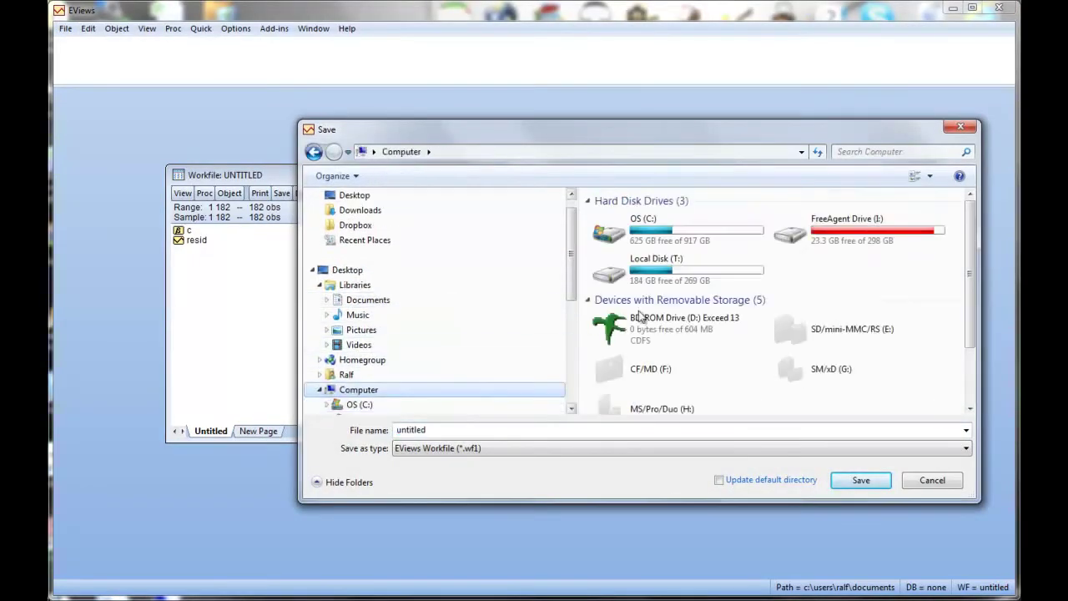
{"action": "double_click", "coordinate": [642, 268]}
{"action": "double_click", "coordinate": [611, 231]}
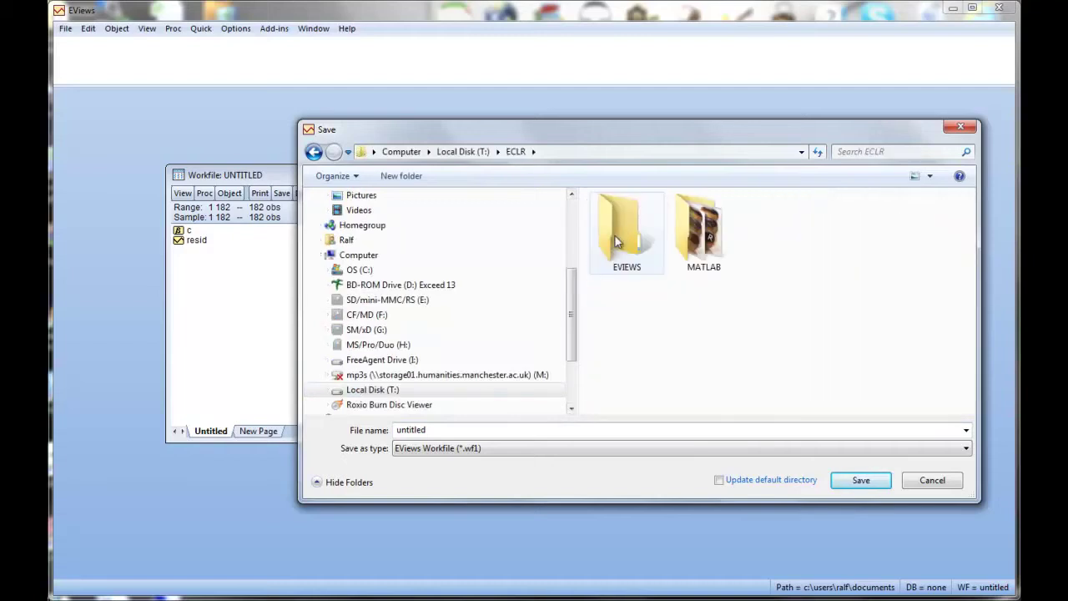
{"action": "double_click", "coordinate": [617, 243]}
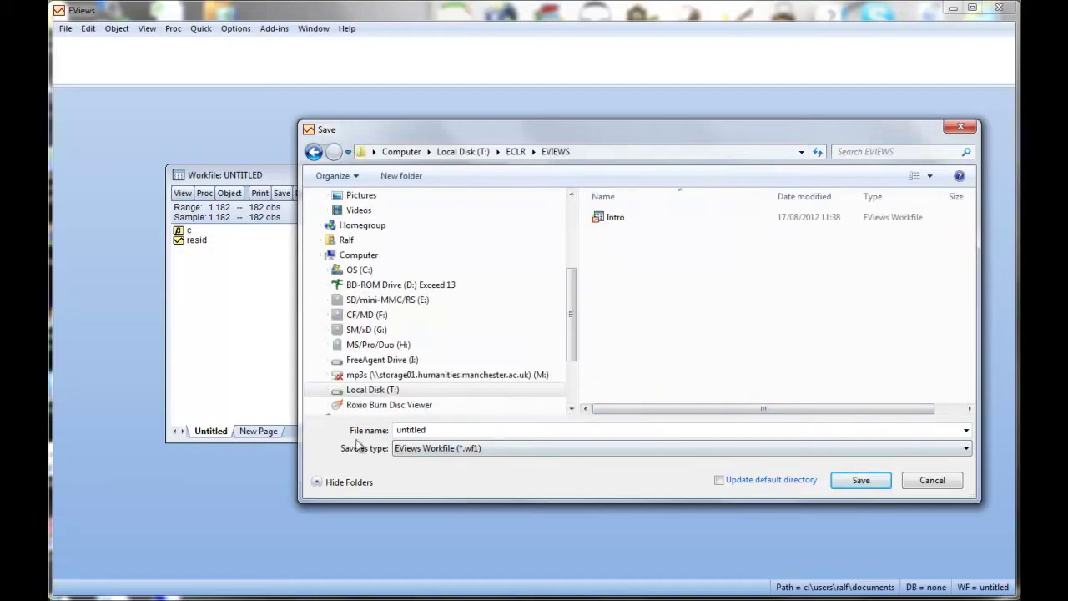
{"action": "double_click", "coordinate": [416, 430]}
{"action": "type", "text": "In"}
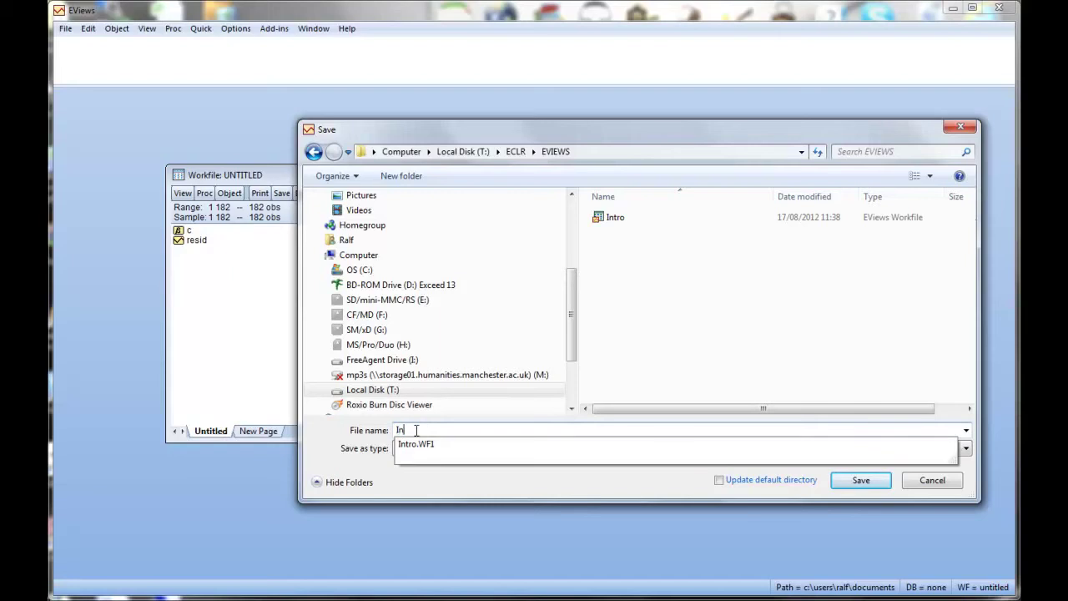
{"action": "type", "text": "tro1"}
{"action": "key", "text": "Return"}
Accept the save options and import EVIEWS Tutorial data.xls from T:\ECLR\EVIEWS
{"action": "left_click", "coordinate": [616, 288]}
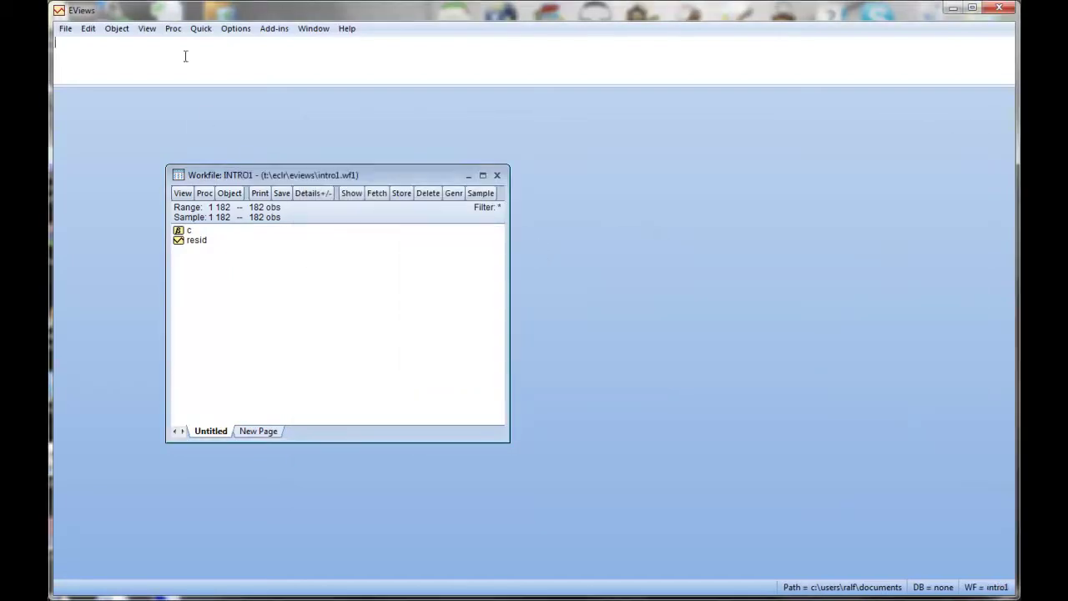
{"action": "left_click", "coordinate": [209, 30]}
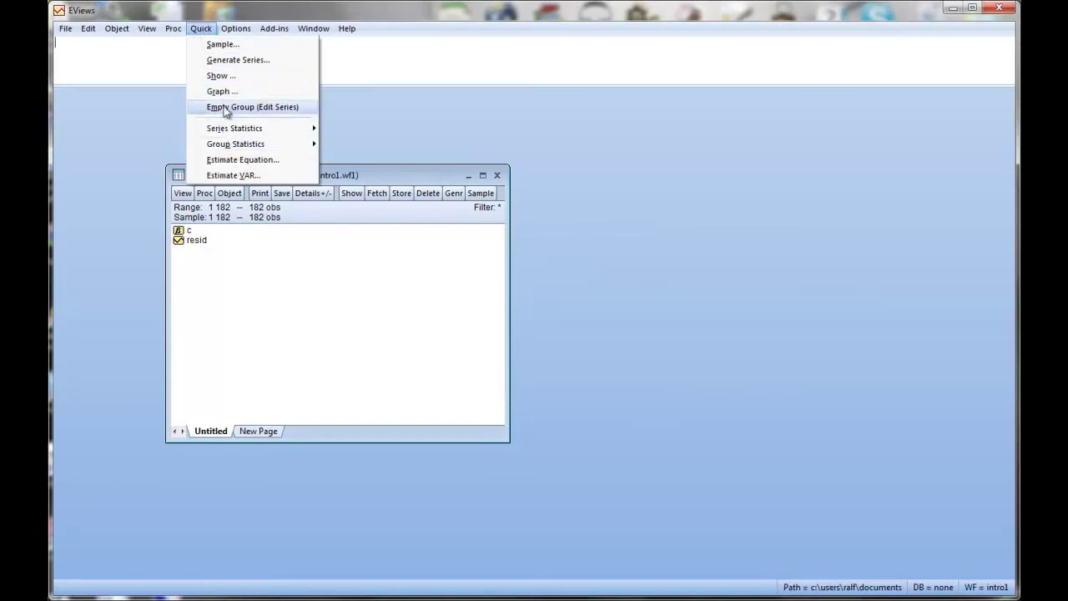
{"action": "mouse_move", "coordinate": [166, 32]}
{"action": "mouse_move", "coordinate": [210, 233]}
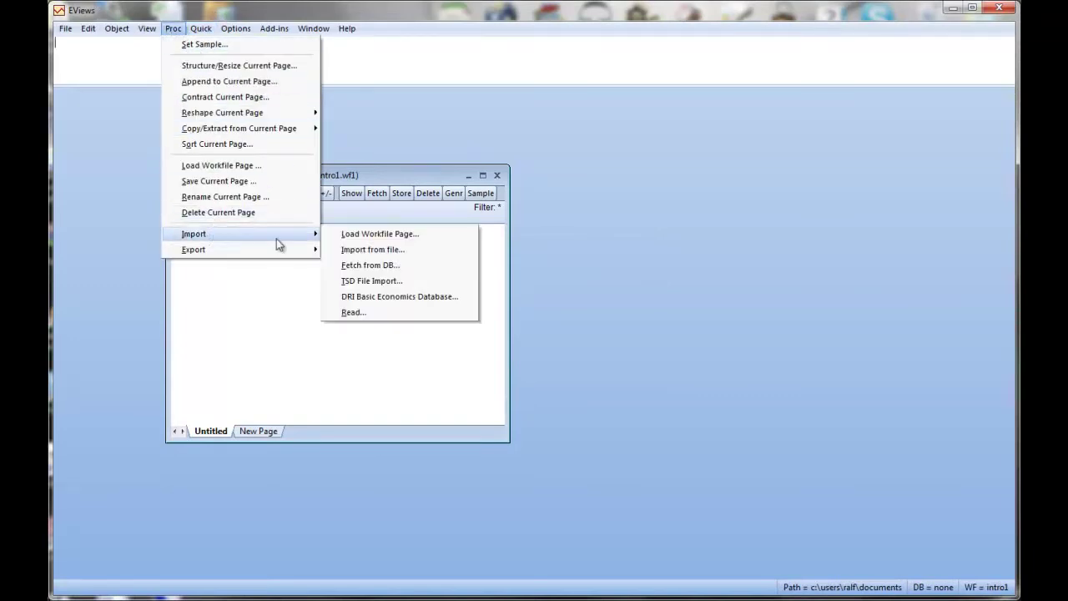
{"action": "left_click", "coordinate": [380, 250]}
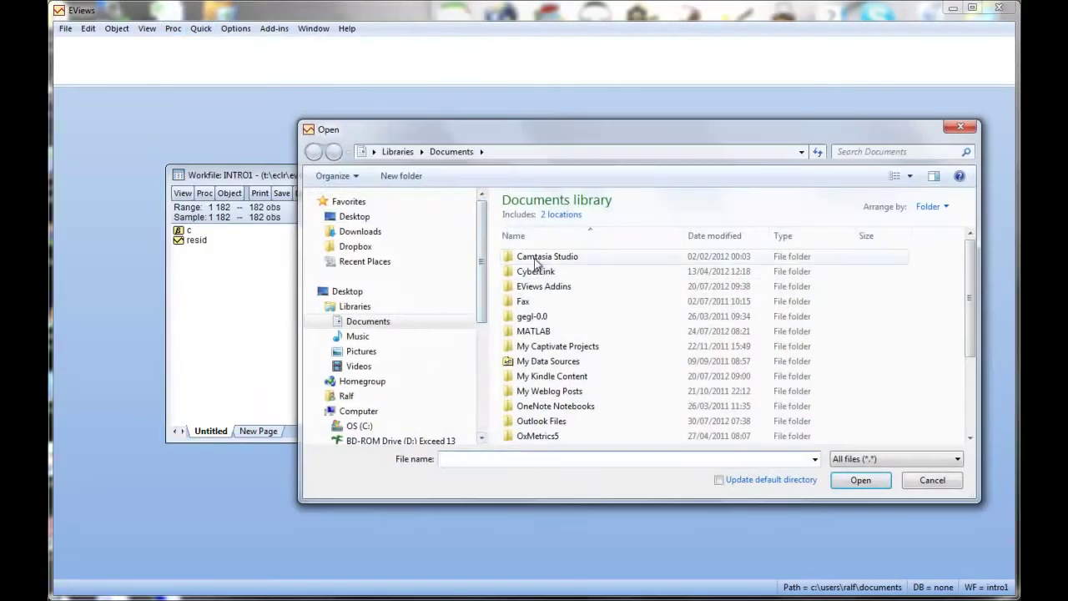
{"action": "scroll", "coordinate": [481, 426], "scroll_direction": "down", "scroll_amount": 5}
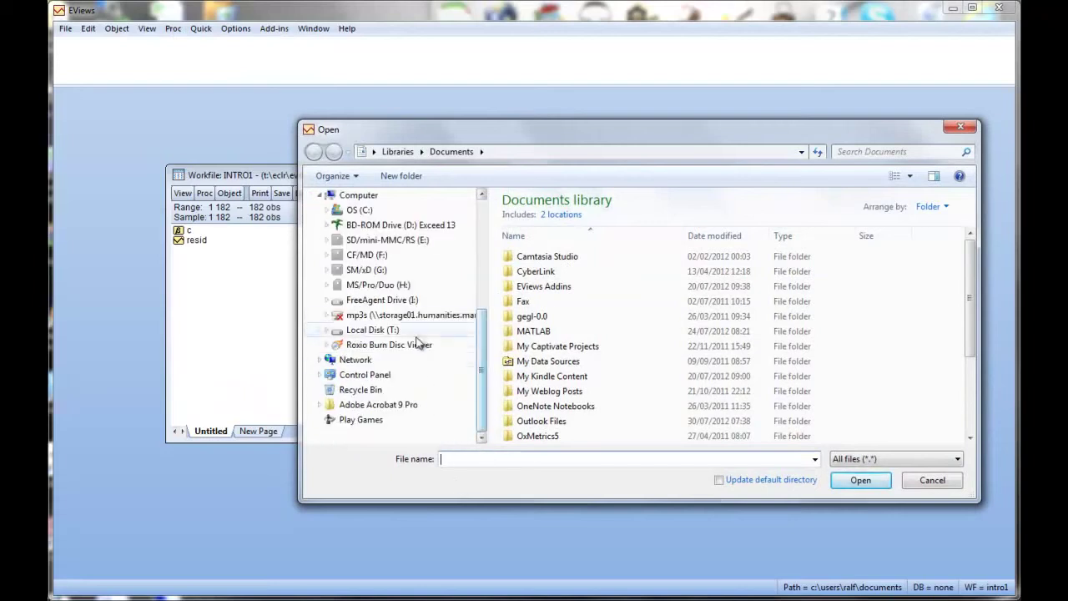
{"action": "left_click", "coordinate": [373, 329]}
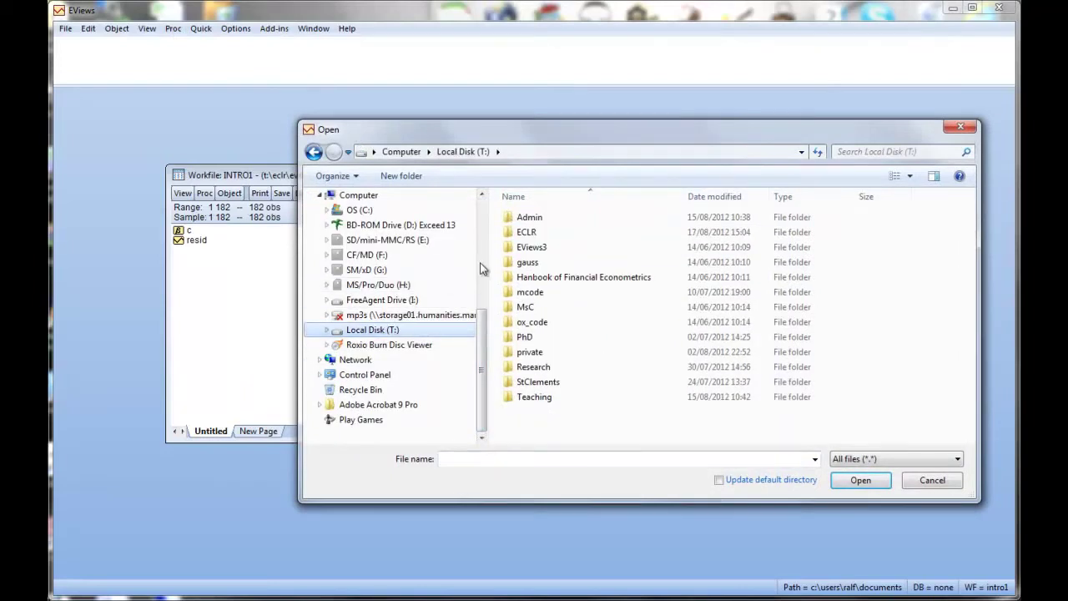
{"action": "double_click", "coordinate": [526, 232]}
{"action": "double_click", "coordinate": [559, 234]}
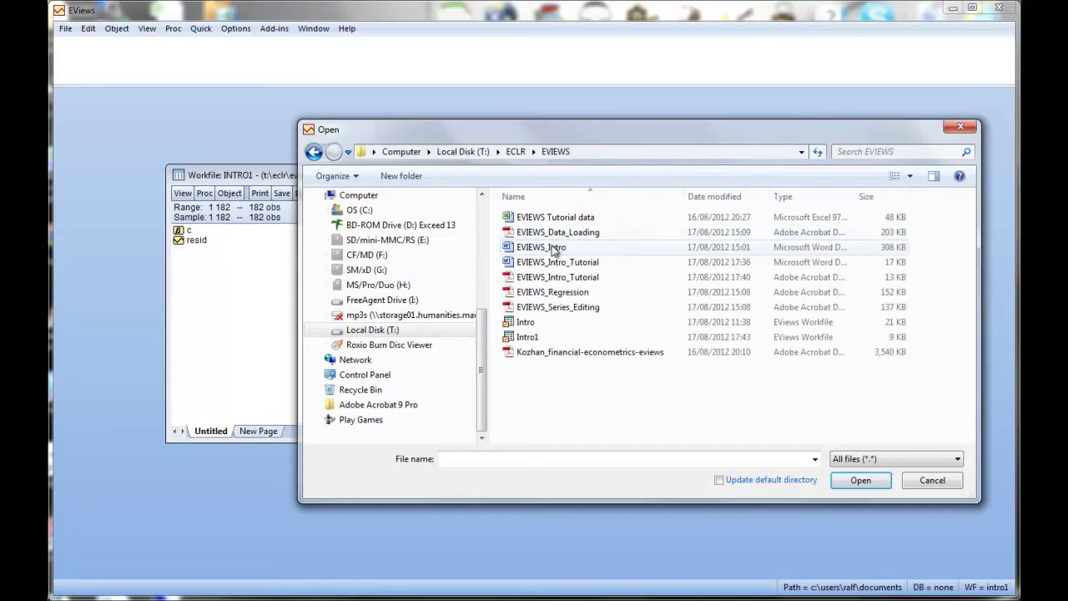
{"action": "double_click", "coordinate": [584, 216]}
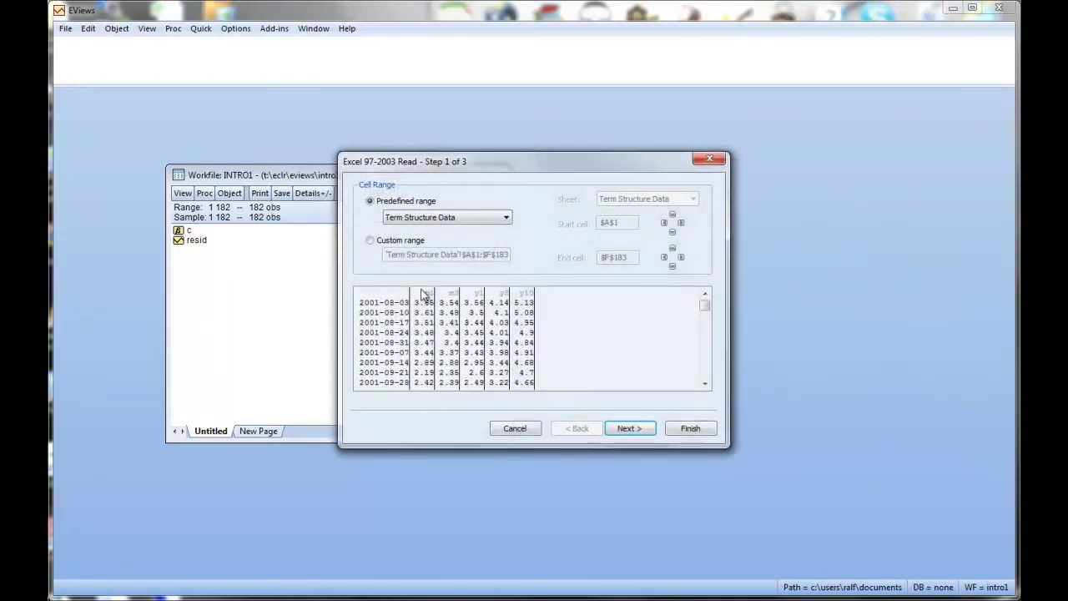
Import the Term Structure Data range through the Excel wizard
{"action": "left_click", "coordinate": [507, 219]}
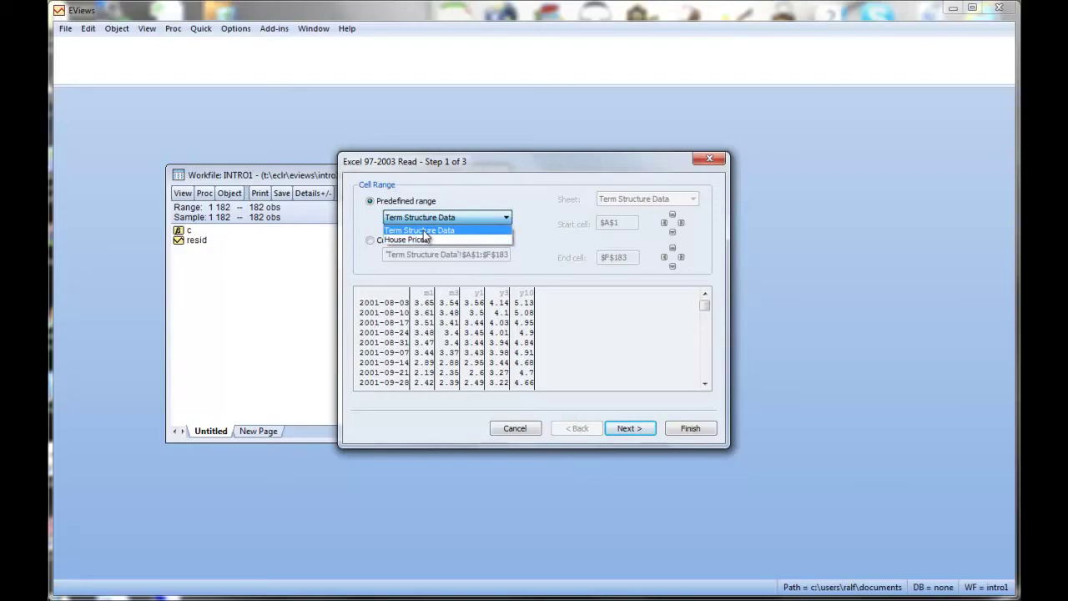
{"action": "left_click", "coordinate": [424, 231]}
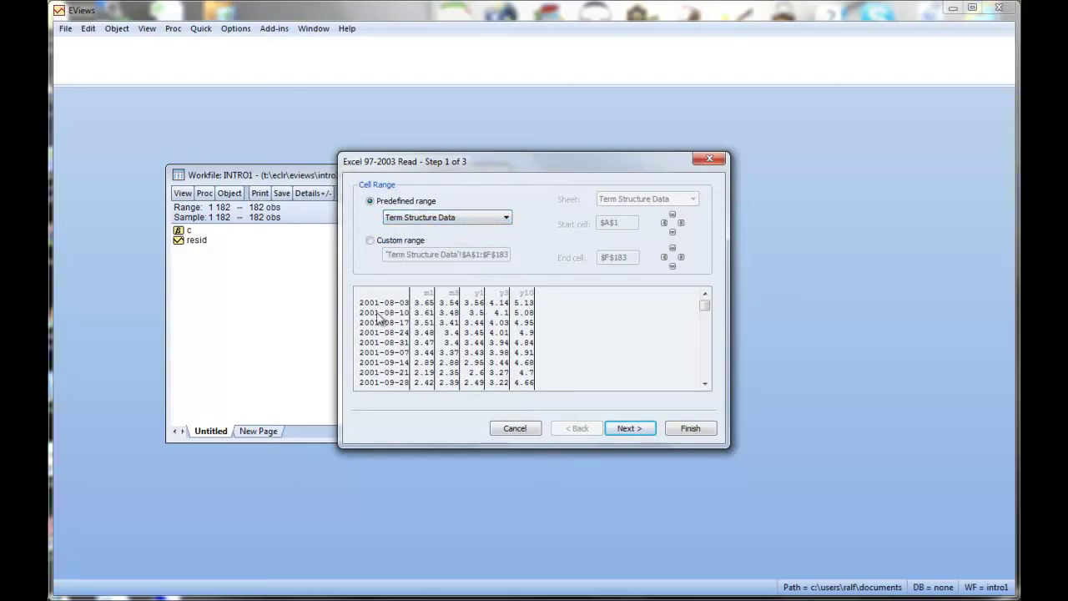
{"action": "left_click", "coordinate": [624, 429]}
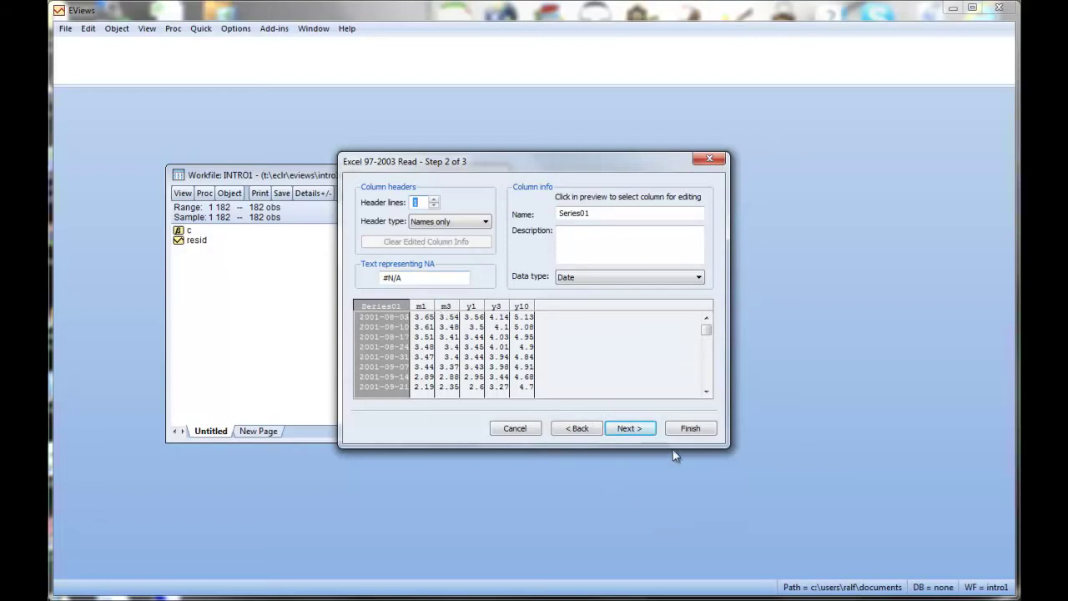
{"action": "left_click", "coordinate": [691, 438]}
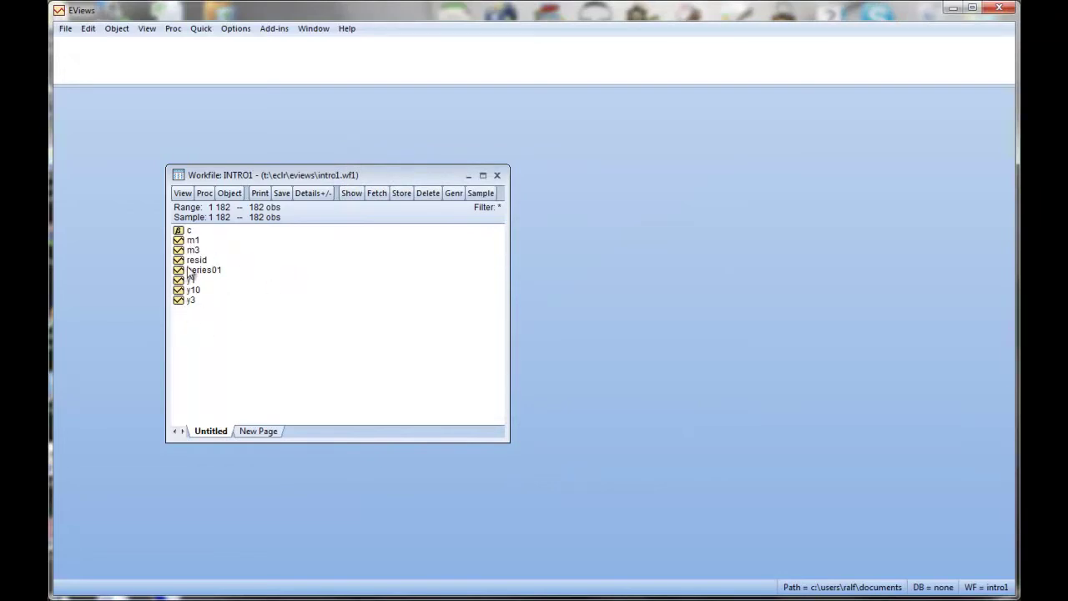
Inspect series01 and rename it to dates
{"action": "right_click", "coordinate": [191, 271]}
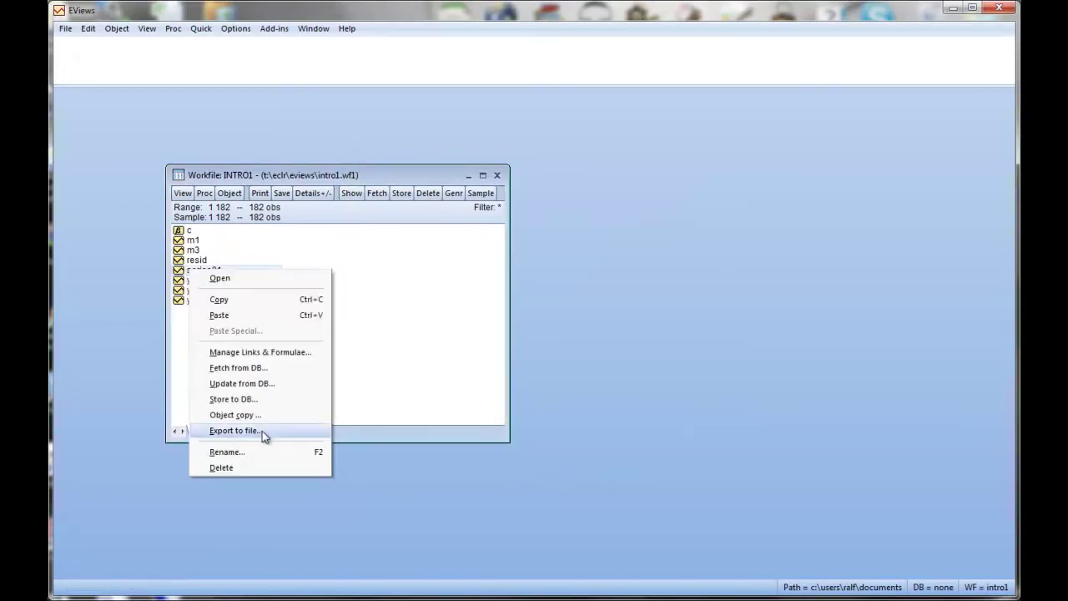
{"action": "left_click", "coordinate": [194, 279]}
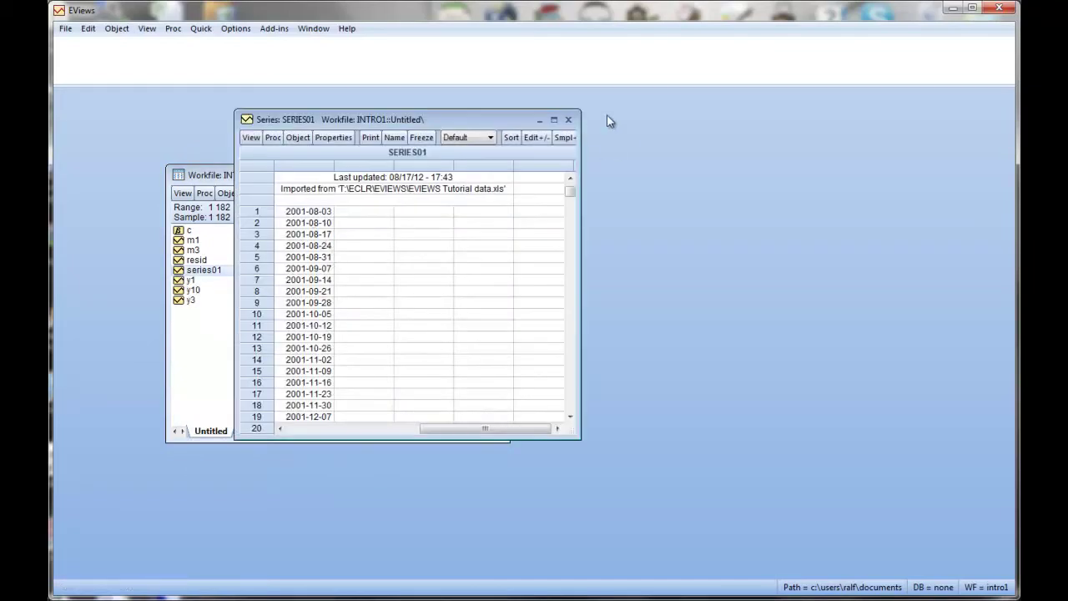
{"action": "left_click", "coordinate": [567, 120]}
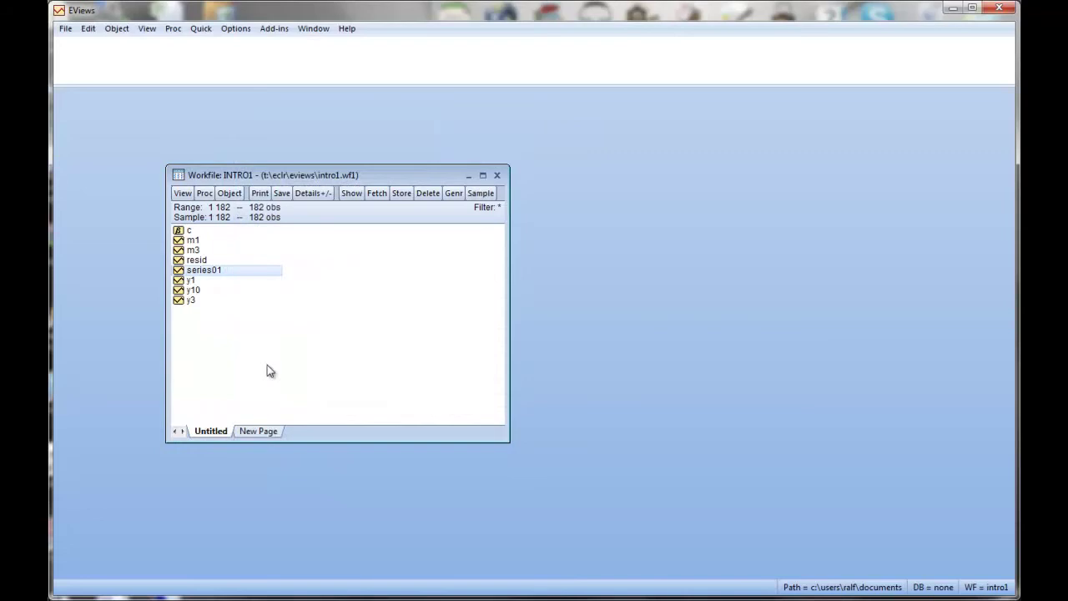
{"action": "right_click", "coordinate": [203, 278]}
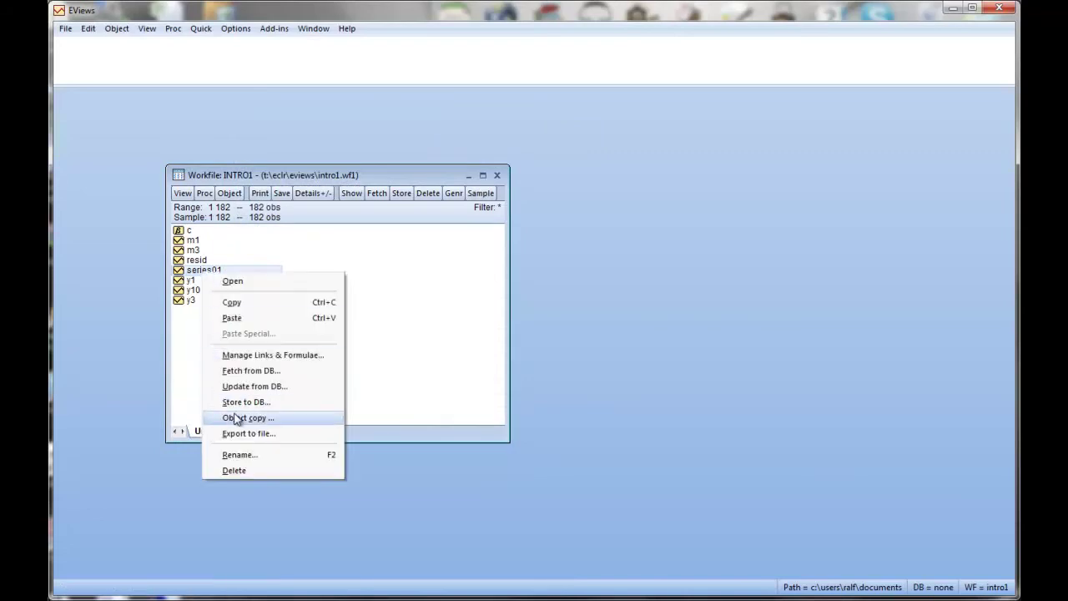
{"action": "left_click", "coordinate": [242, 457]}
{"action": "type", "text": "dates"}
{"action": "key", "text": "Return"}
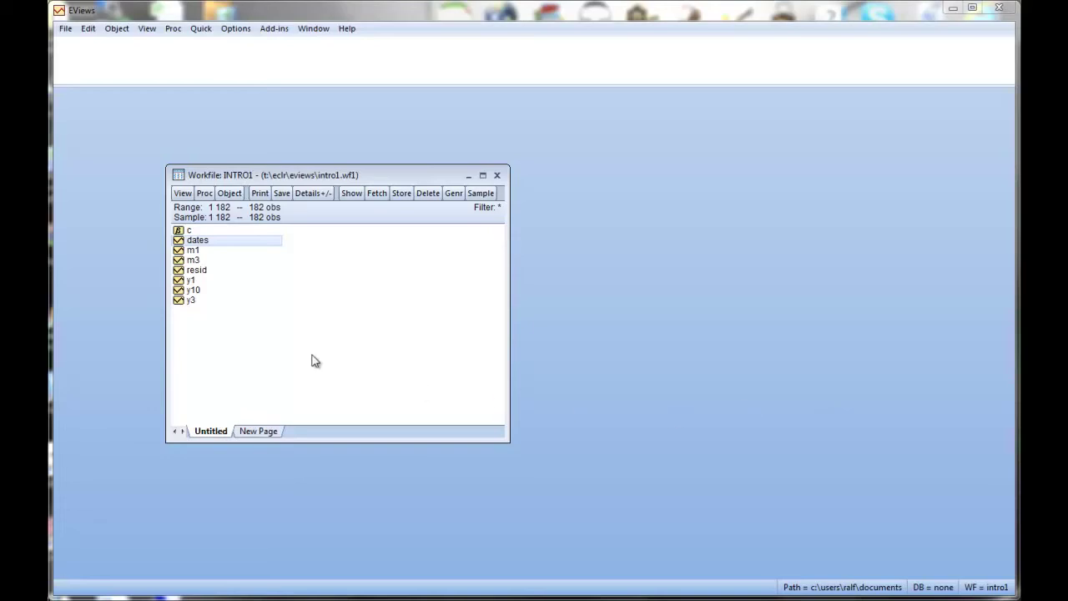
Open series m1 and draw it as a line graph after reviewing frame and legend options
{"action": "double_click", "coordinate": [190, 252]}
{"action": "left_click_drag", "start_coordinate": [304, 142], "coordinate": [380, 140]}
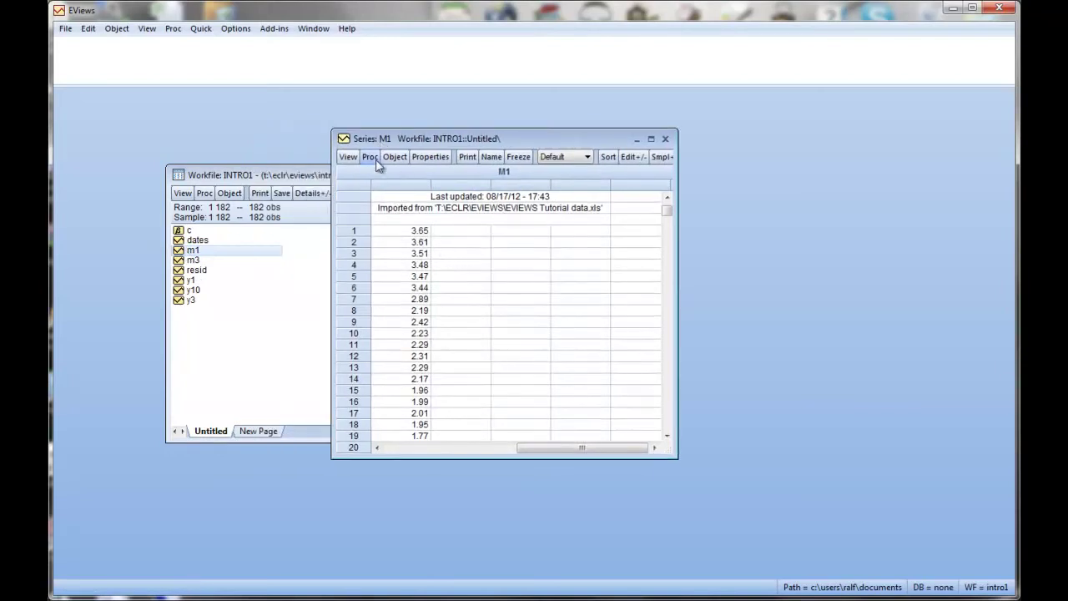
{"action": "left_click", "coordinate": [347, 157]}
{"action": "left_click", "coordinate": [367, 194]}
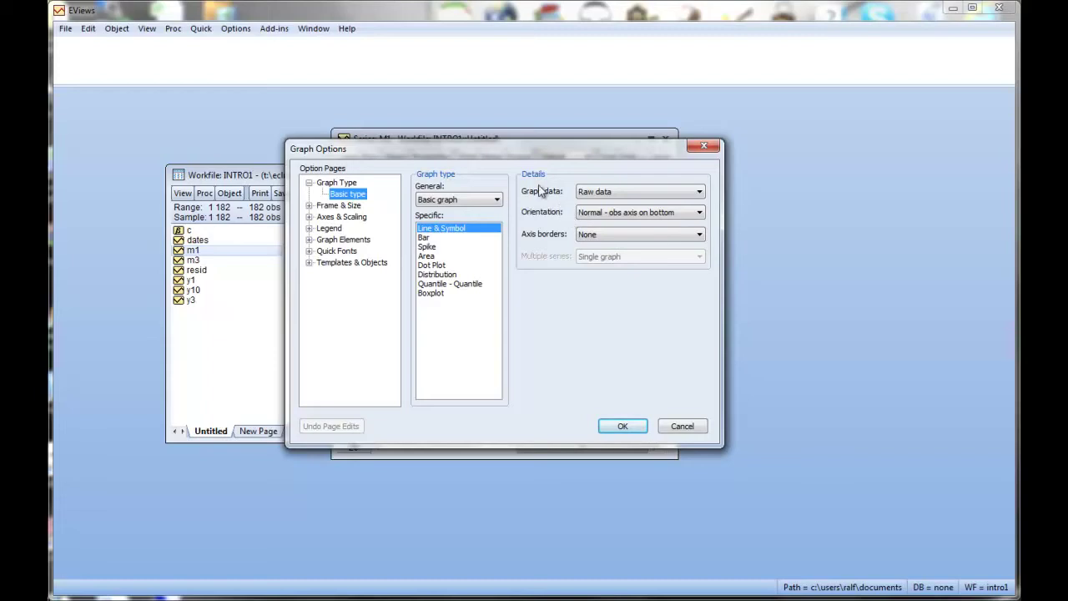
{"action": "left_click", "coordinate": [310, 206]}
{"action": "left_click", "coordinate": [354, 229]}
{"action": "left_click", "coordinate": [350, 218]}
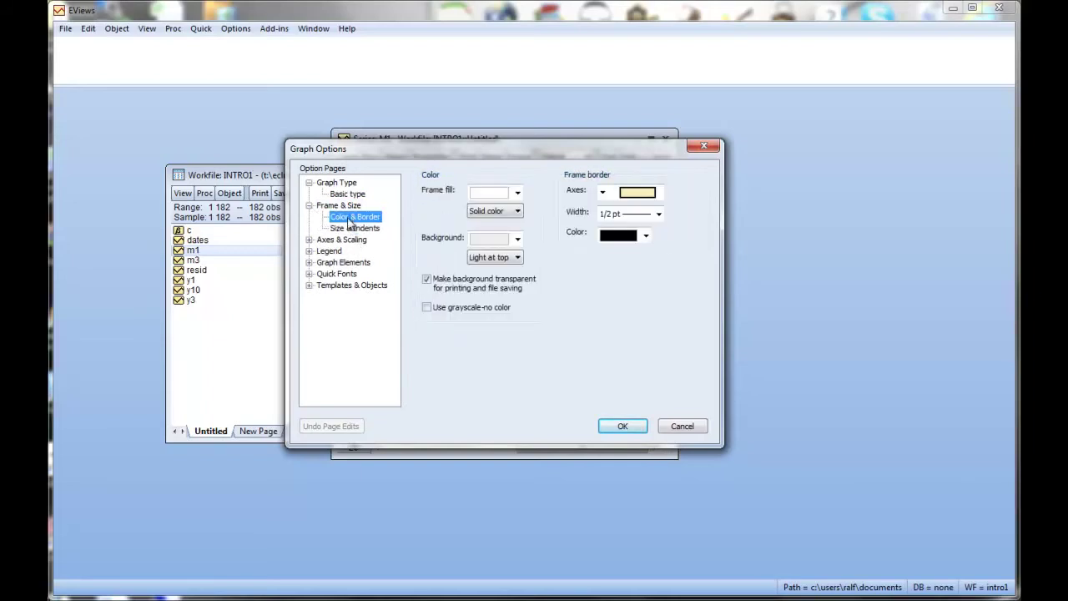
{"action": "left_click", "coordinate": [311, 252]}
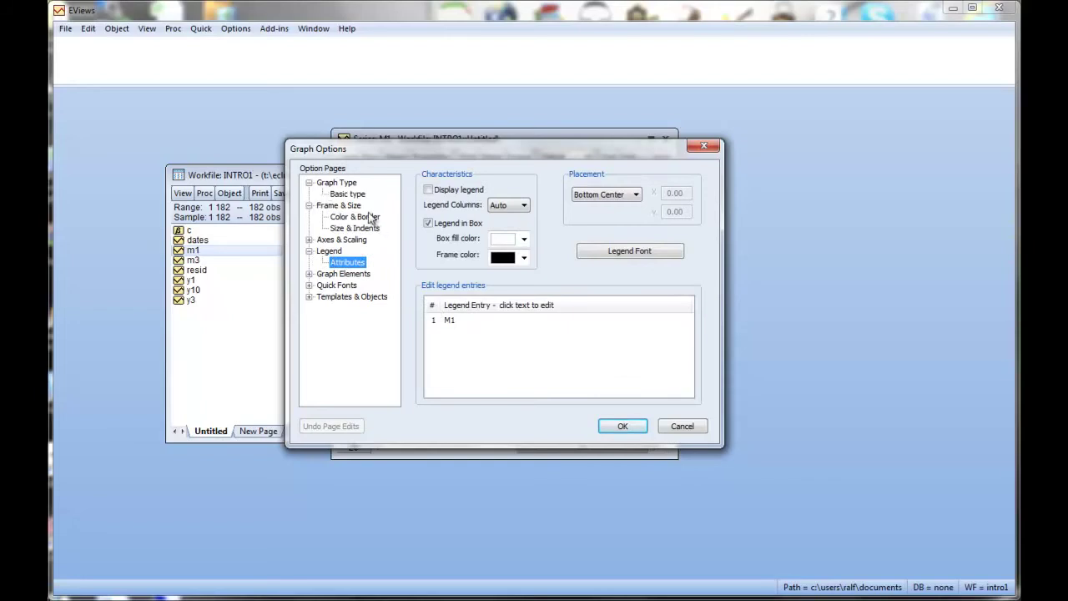
{"action": "left_click", "coordinate": [347, 193]}
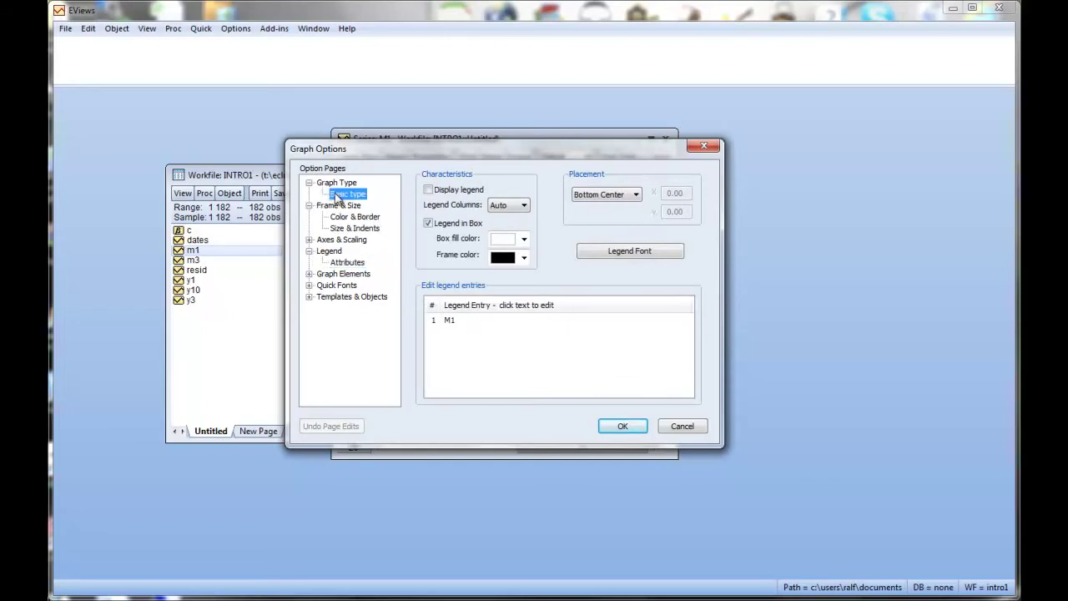
{"action": "left_click", "coordinate": [632, 426]}
{"action": "left_click_drag", "start_coordinate": [464, 145], "coordinate": [375, 129]}
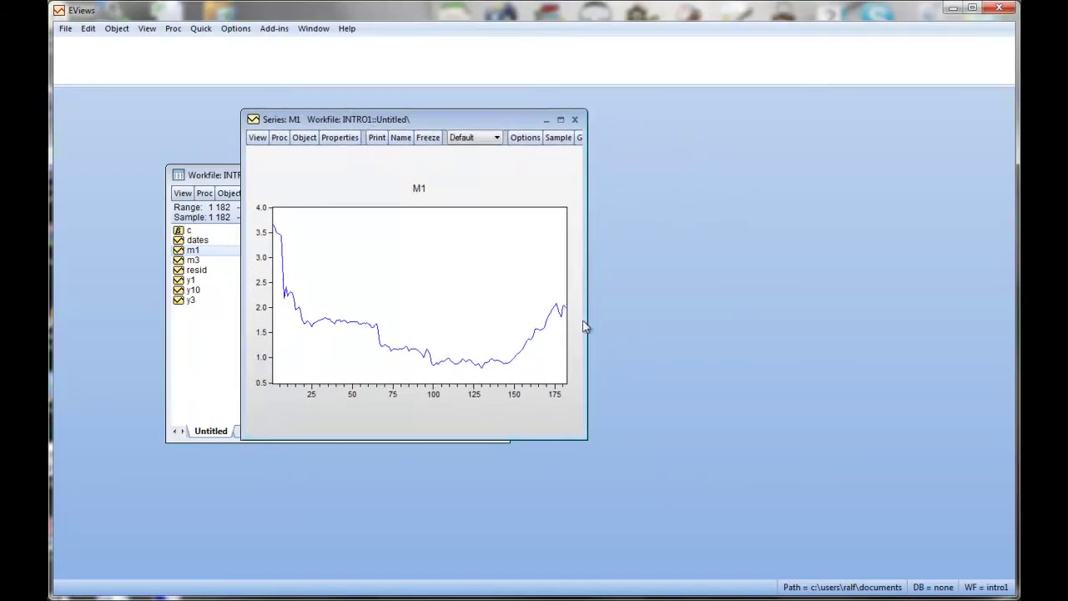
Open the dates series to check its range, then close it
{"action": "left_click_drag", "start_coordinate": [479, 121], "coordinate": [577, 137]}
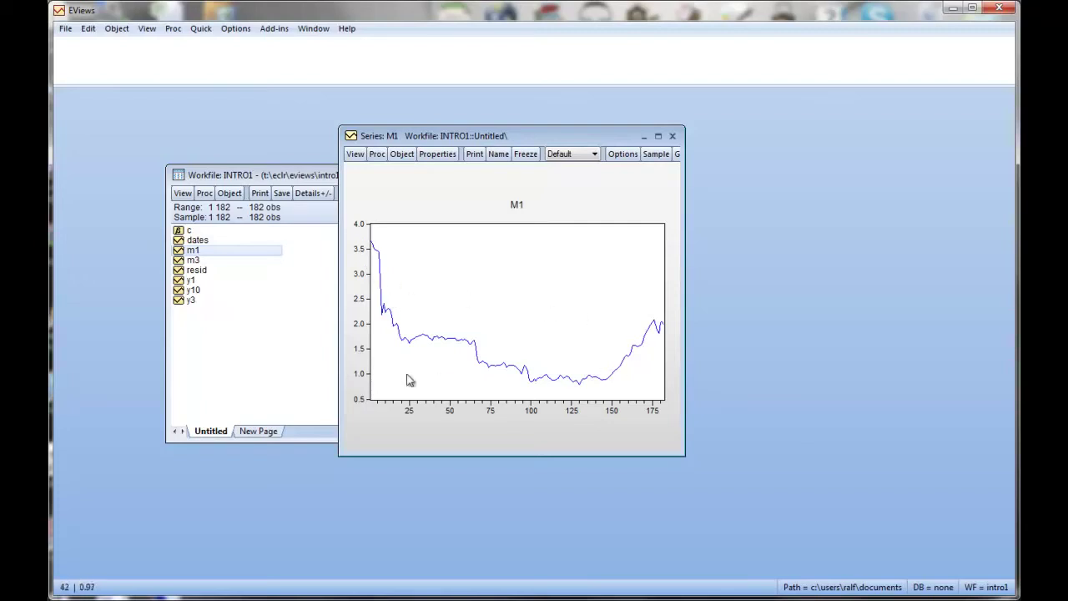
{"action": "double_click", "coordinate": [200, 241]}
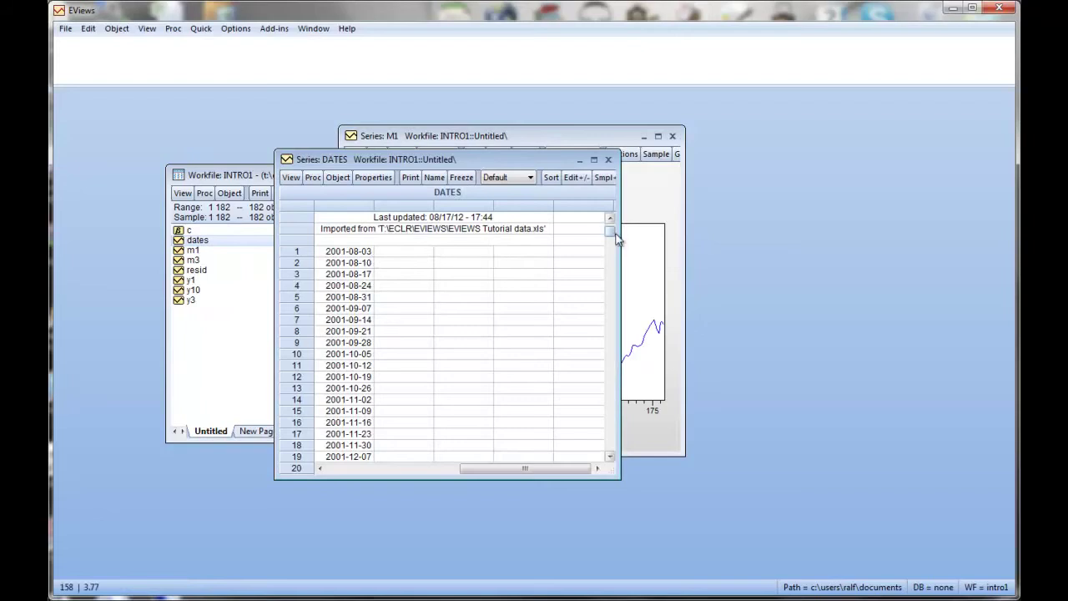
{"action": "left_click_drag", "start_coordinate": [610, 231], "coordinate": [606, 476]}
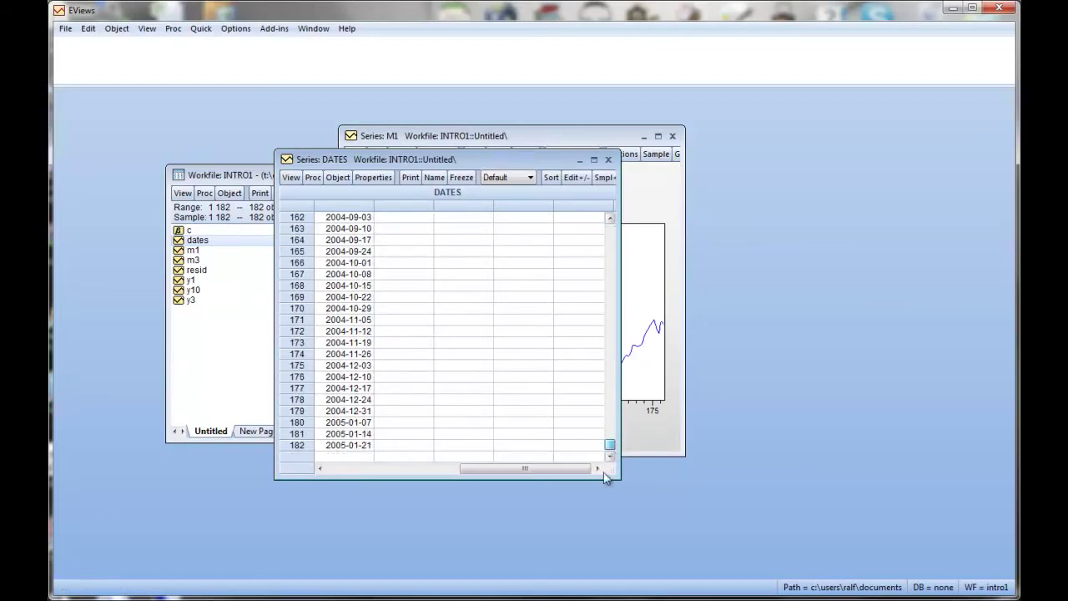
{"action": "left_click", "coordinate": [608, 159]}
View the M1 graph as differences and log differences, return to raw data, then close it
{"action": "left_click", "coordinate": [532, 133]}
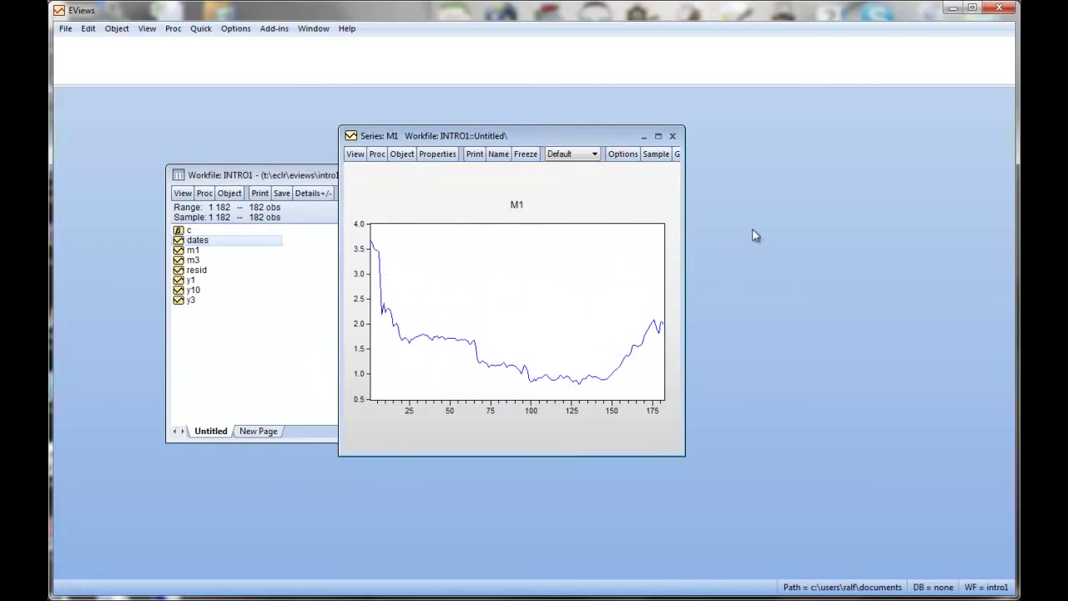
{"action": "left_click_drag", "start_coordinate": [559, 136], "coordinate": [421, 123]}
{"action": "left_click", "coordinate": [452, 139]}
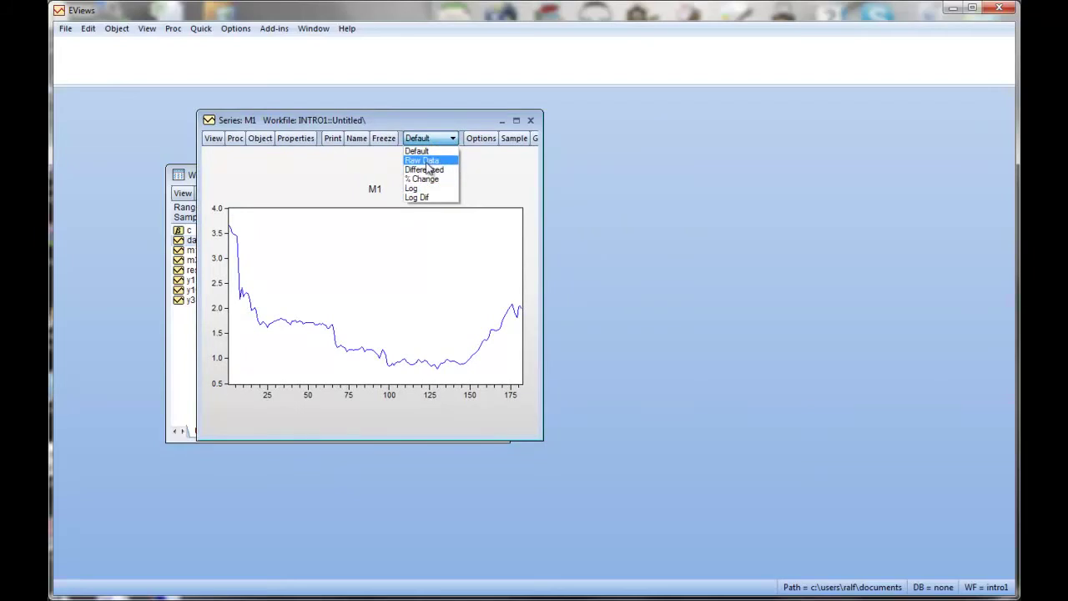
{"action": "left_click", "coordinate": [430, 171]}
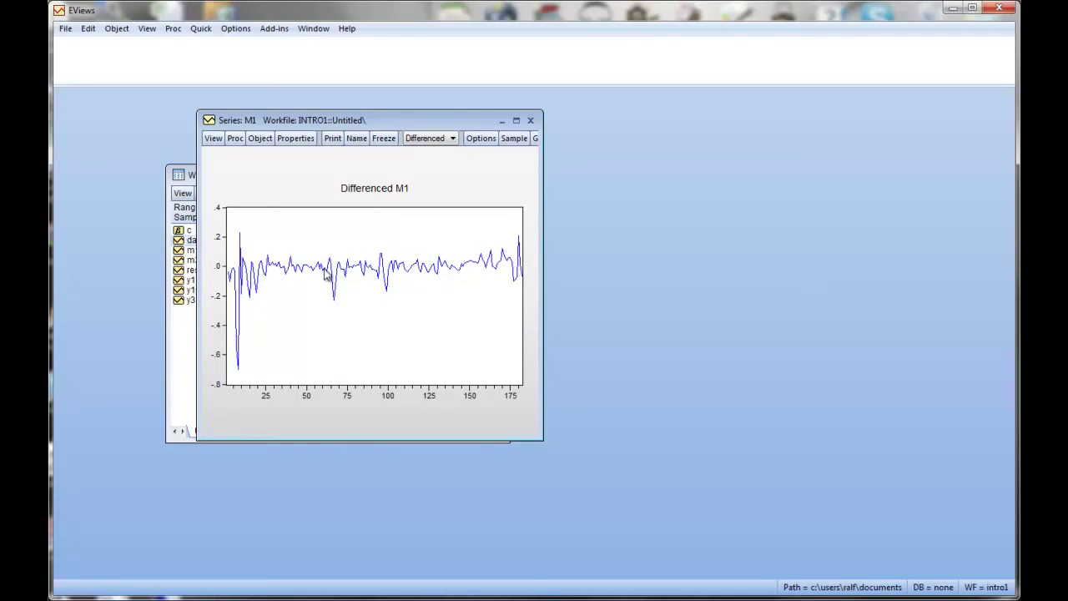
{"action": "left_click", "coordinate": [442, 140]}
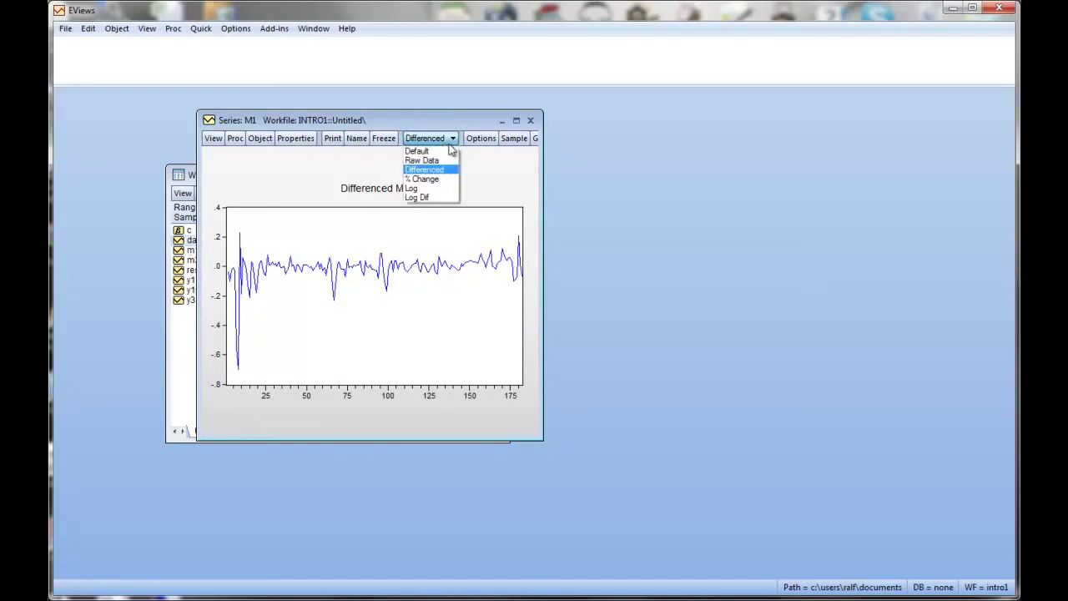
{"action": "left_click", "coordinate": [427, 199]}
{"action": "left_click", "coordinate": [453, 138]}
{"action": "left_click", "coordinate": [438, 158]}
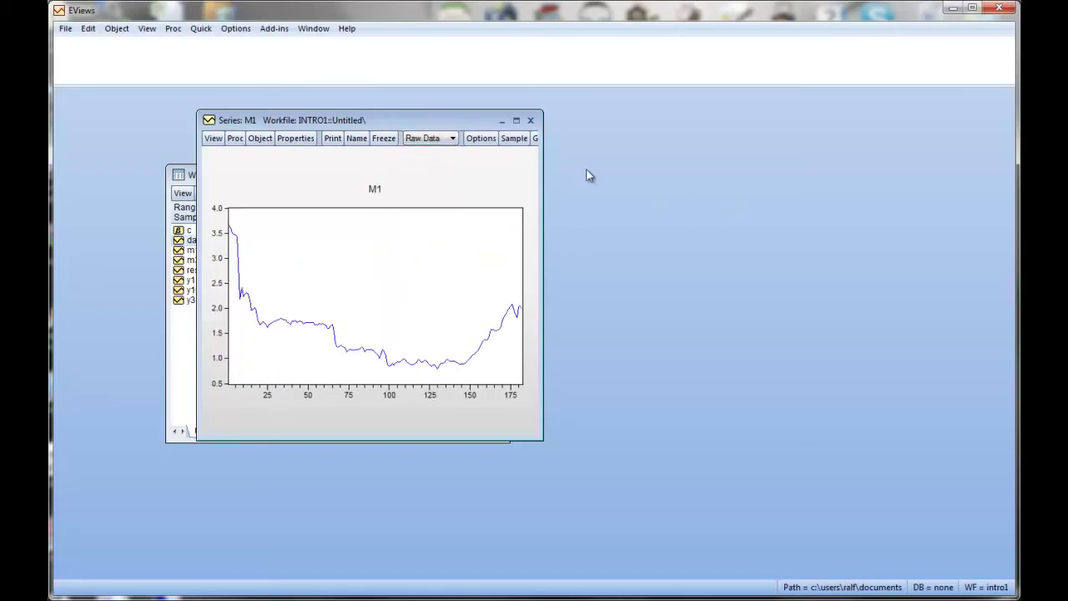
{"action": "left_click_drag", "start_coordinate": [472, 121], "coordinate": [609, 140]}
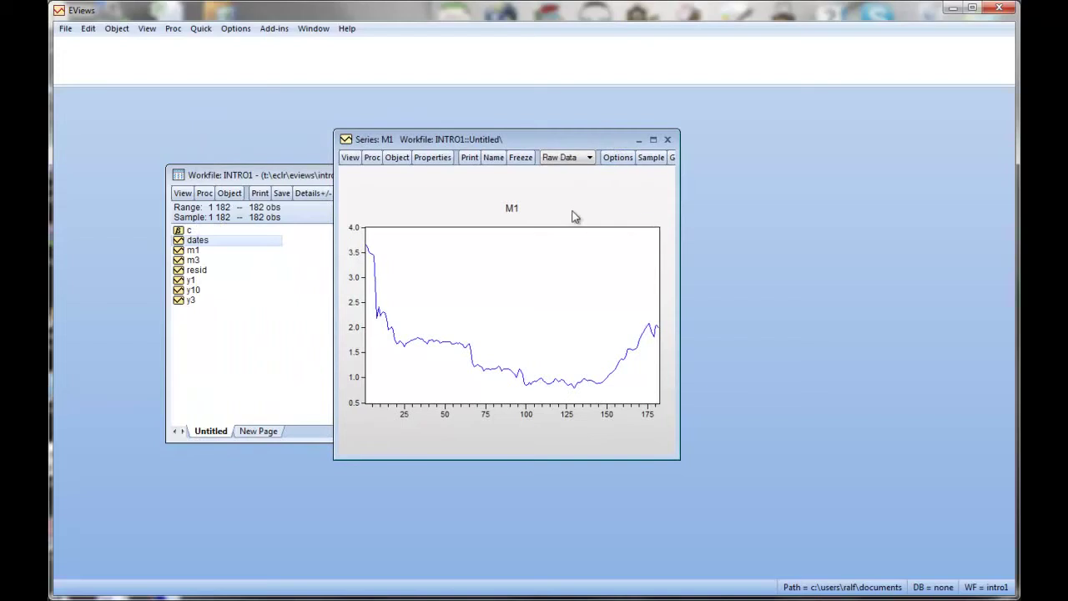
{"action": "left_click", "coordinate": [666, 139]}
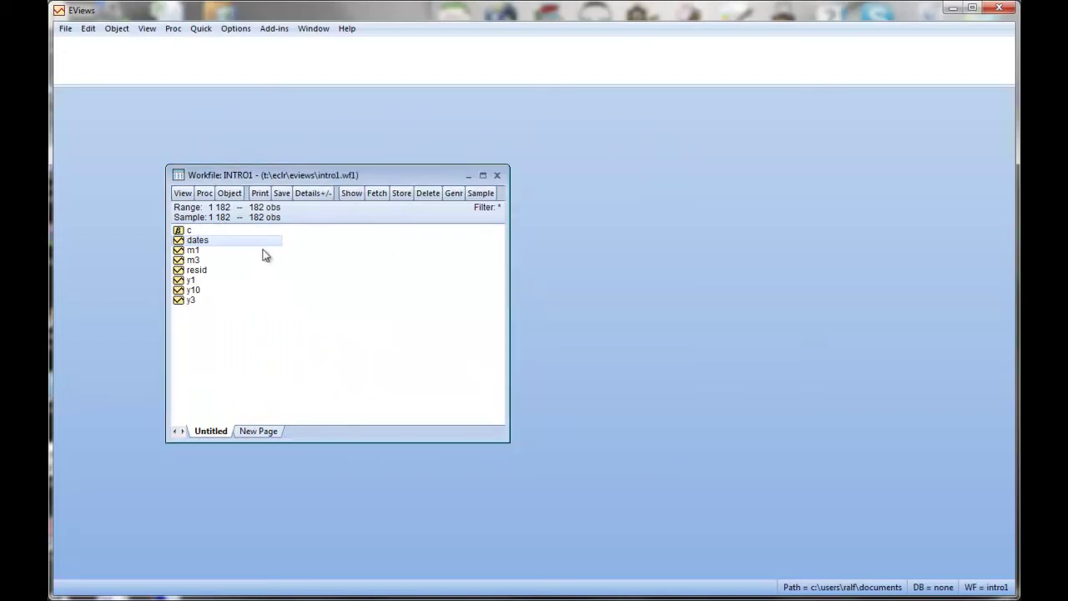
Select m1, m3, y1, y3 and y10 and open them as a group
{"action": "left_click", "coordinate": [183, 250]}
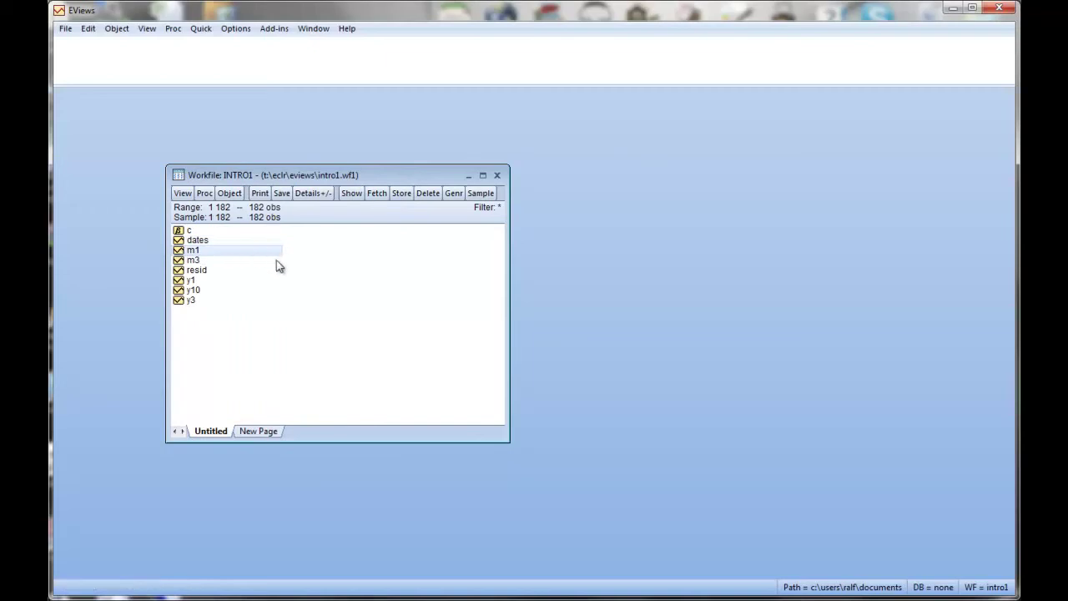
{"action": "left_click", "coordinate": [200, 260], "text": "ctrl"}
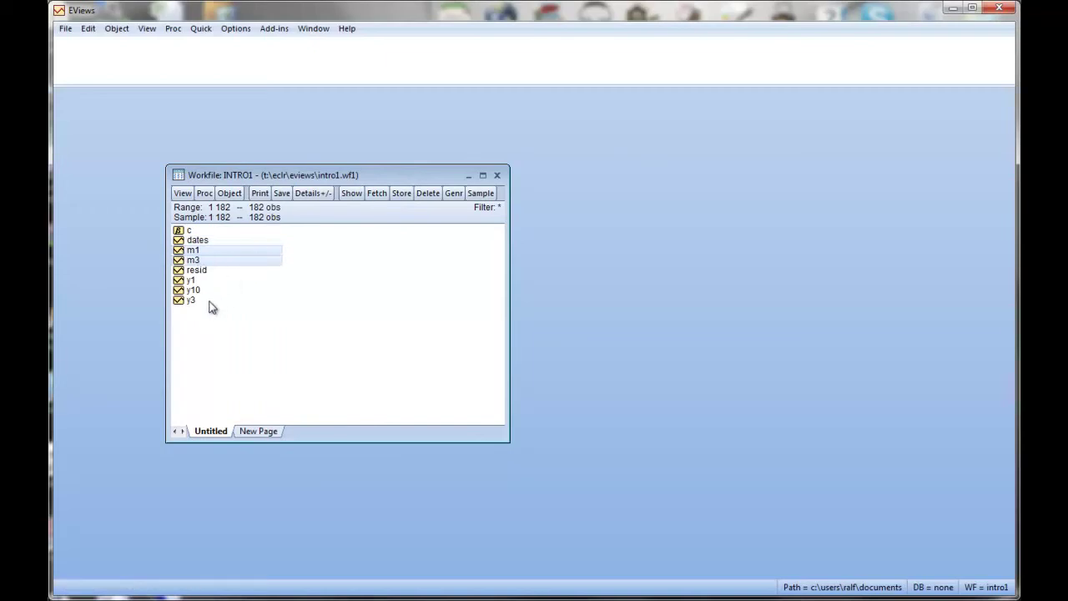
{"action": "left_click", "coordinate": [197, 282], "text": "ctrl"}
{"action": "left_click", "coordinate": [191, 302], "text": "ctrl"}
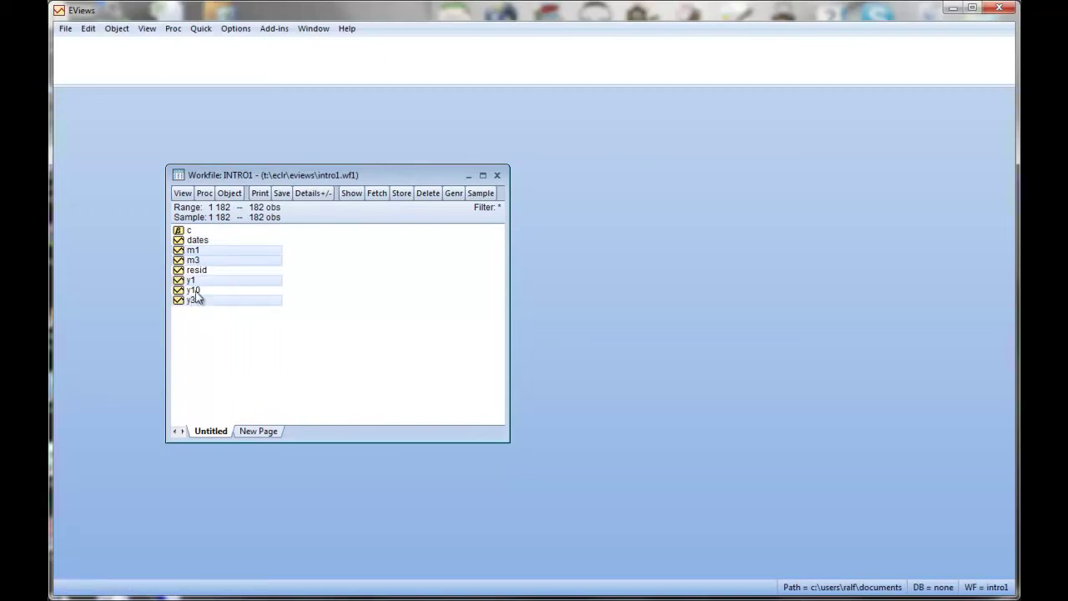
{"action": "left_click", "coordinate": [194, 290], "text": "ctrl"}
{"action": "right_click", "coordinate": [195, 290]}
{"action": "mouse_move", "coordinate": [230, 297]}
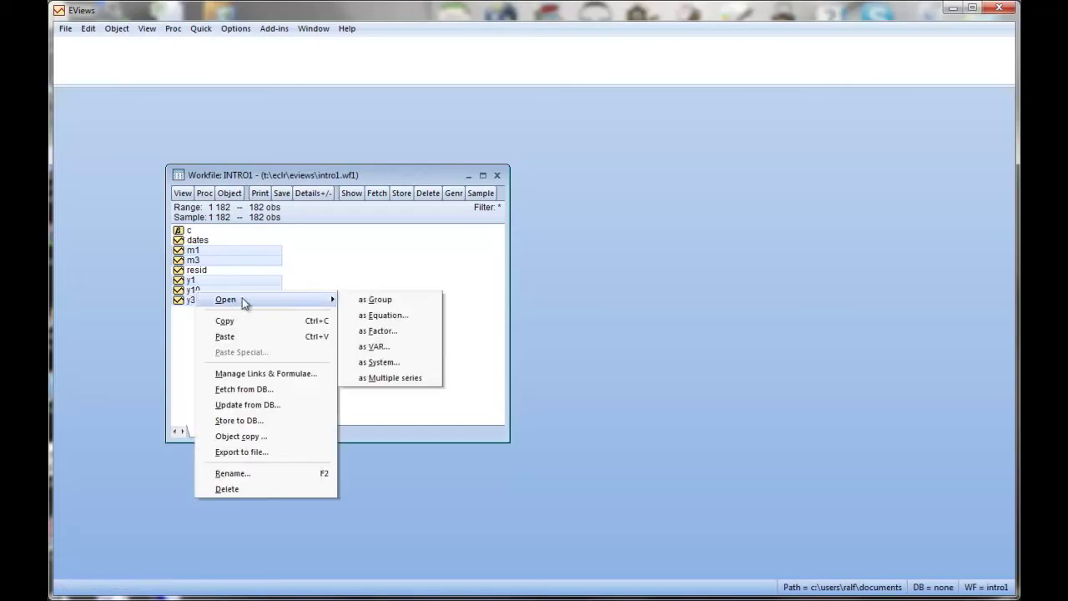
{"action": "left_click", "coordinate": [396, 299]}
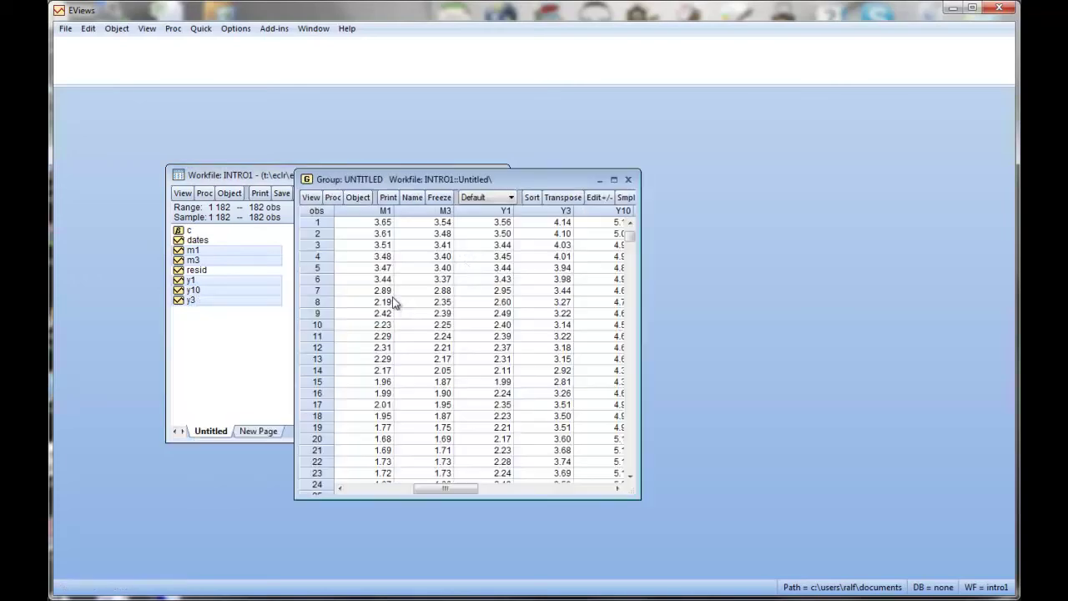
Graph the group as a default line graph and widen its window
{"action": "left_click", "coordinate": [311, 197]}
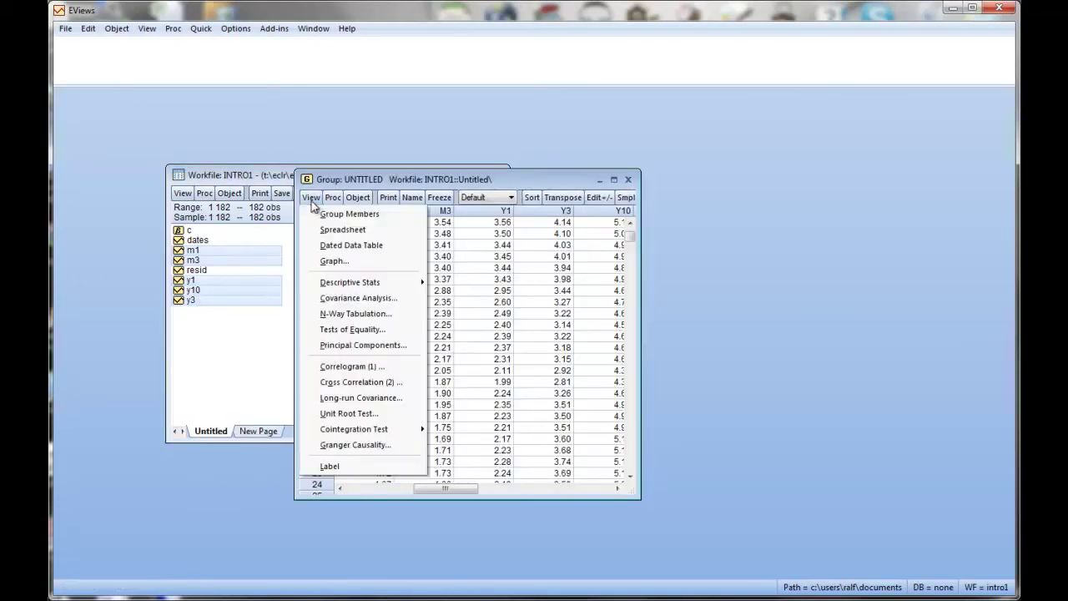
{"action": "left_click", "coordinate": [334, 261]}
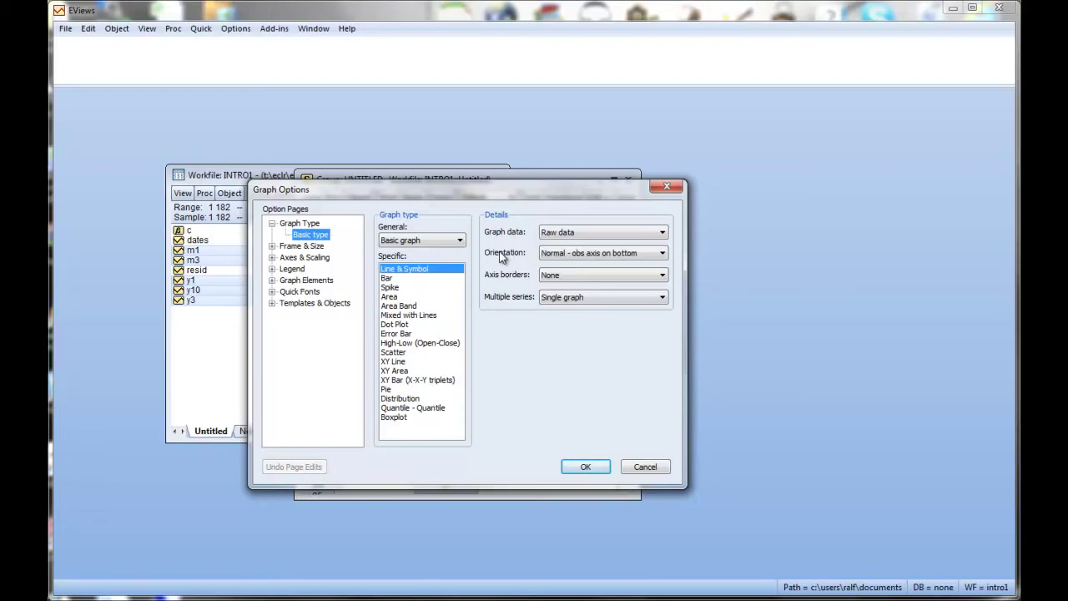
{"action": "left_click", "coordinate": [602, 468]}
{"action": "left_click_drag", "start_coordinate": [500, 178], "coordinate": [457, 133]}
{"action": "left_click_drag", "start_coordinate": [596, 273], "coordinate": [699, 255]}
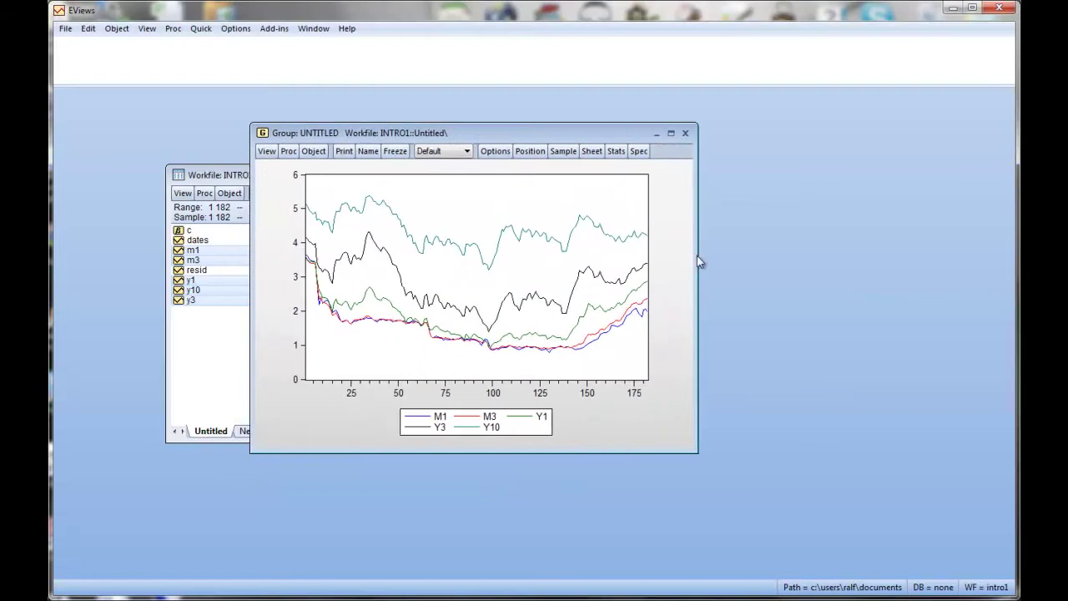
Close the untitled group graph and confirm deleting it without saving
{"action": "left_click", "coordinate": [671, 133]}
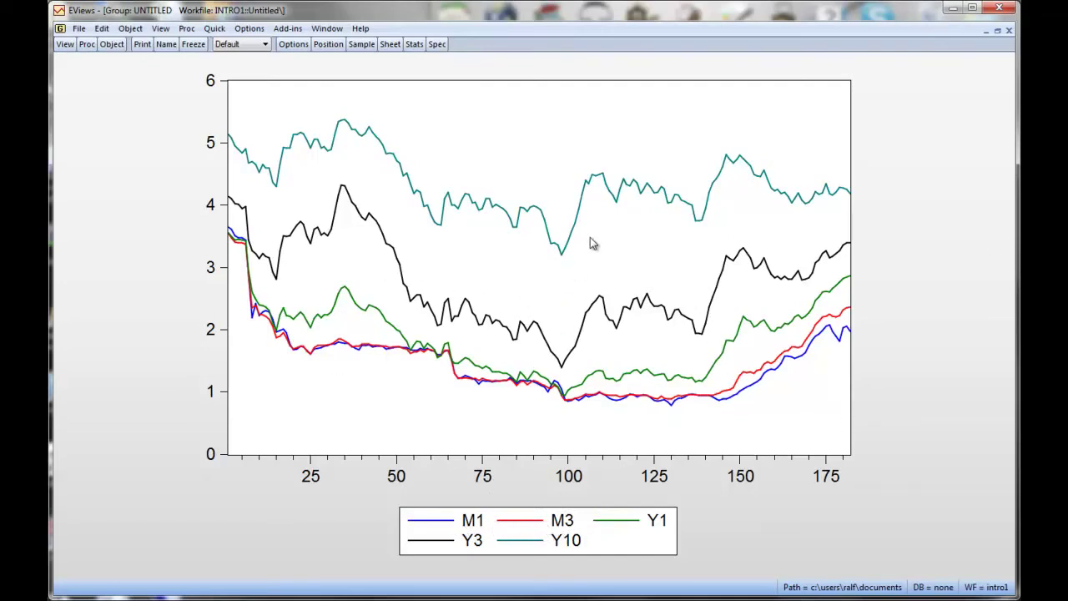
{"action": "mouse_move", "coordinate": [607, 224]}
{"action": "left_click", "coordinate": [996, 32]}
{"action": "left_click_drag", "start_coordinate": [629, 137], "coordinate": [712, 187]}
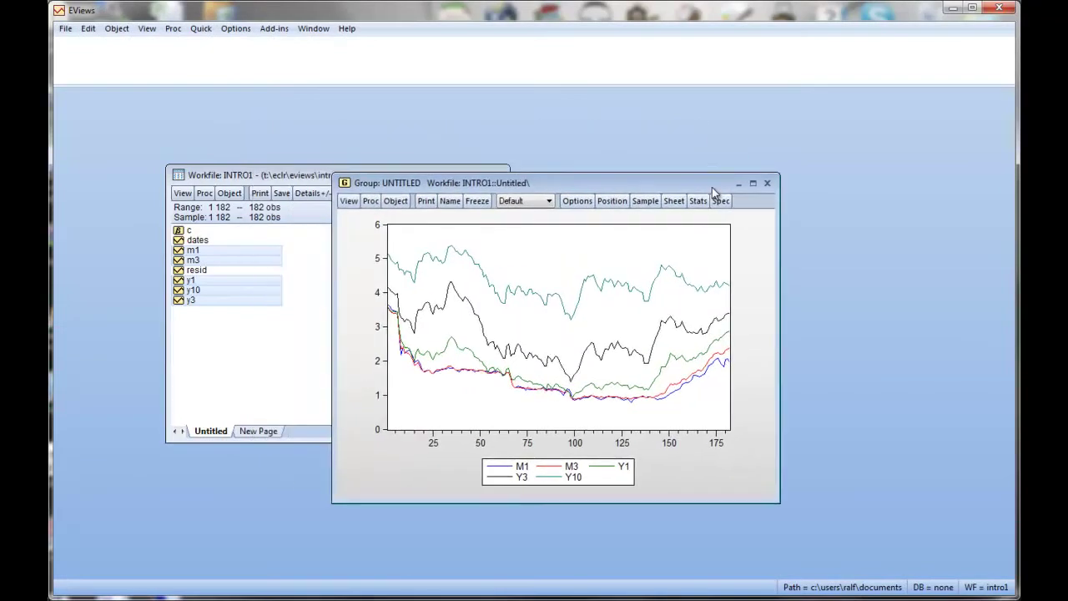
{"action": "left_click", "coordinate": [766, 184]}
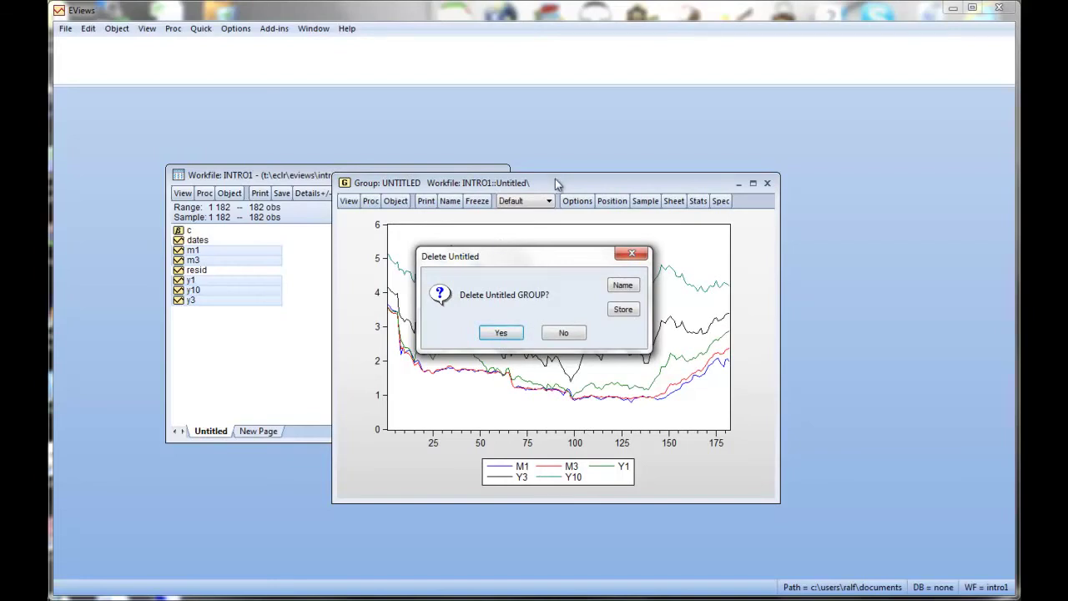
{"action": "left_click", "coordinate": [504, 332]}
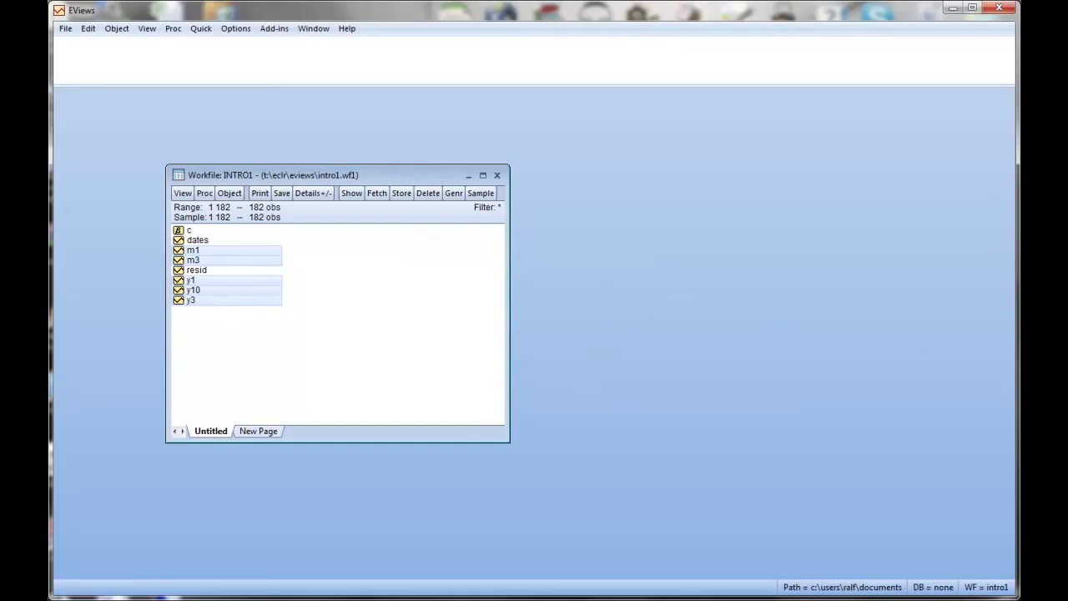
{"action": "key", "text": "alt+Tab"}
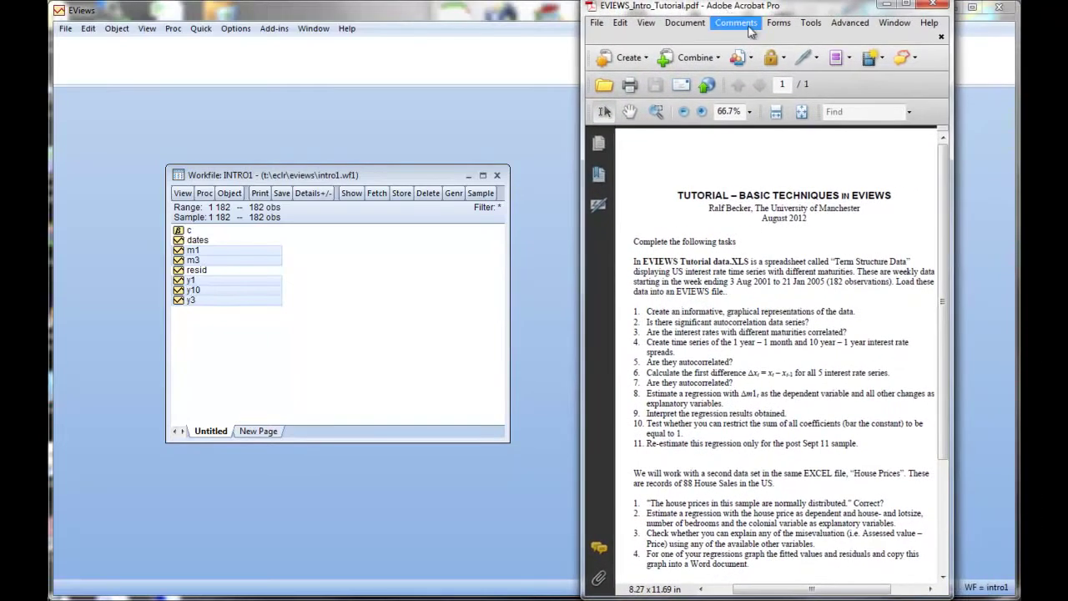
{"action": "left_click", "coordinate": [701, 112]}
{"action": "left_click", "coordinate": [702, 112]}
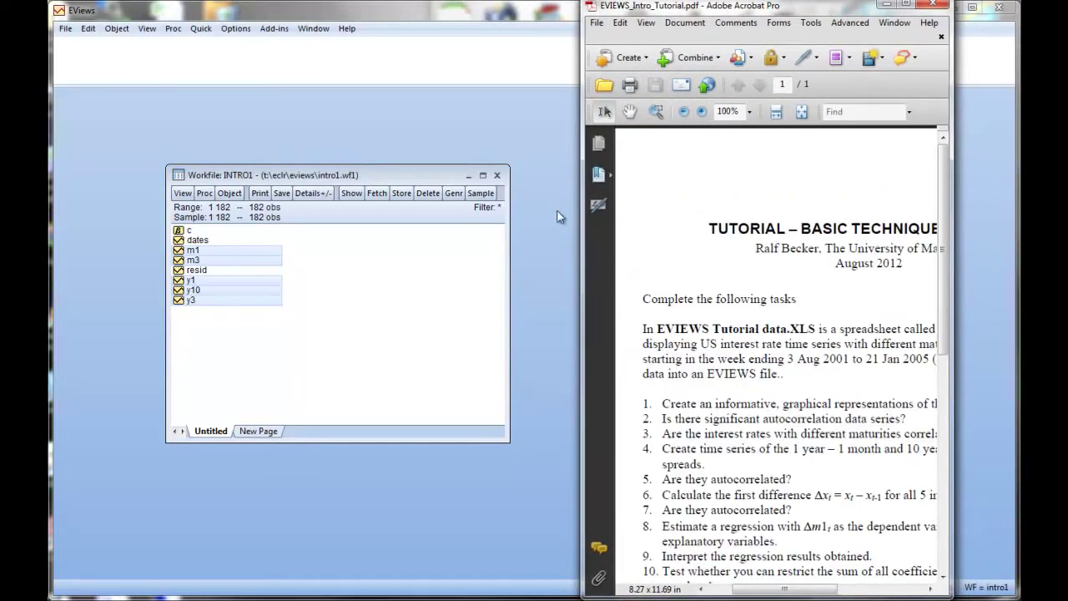
{"action": "left_click_drag", "start_coordinate": [575, 232], "coordinate": [202, 240]}
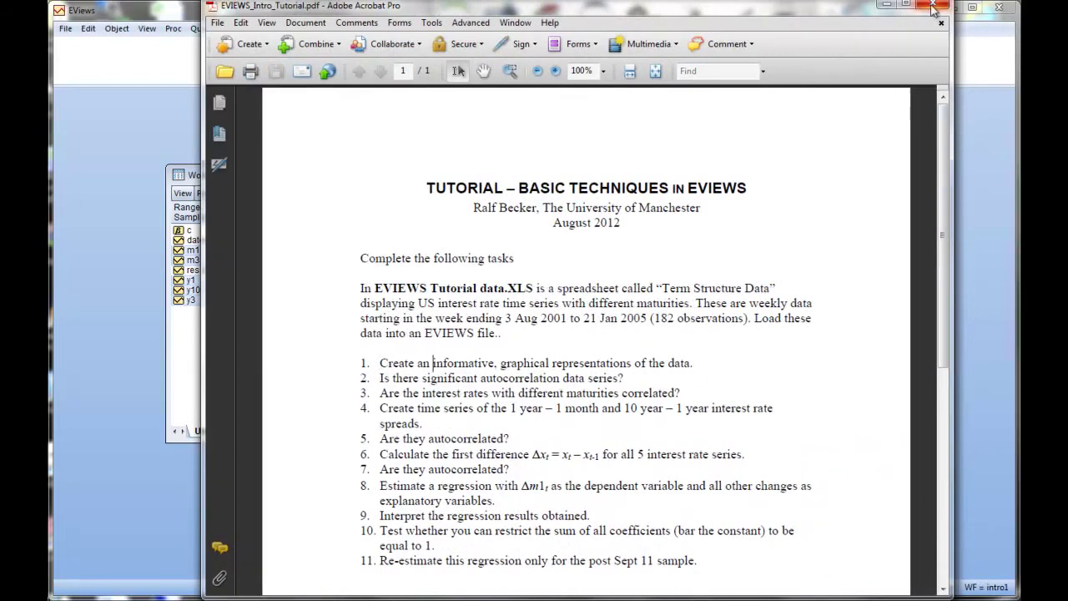
{"action": "left_click", "coordinate": [886, 7]}
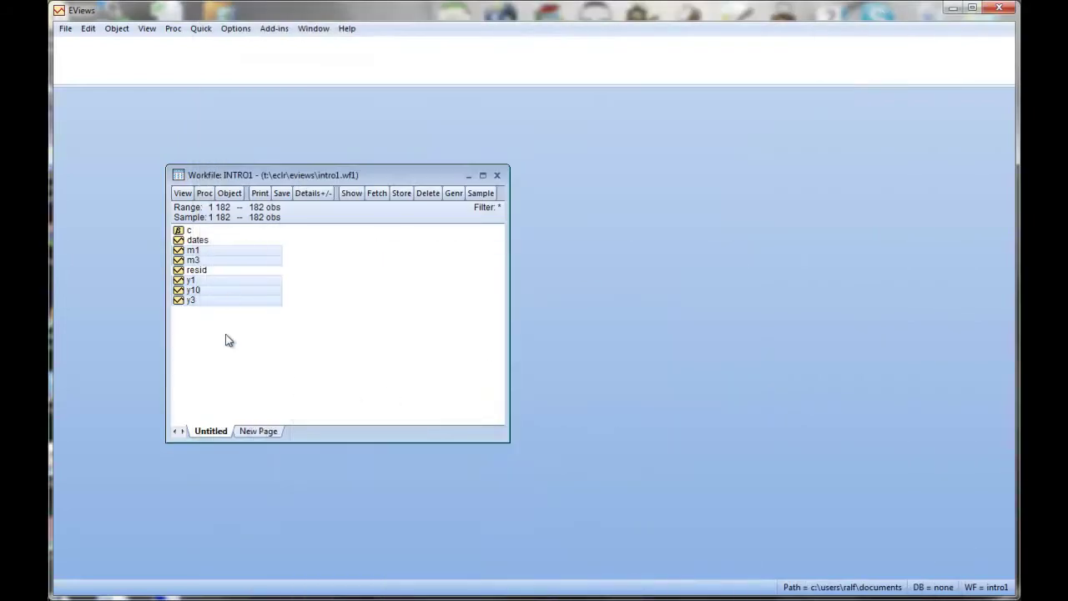
Open M1 as a group and show its level correlogram with 36 lags, enlarging the window
{"action": "right_click", "coordinate": [200, 260]}
{"action": "mouse_move", "coordinate": [261, 267]}
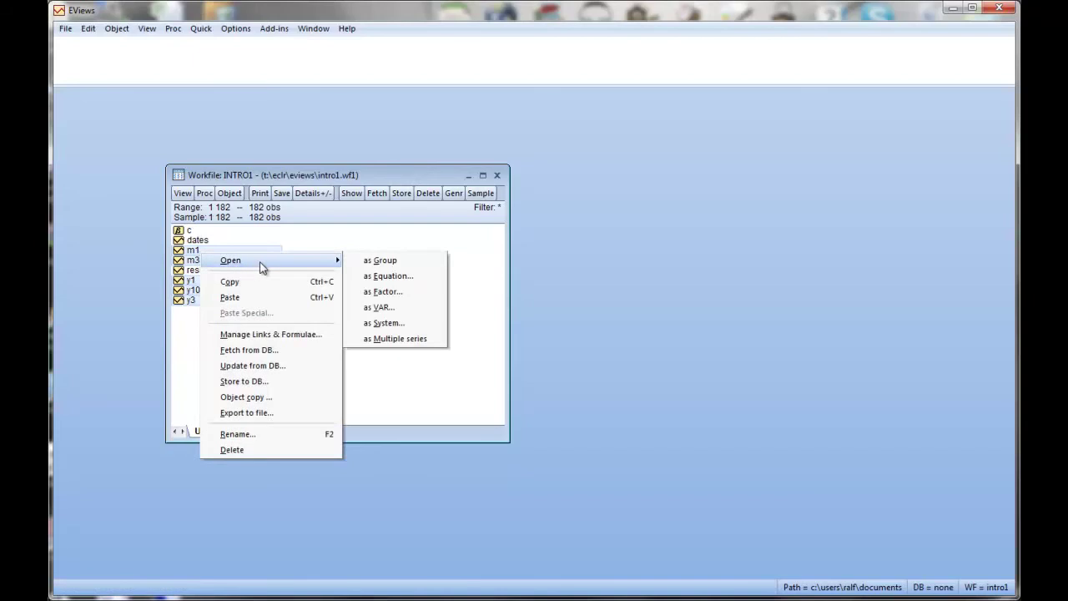
{"action": "left_click", "coordinate": [399, 261]}
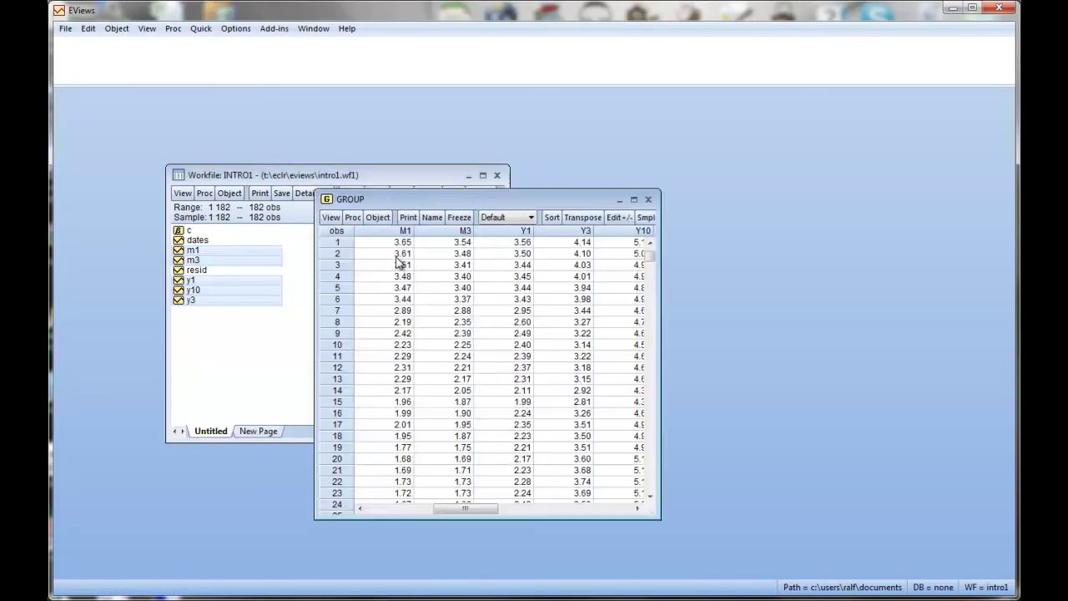
{"action": "left_click", "coordinate": [330, 217]}
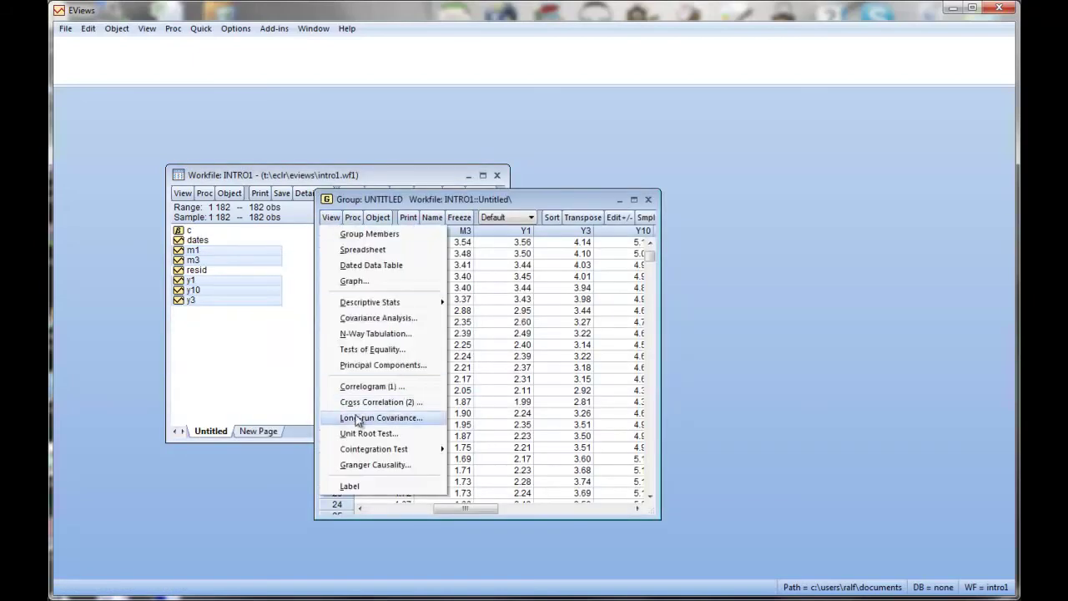
{"action": "left_click", "coordinate": [368, 388]}
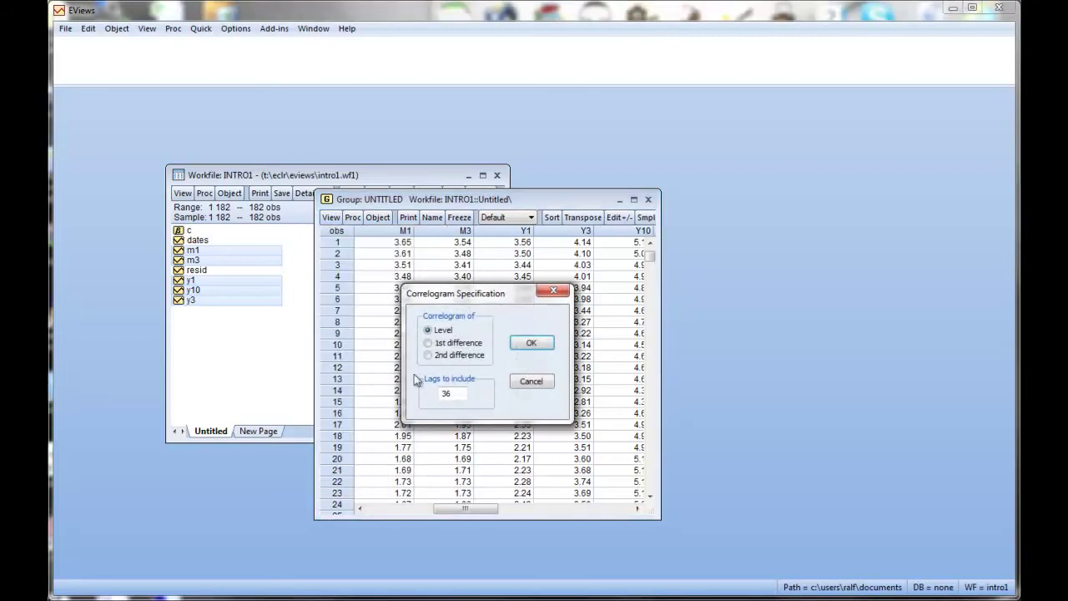
{"action": "left_click", "coordinate": [531, 345]}
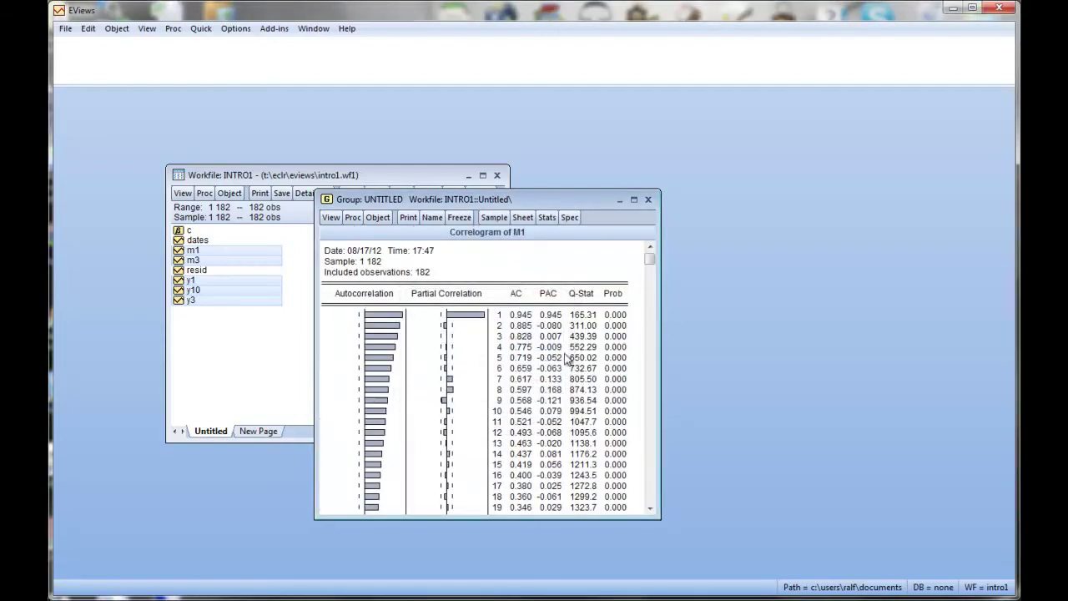
{"action": "left_click_drag", "start_coordinate": [565, 200], "coordinate": [397, 102]}
{"action": "left_click_drag", "start_coordinate": [491, 419], "coordinate": [598, 533]}
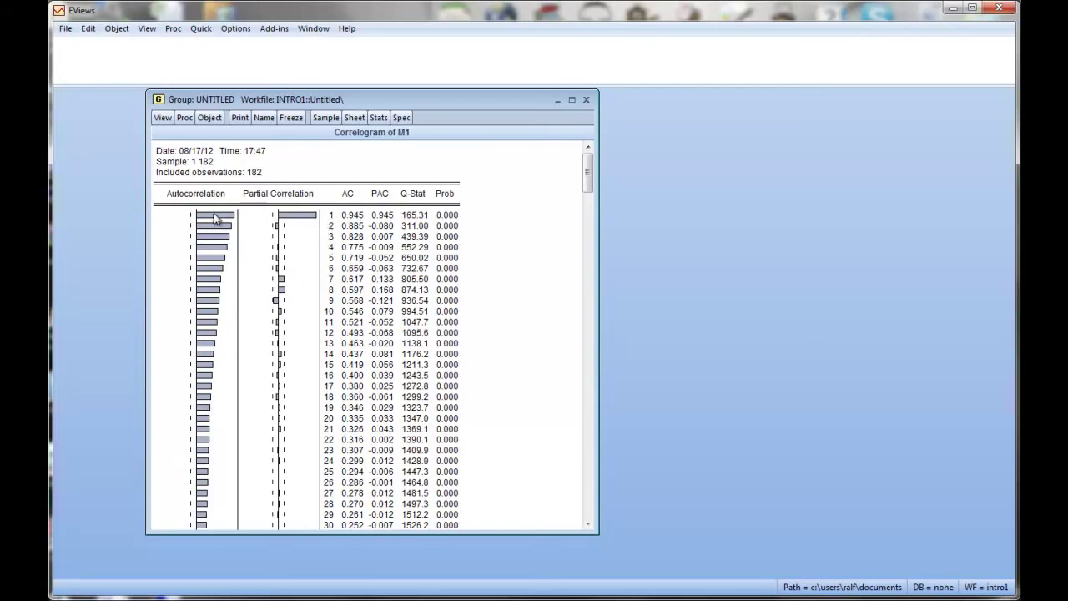
Read the full lag-1 and lag-30 autocorrelations, then close and delete the correlogram group
{"action": "left_click", "coordinate": [331, 216]}
{"action": "left_click", "coordinate": [358, 218]}
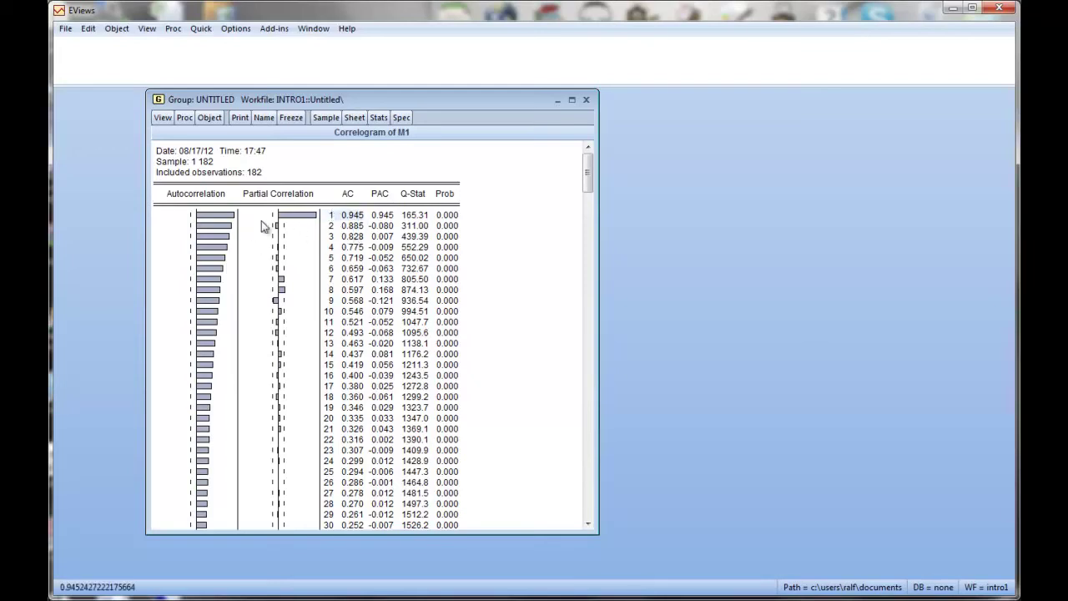
{"action": "left_click", "coordinate": [208, 218]}
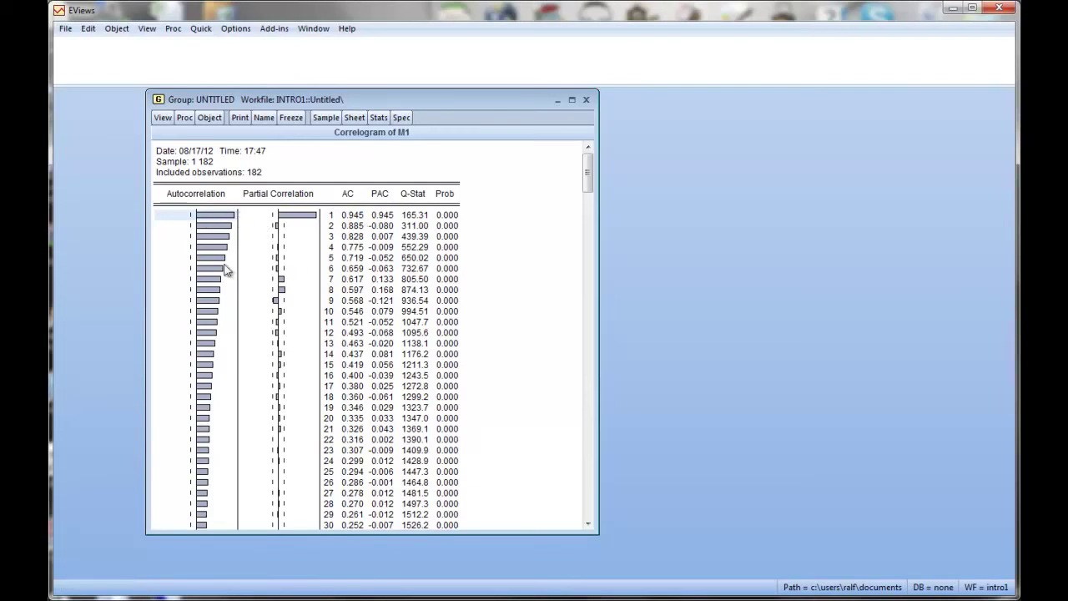
{"action": "left_click", "coordinate": [356, 525]}
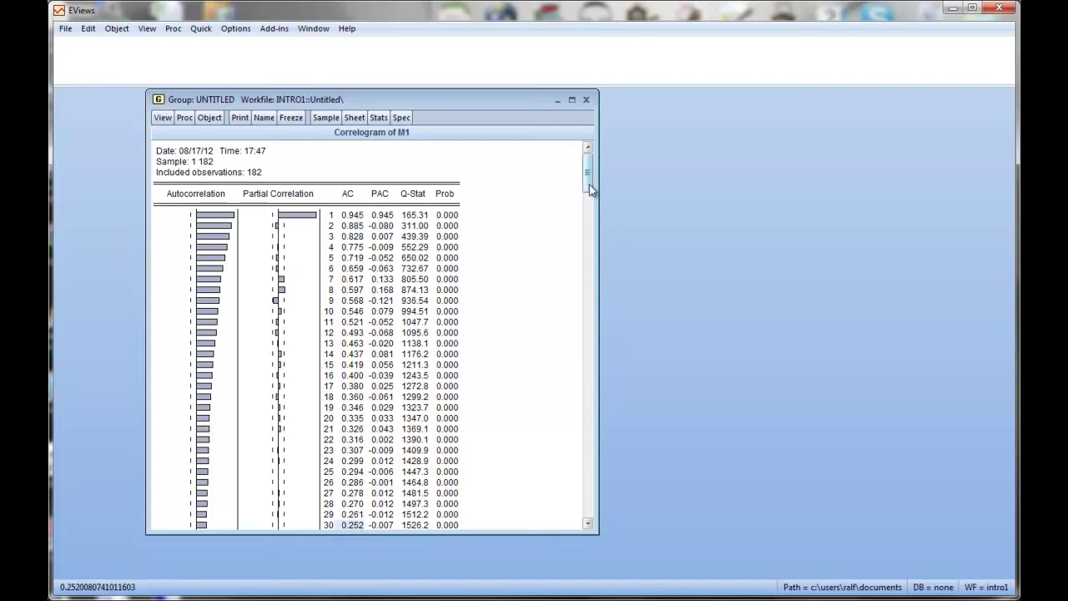
{"action": "left_click_drag", "start_coordinate": [589, 184], "coordinate": [589, 429]}
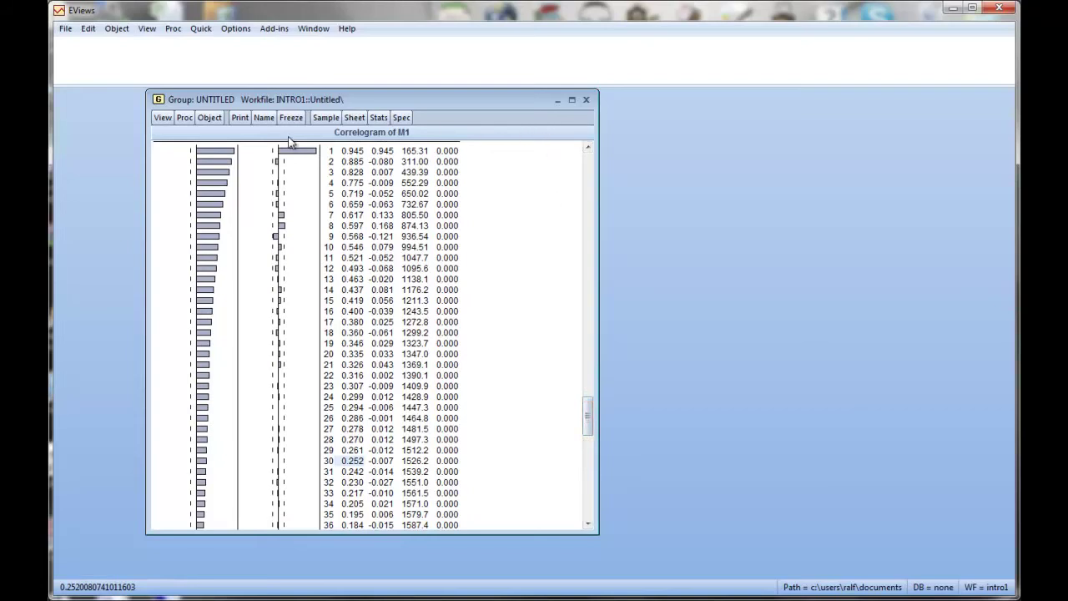
{"action": "left_click_drag", "start_coordinate": [589, 401], "coordinate": [586, 179]}
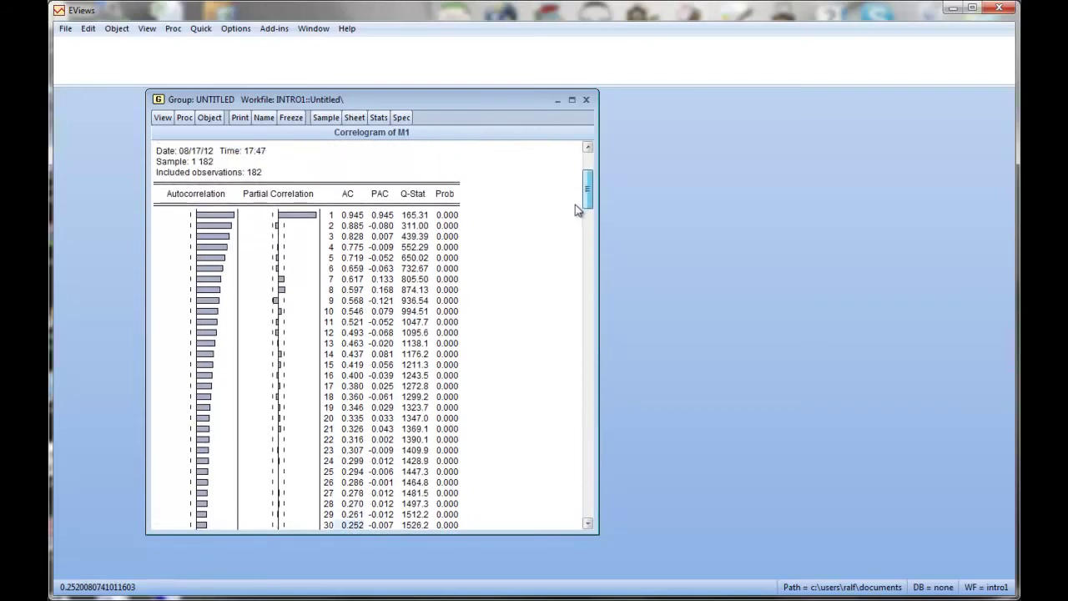
{"action": "left_click", "coordinate": [585, 99]}
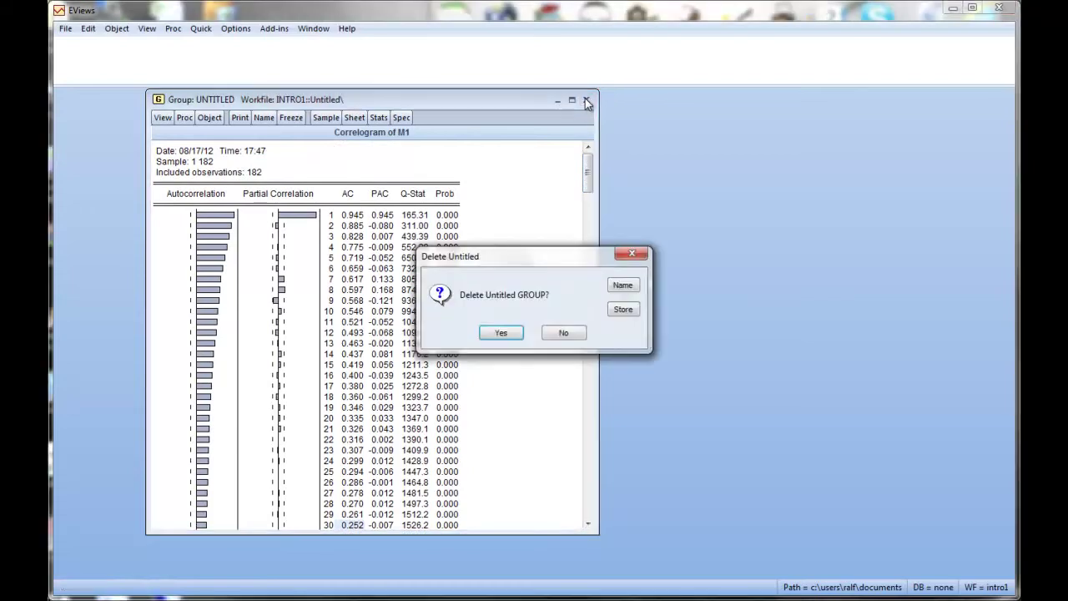
{"action": "left_click", "coordinate": [501, 332]}
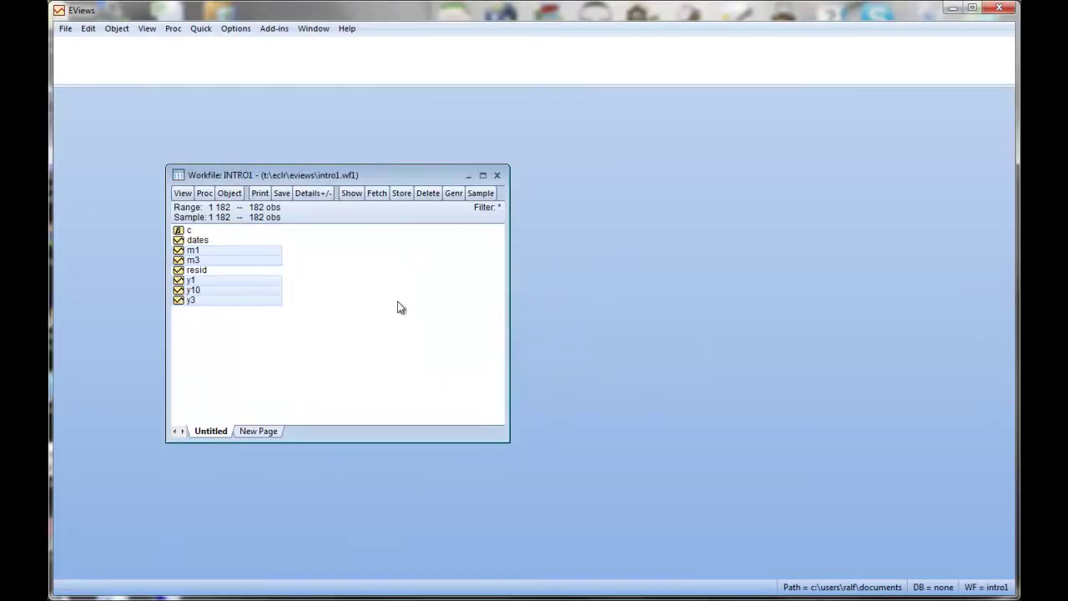
{"action": "double_click", "coordinate": [193, 259]}
{"action": "left_click", "coordinate": [350, 237]}
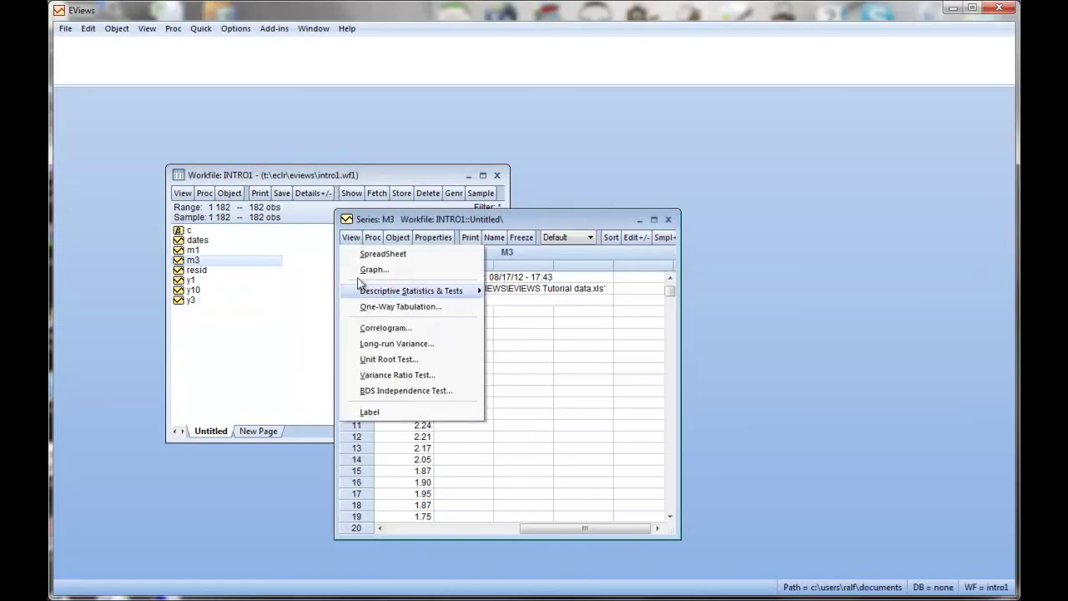
{"action": "left_click", "coordinate": [371, 327]}
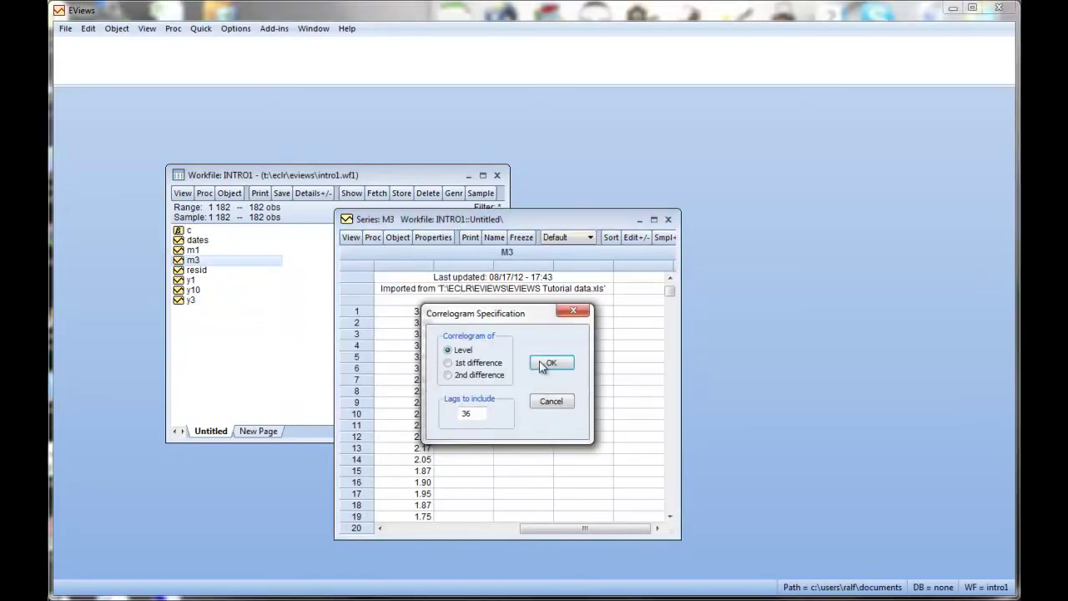
{"action": "left_click", "coordinate": [546, 363]}
{"action": "scroll", "coordinate": [565, 367], "scroll_direction": "down", "scroll_amount": 5}
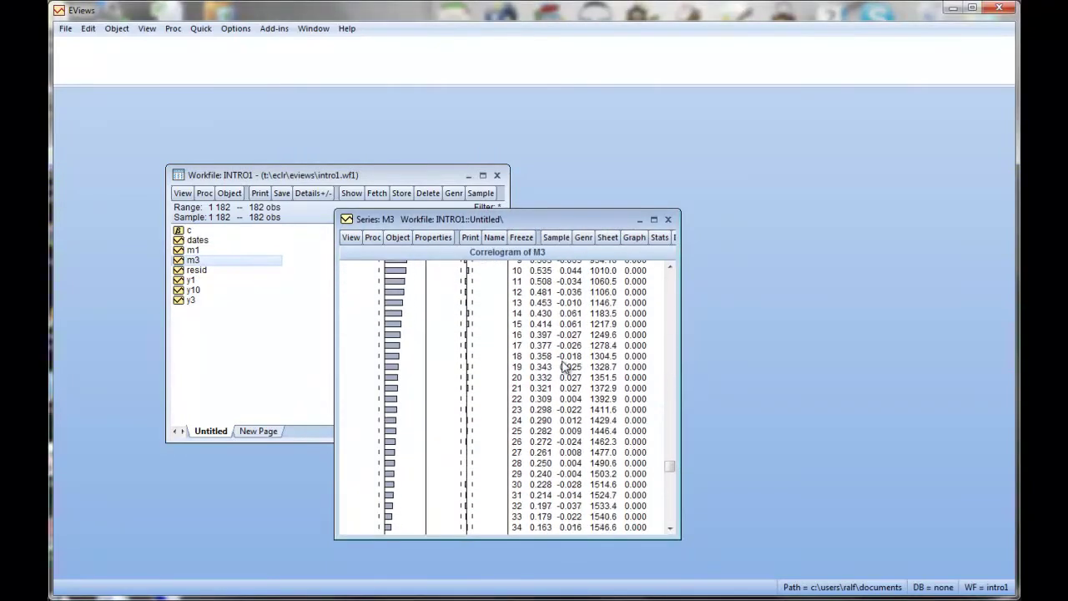
{"action": "scroll", "coordinate": [565, 367], "scroll_direction": "up", "scroll_amount": 5}
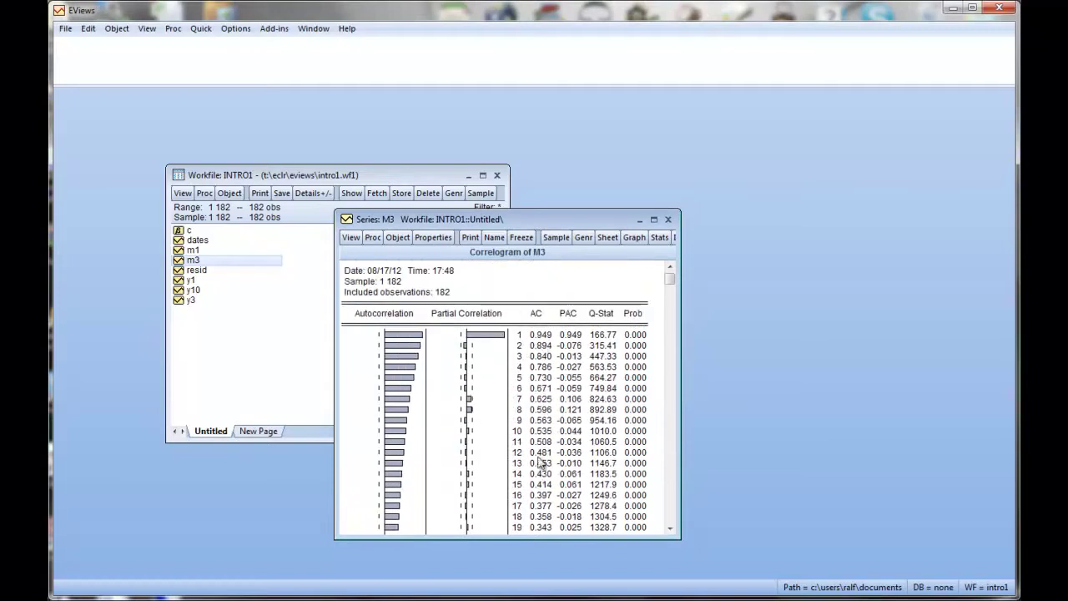
{"action": "left_click_drag", "start_coordinate": [680, 432], "coordinate": [767, 431]}
{"action": "left_click", "coordinate": [754, 221]}
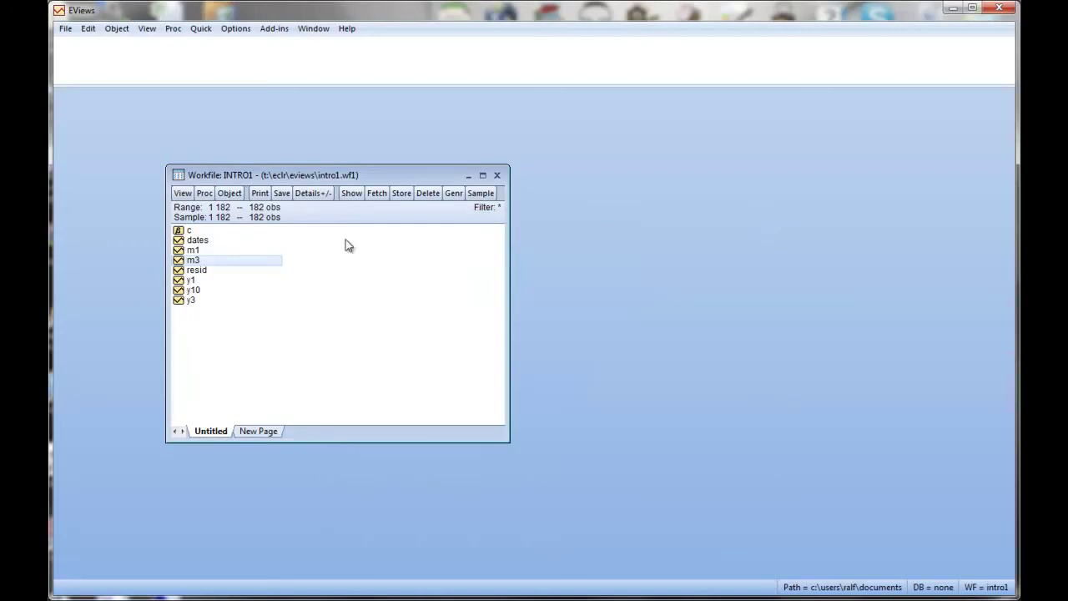
{"action": "double_click", "coordinate": [193, 290]}
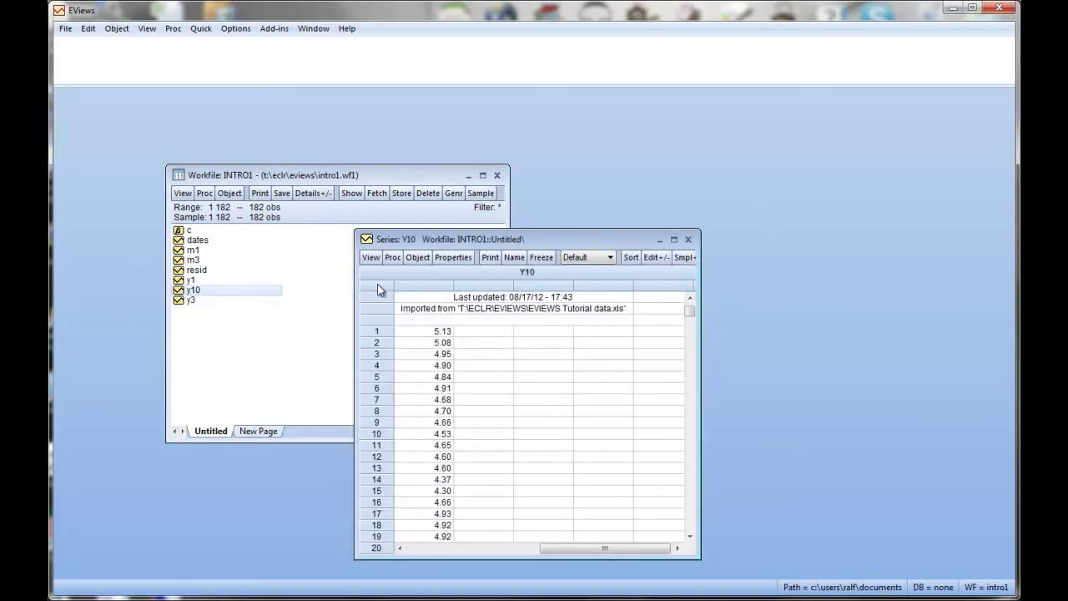
{"action": "left_click", "coordinate": [369, 261]}
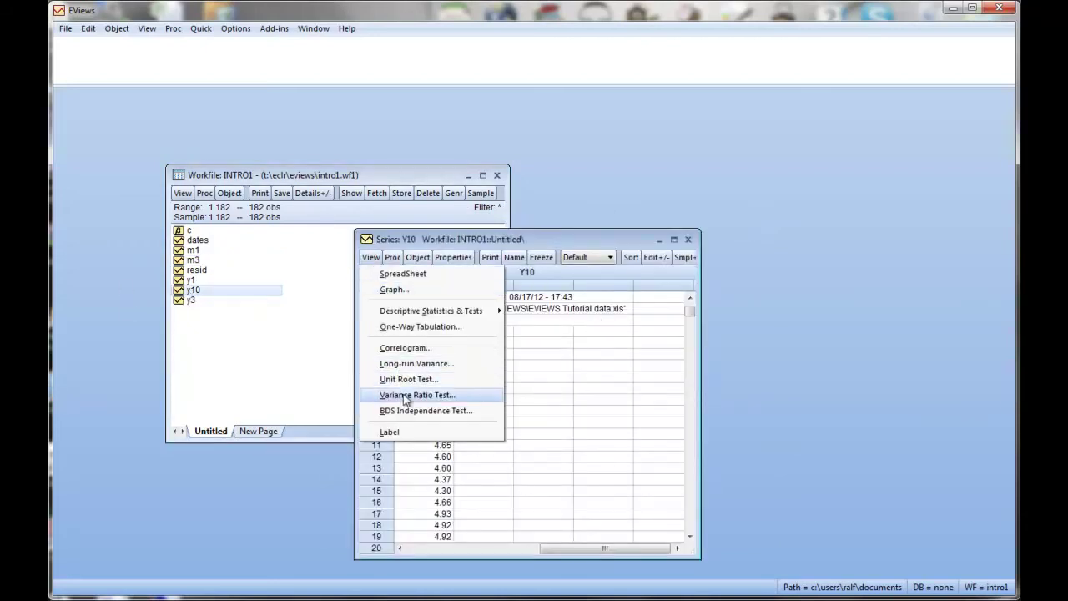
{"action": "left_click", "coordinate": [405, 347]}
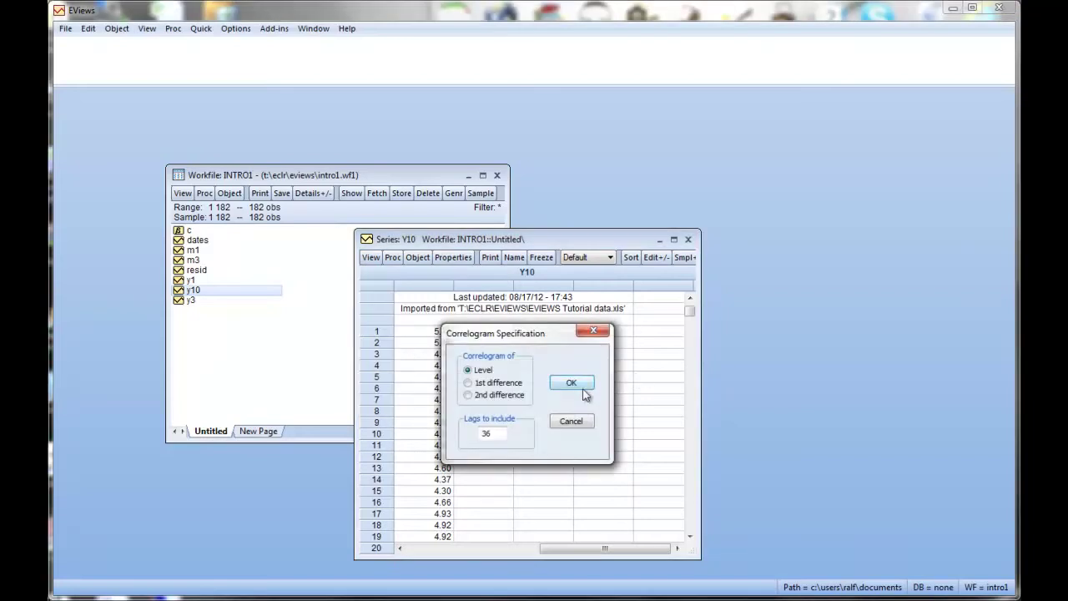
{"action": "left_click", "coordinate": [581, 387]}
{"action": "left_click_drag", "start_coordinate": [698, 378], "coordinate": [748, 377]}
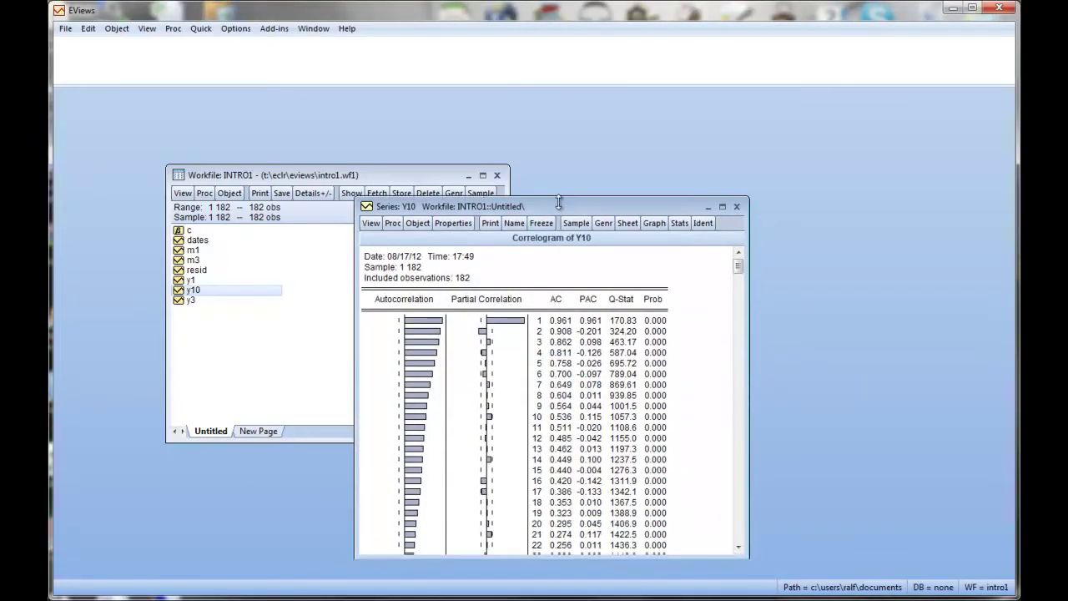
{"action": "left_click_drag", "start_coordinate": [556, 176], "coordinate": [558, 118]}
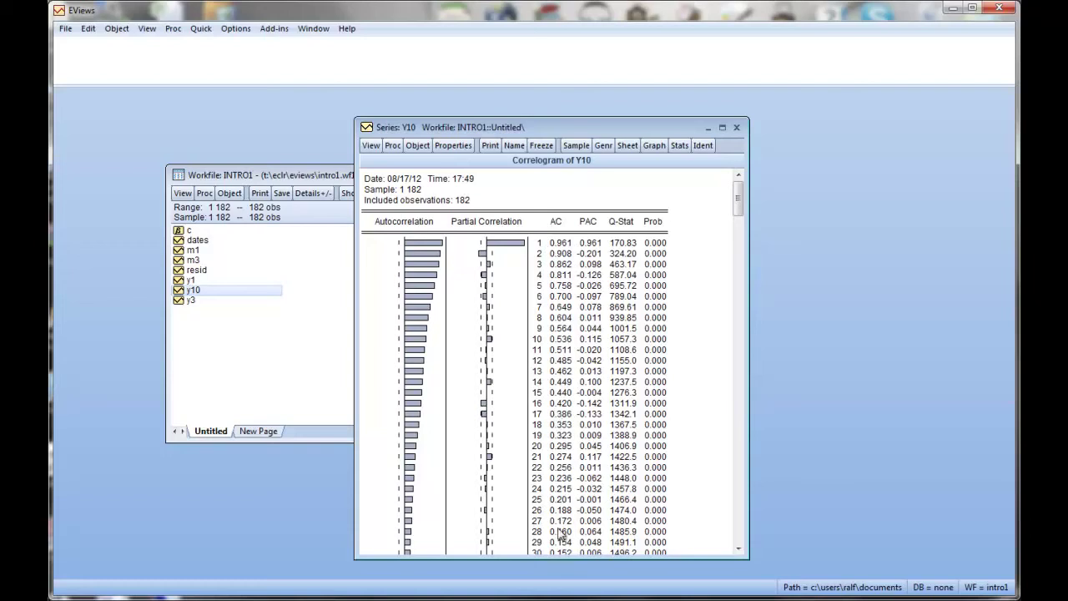
{"action": "left_click", "coordinate": [736, 127]}
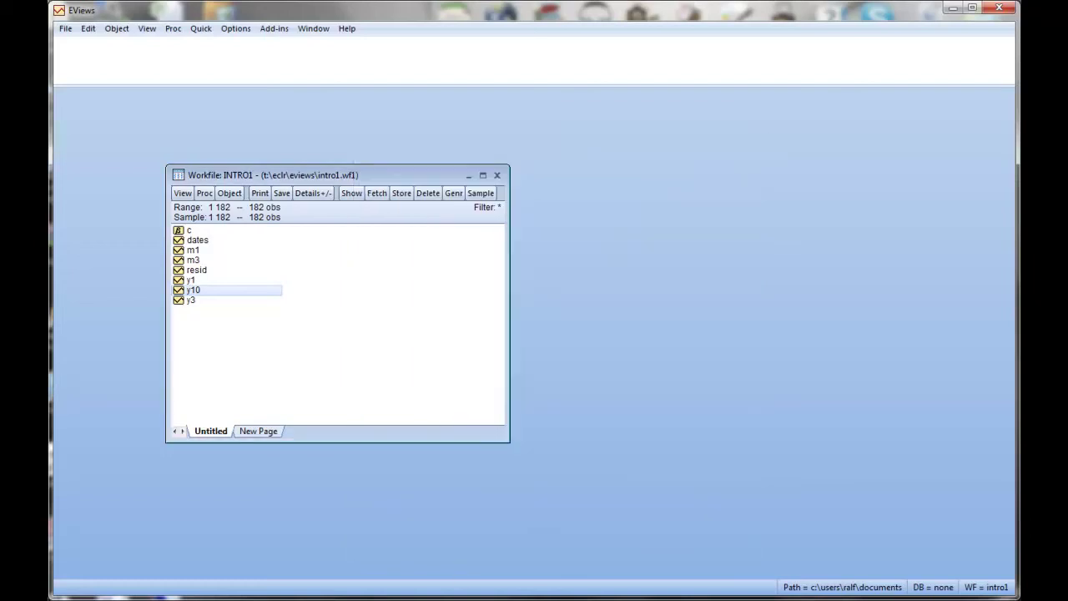
{"action": "key", "text": "alt+Tab"}
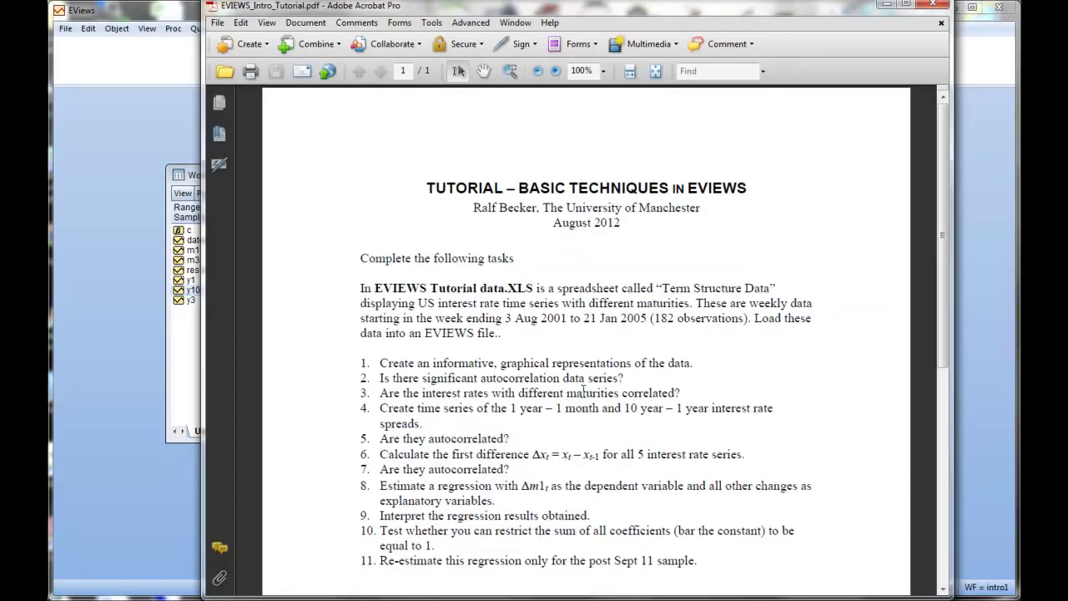
{"action": "left_click", "coordinate": [933, 7]}
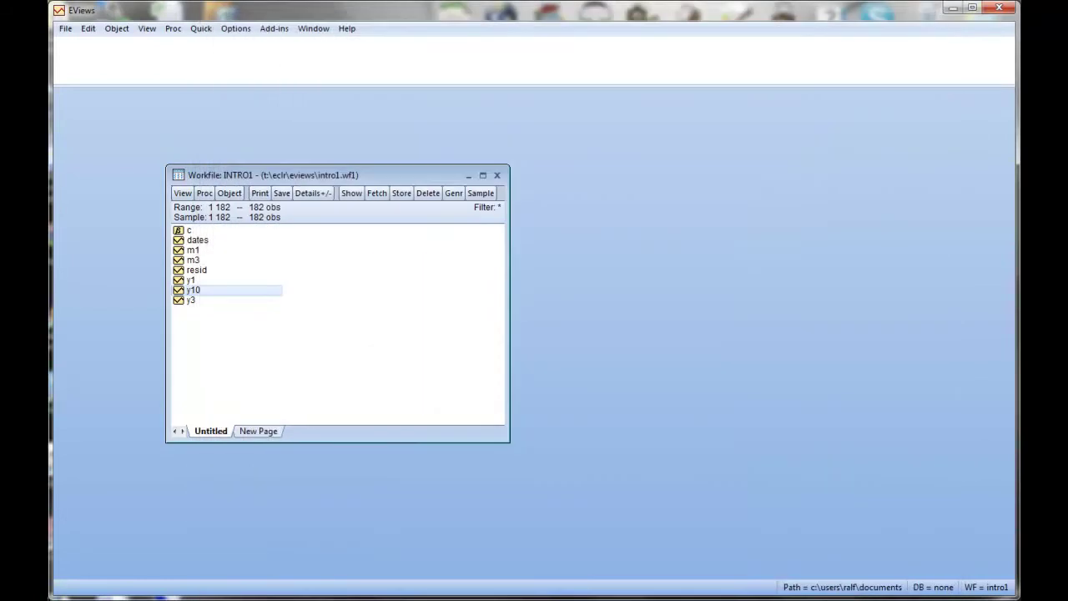
Add m3 and y1 to the selected series and open them as a group
{"action": "left_click", "coordinate": [193, 259], "text": "ctrl"}
{"action": "left_click", "coordinate": [191, 280], "text": "ctrl"}
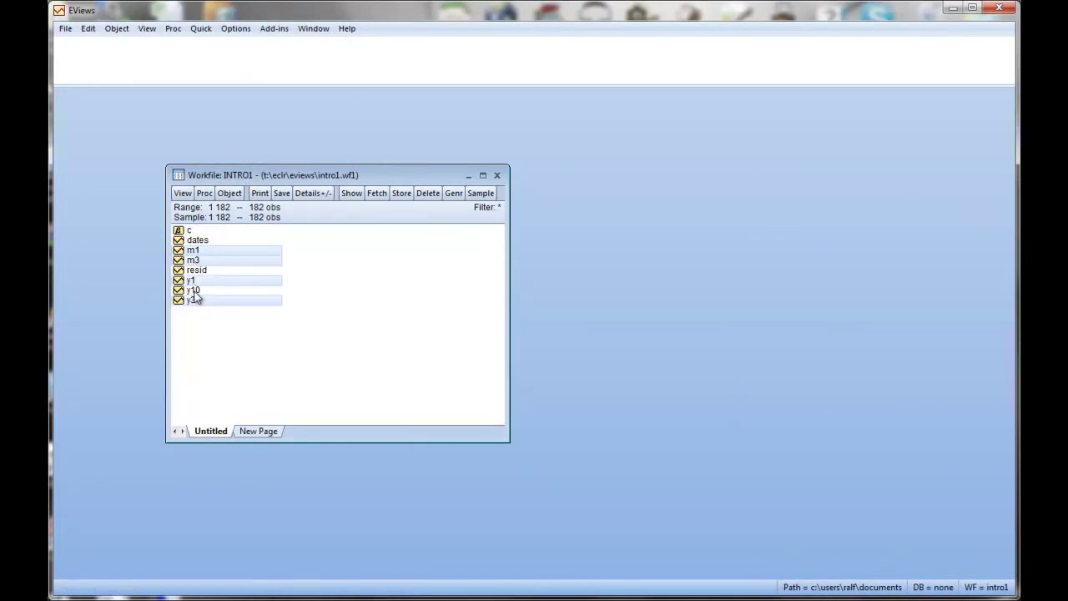
{"action": "right_click", "coordinate": [194, 290]}
{"action": "mouse_move", "coordinate": [231, 302]}
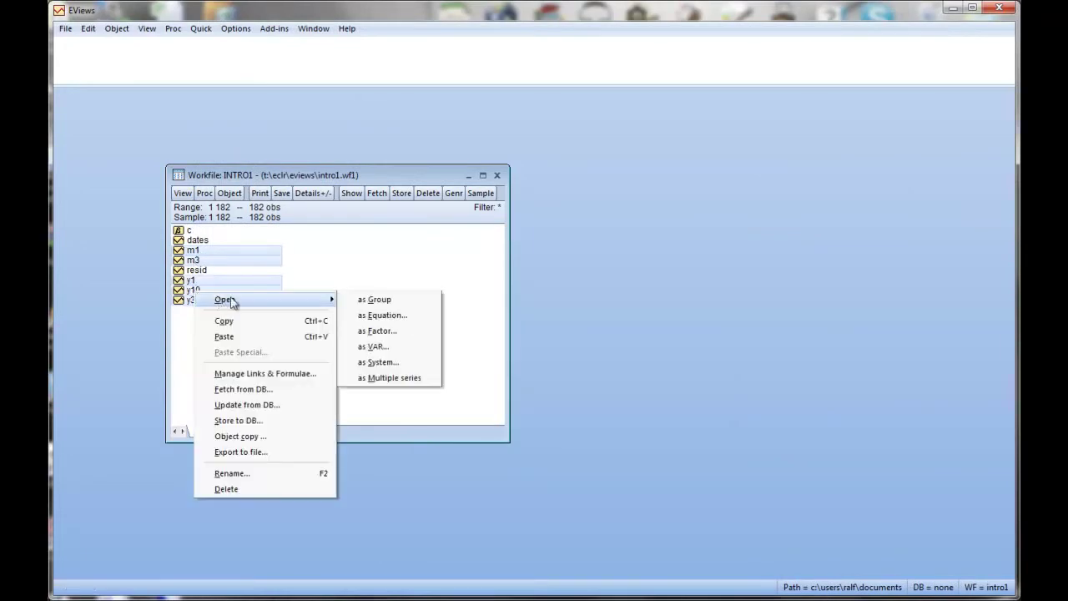
{"action": "left_click", "coordinate": [372, 298]}
Show the group's correlation matrix through Covariance Analysis with Correlation ticked
{"action": "left_click", "coordinate": [390, 119]}
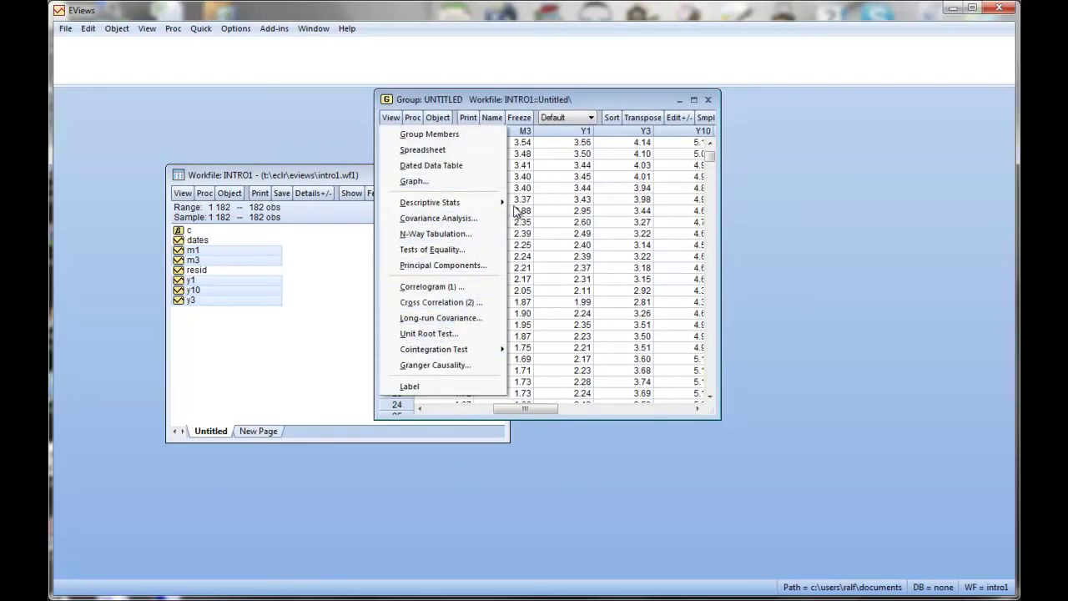
{"action": "left_click", "coordinate": [425, 221]}
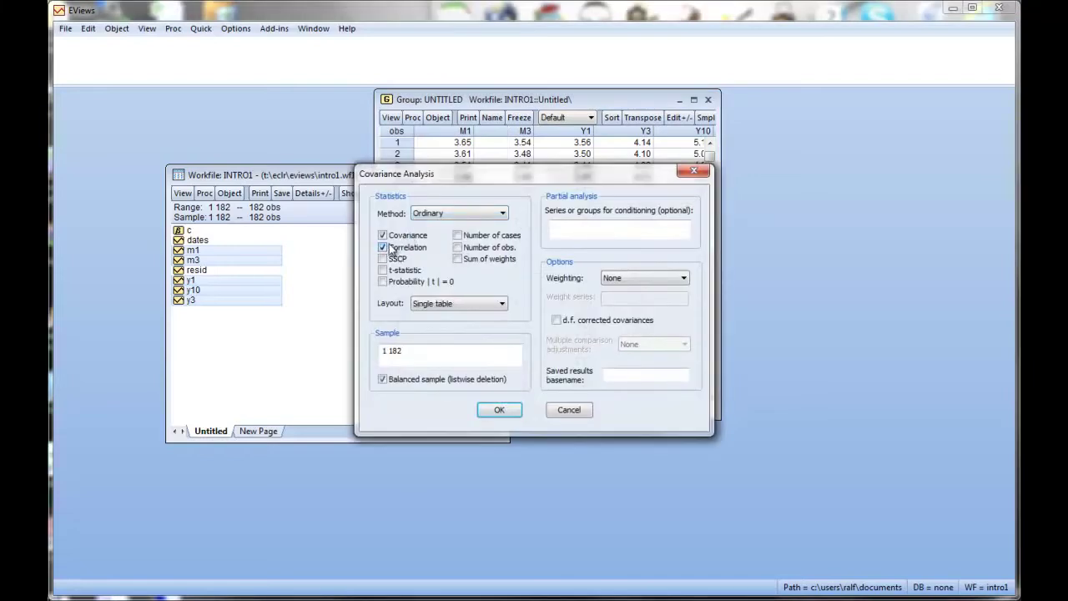
{"action": "left_click", "coordinate": [382, 247]}
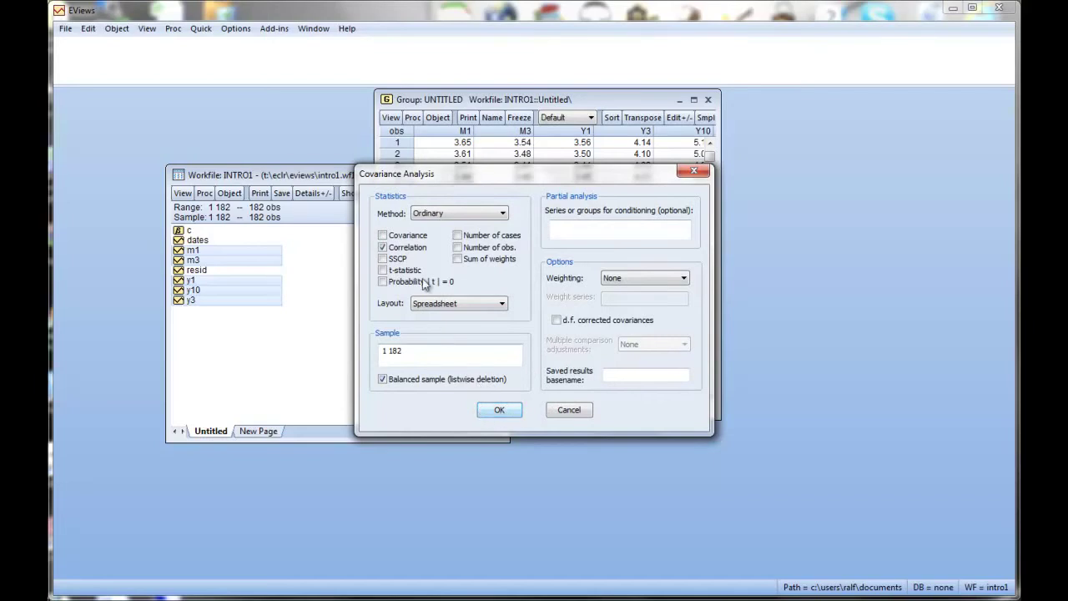
{"action": "left_click", "coordinate": [498, 411]}
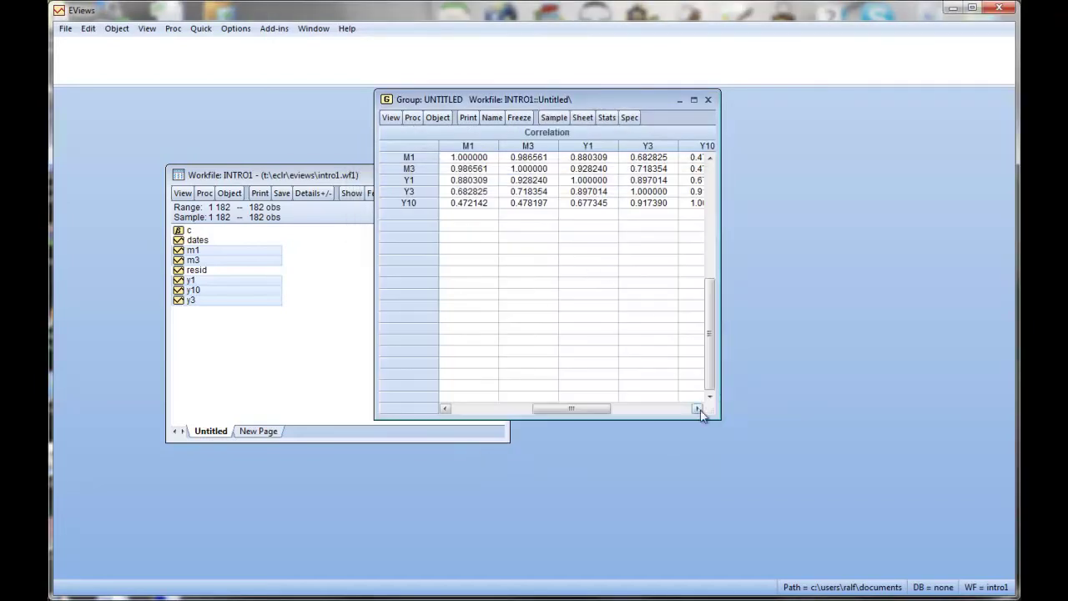
Widen the correlation table and inspect M1's correlations with M1, M3, Y1 and Y3
{"action": "left_click_drag", "start_coordinate": [715, 417], "coordinate": [842, 432]}
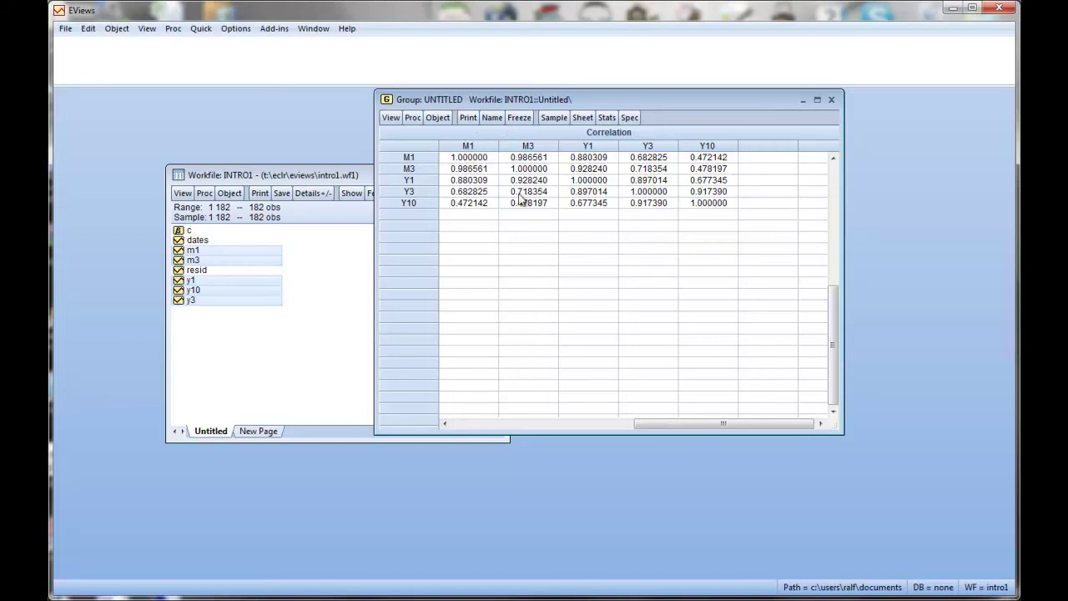
{"action": "left_click", "coordinate": [468, 160]}
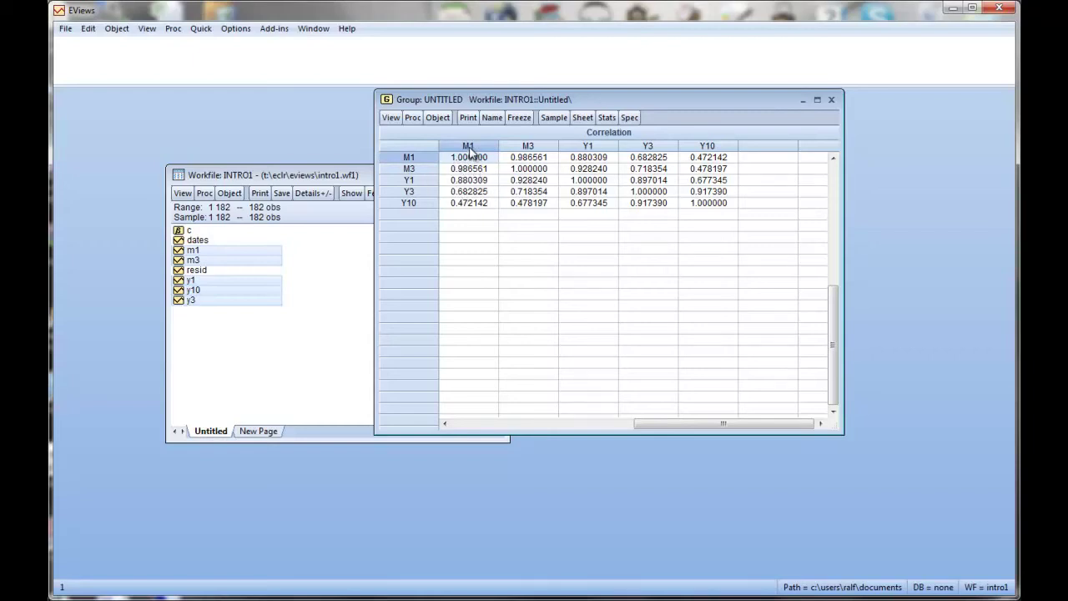
{"action": "left_click", "coordinate": [423, 170]}
{"action": "left_click", "coordinate": [465, 169]}
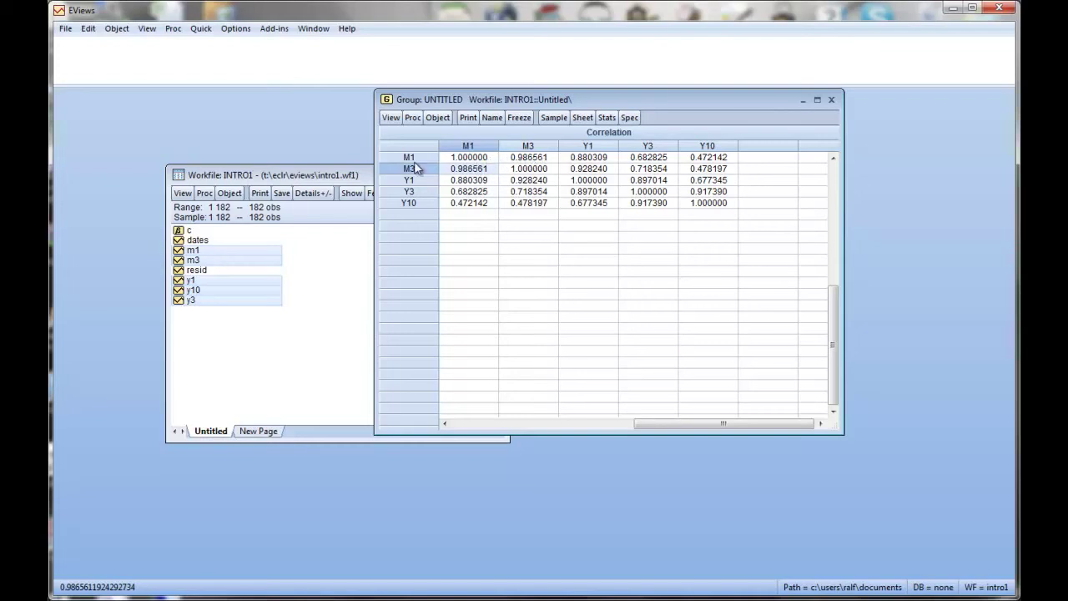
{"action": "left_click", "coordinate": [530, 159]}
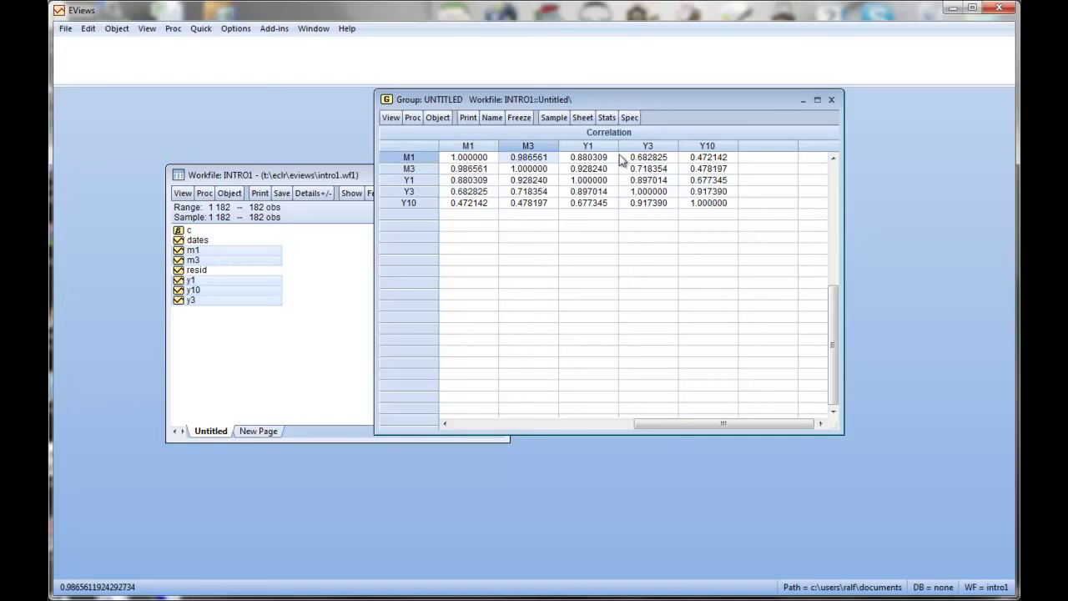
{"action": "left_click", "coordinate": [479, 170]}
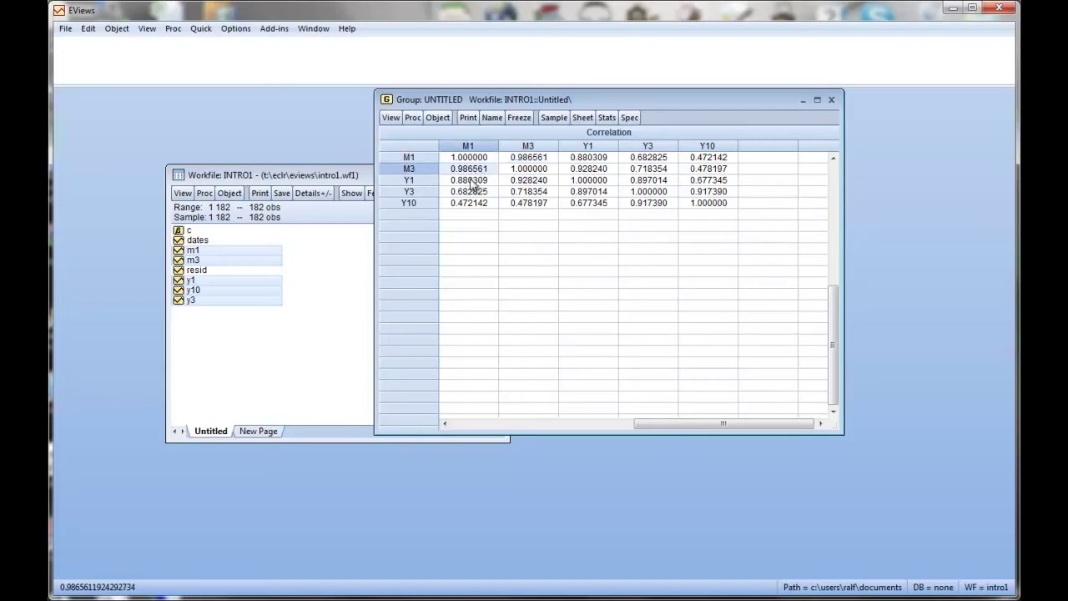
{"action": "left_click", "coordinate": [472, 180]}
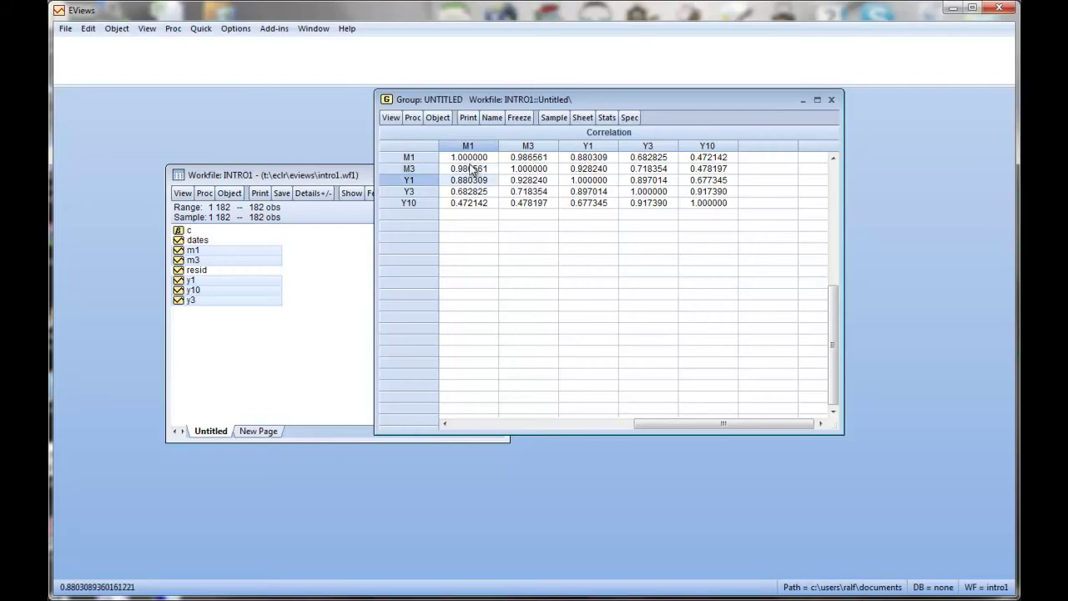
{"action": "left_click", "coordinate": [468, 146]}
{"action": "left_click", "coordinate": [433, 169]}
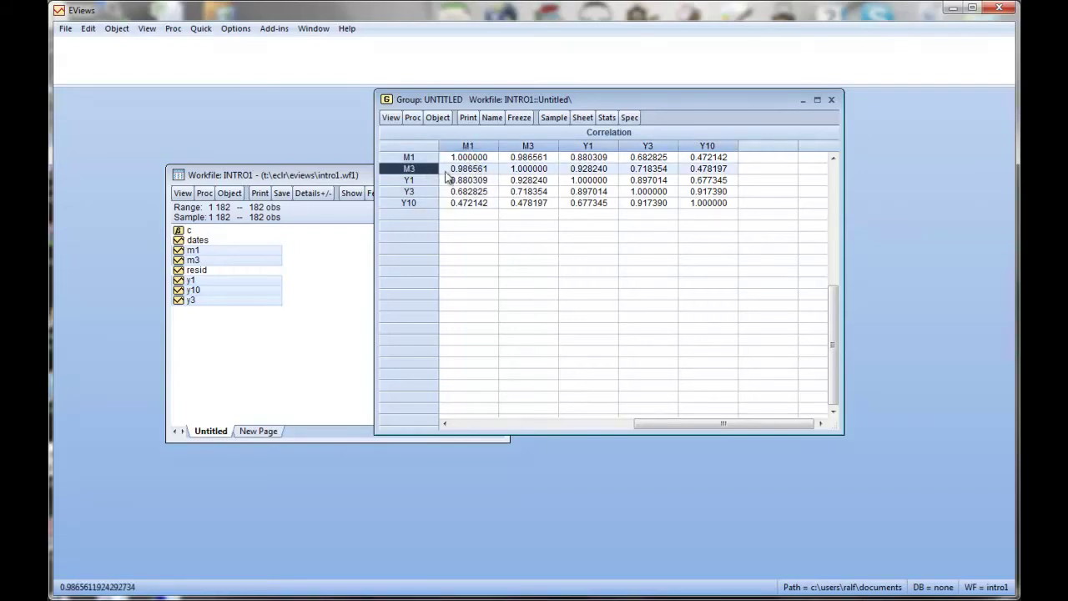
{"action": "left_click", "coordinate": [469, 168]}
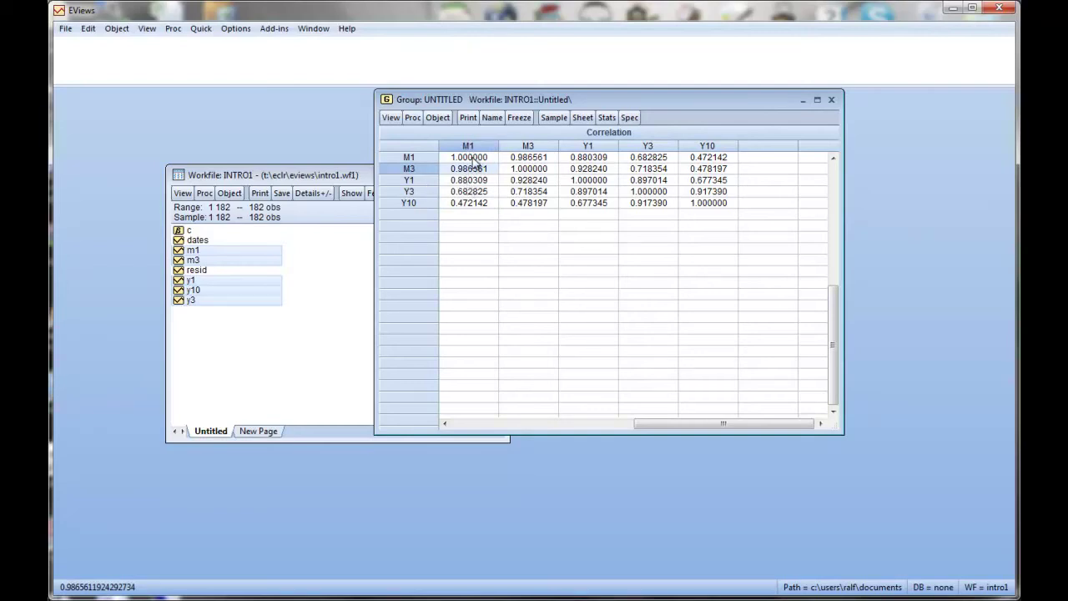
{"action": "left_click", "coordinate": [465, 194]}
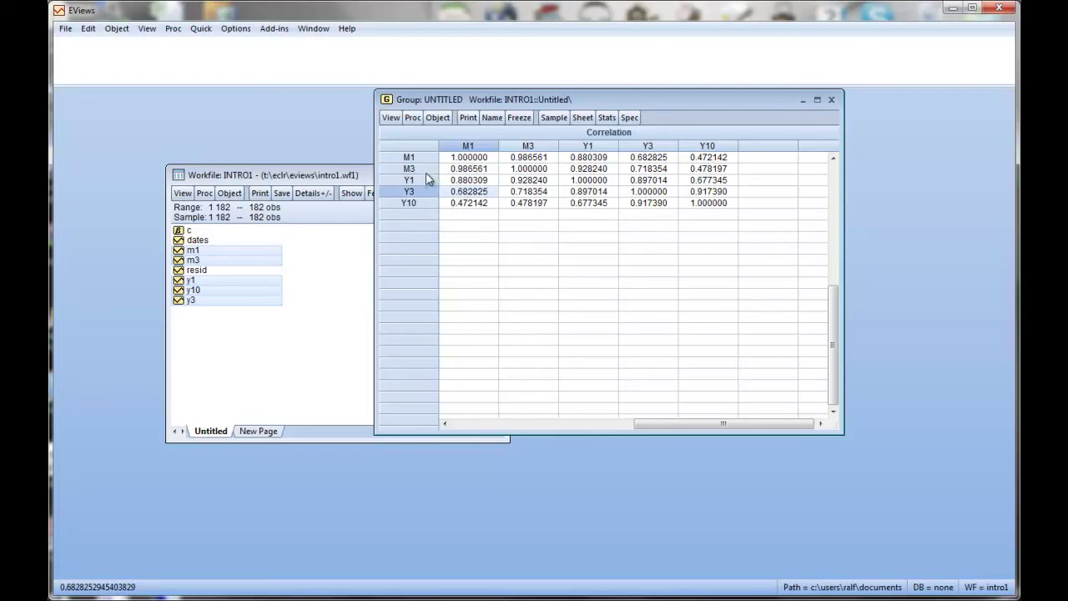
Recheck the Y1 and Y10 correlations with M1, then close and delete the untitled group
{"action": "left_click", "coordinate": [471, 170]}
{"action": "left_click", "coordinate": [471, 181]}
{"action": "left_click", "coordinate": [472, 192]}
{"action": "left_click", "coordinate": [470, 204]}
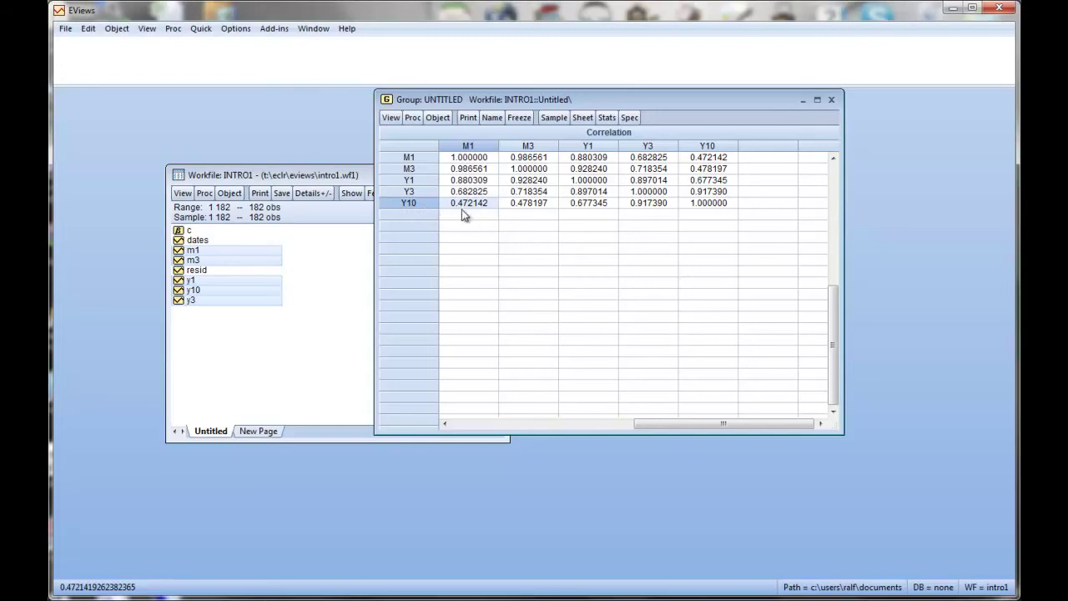
{"action": "left_click", "coordinate": [831, 100]}
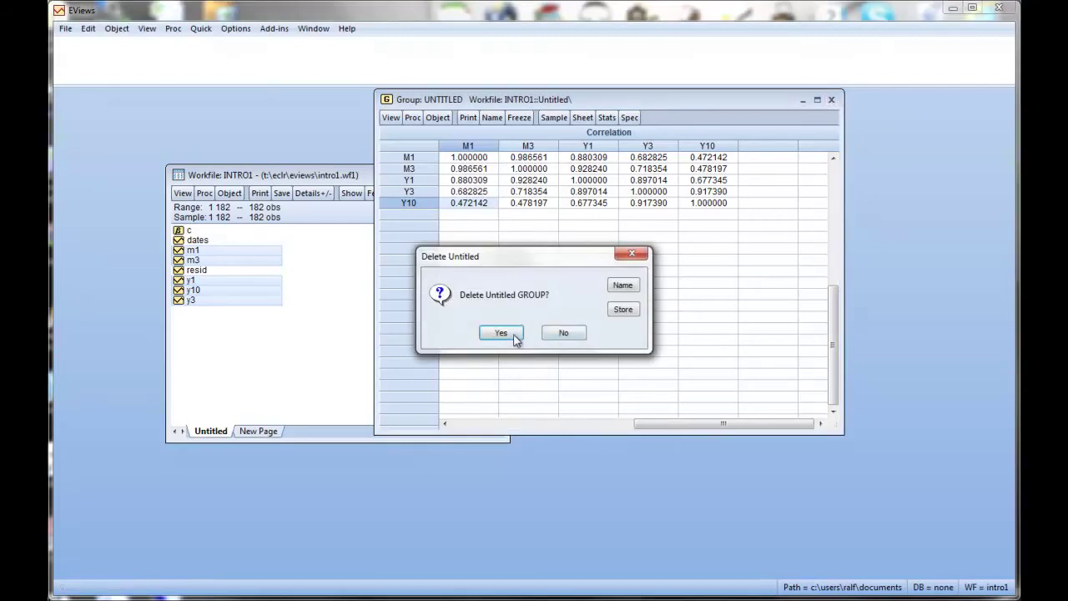
{"action": "left_click", "coordinate": [500, 333]}
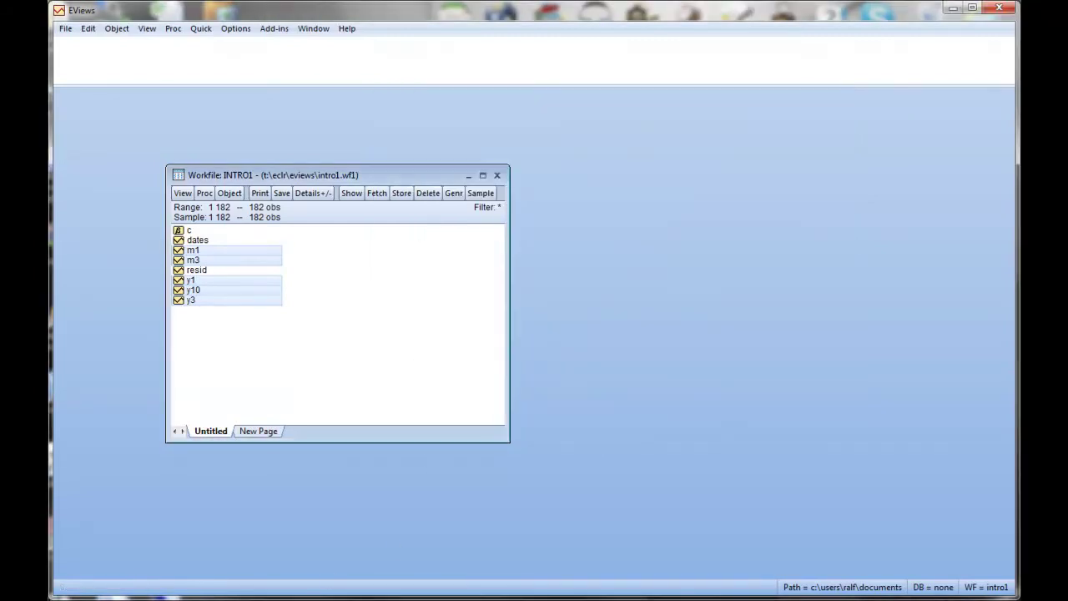
Open EVIEWS_Intro_Tutorial.pdf from the ECLR\EVIEWS folder on Local Disk (T:)
{"action": "key", "text": "alt+Tab"}
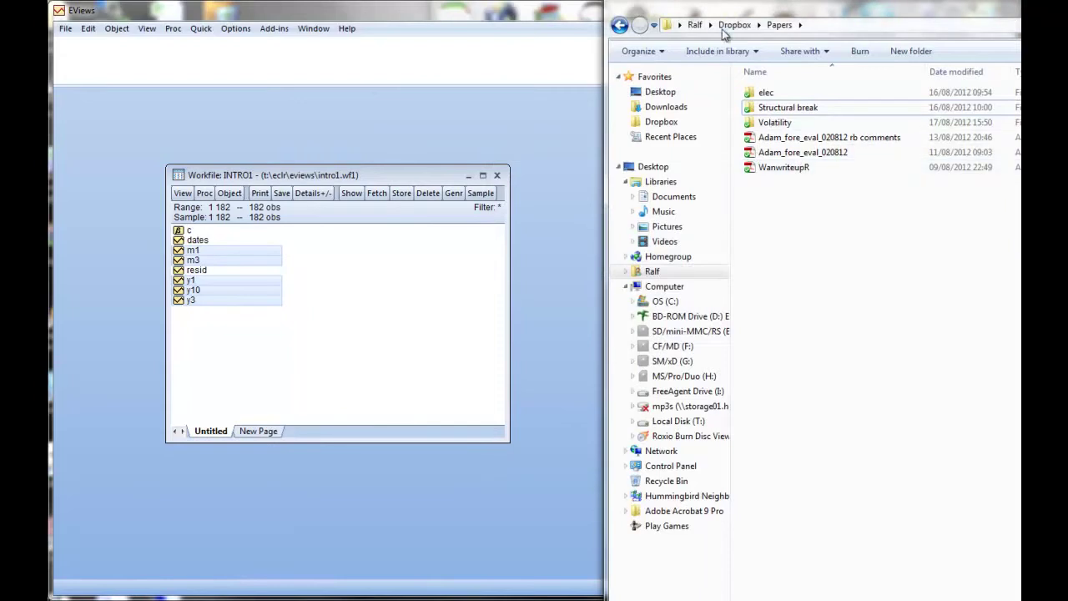
{"action": "left_click", "coordinate": [678, 421]}
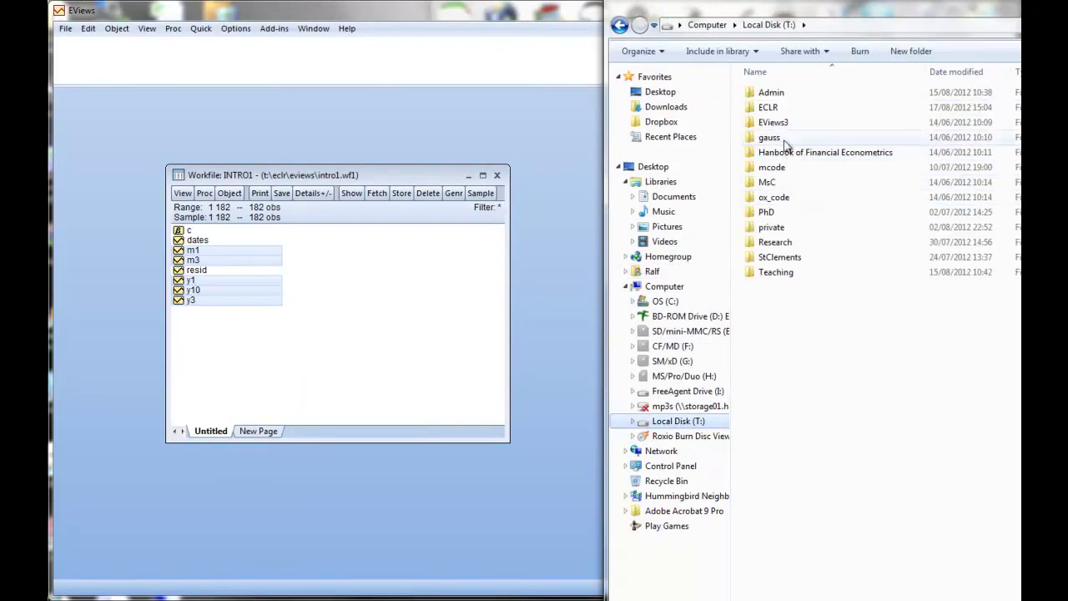
{"action": "double_click", "coordinate": [768, 107]}
{"action": "double_click", "coordinate": [792, 138]}
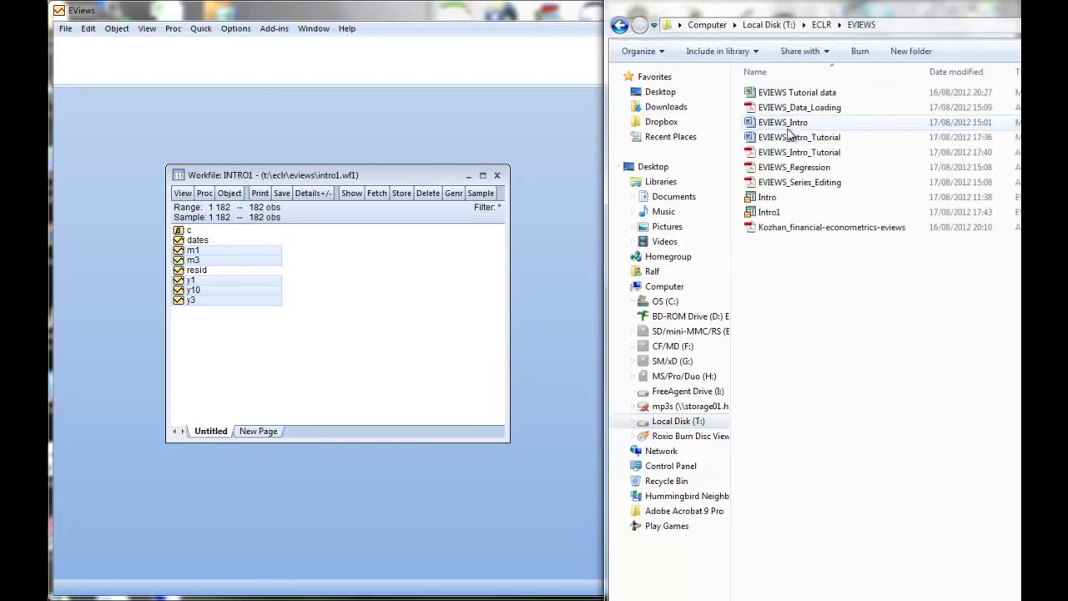
{"action": "double_click", "coordinate": [794, 153]}
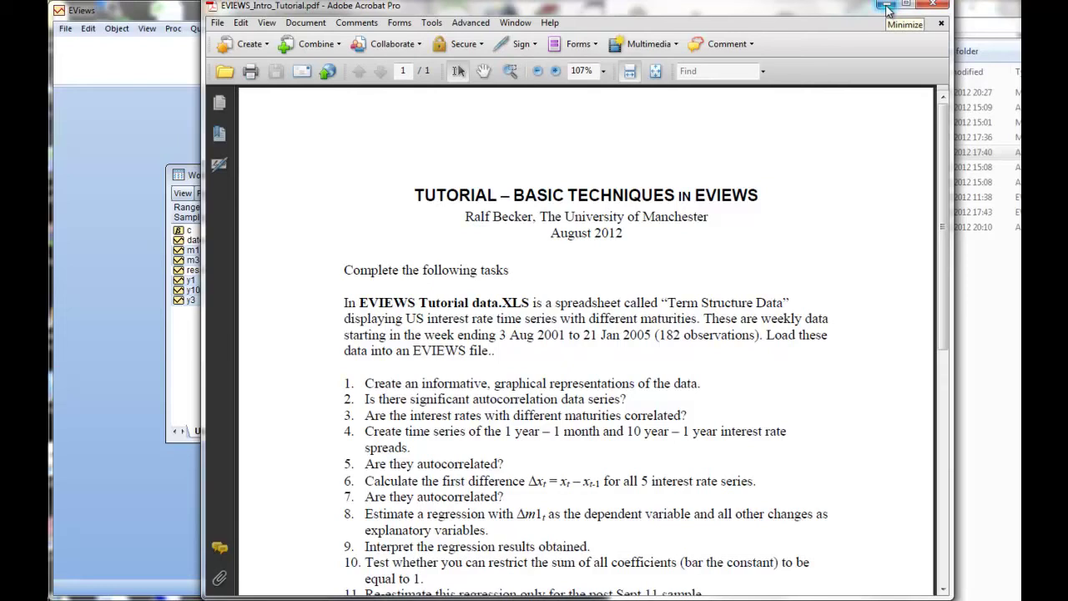
Minimize the Acrobat tutorial and return to the EViews command window
{"action": "left_click", "coordinate": [886, 7]}
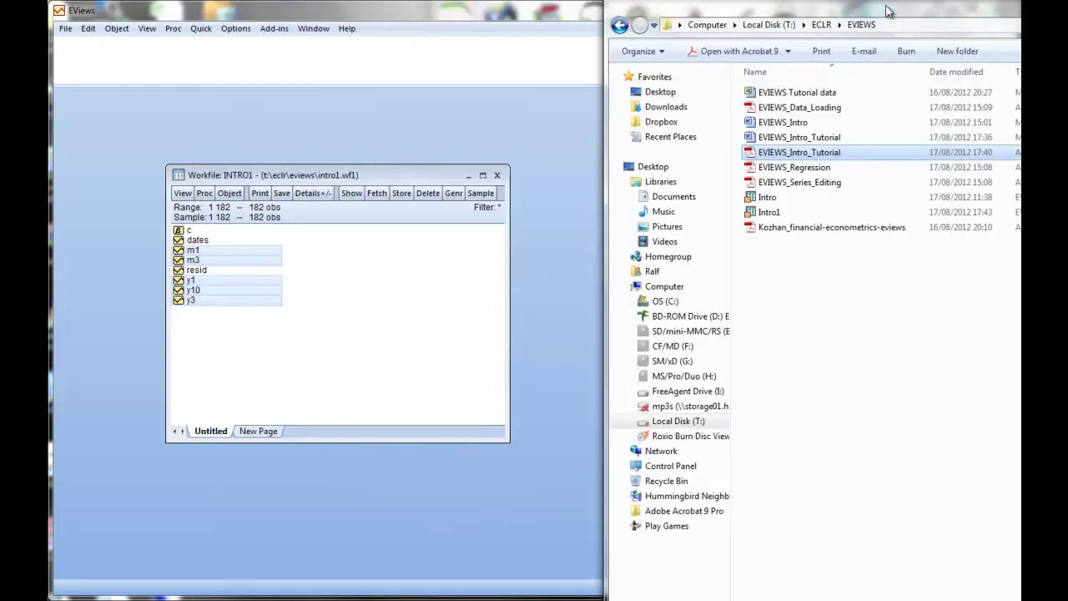
{"action": "left_click", "coordinate": [256, 372]}
{"action": "left_click", "coordinate": [233, 57]}
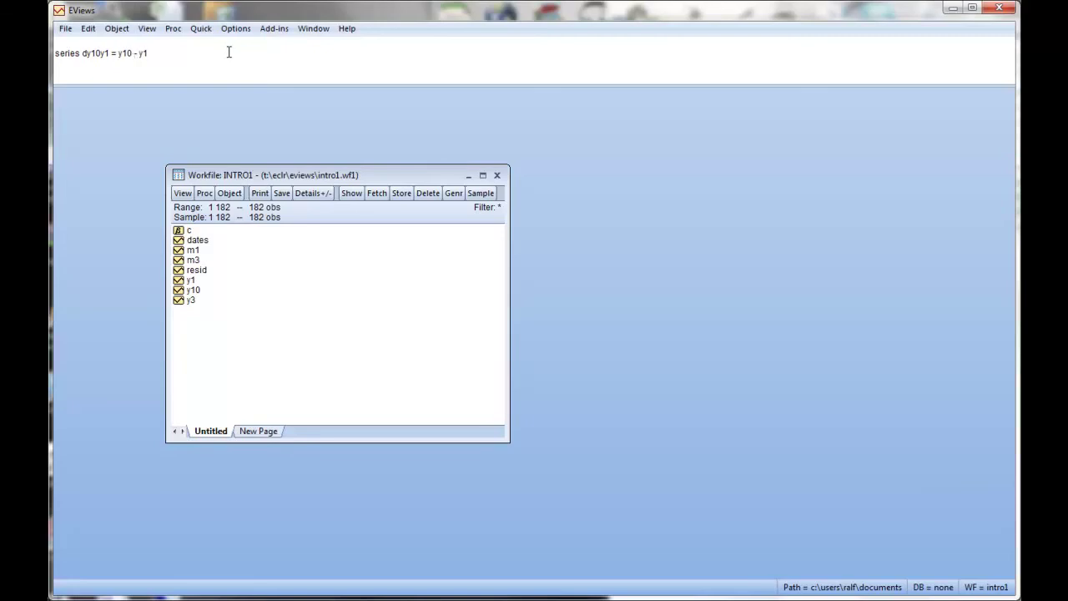
Run series dy10y1 = y10 - y1 and review the new series' values before closing it
{"action": "key", "text": "Return"}
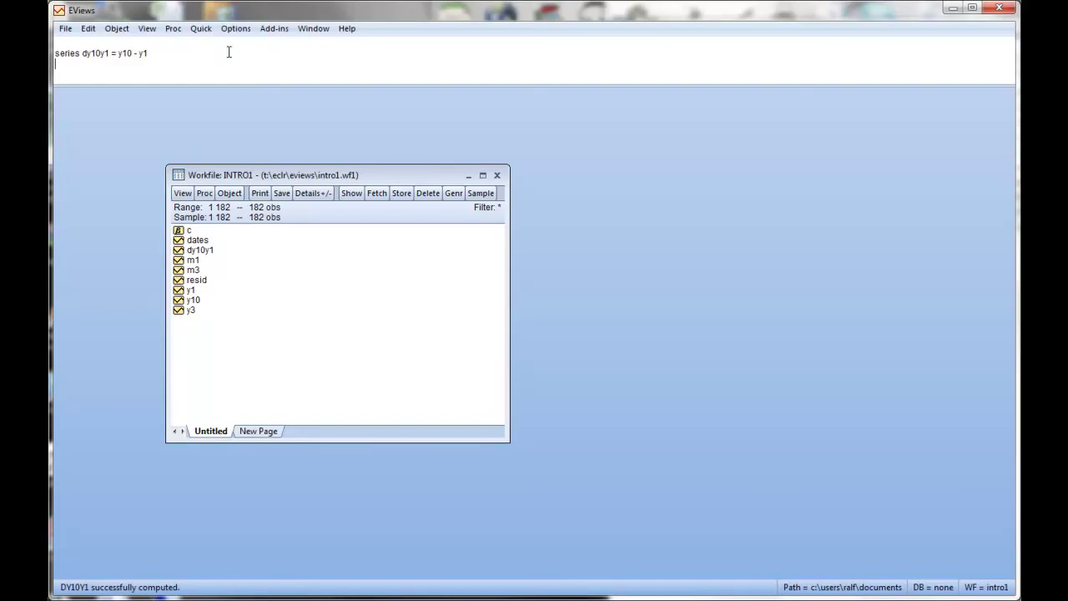
{"action": "double_click", "coordinate": [224, 252]}
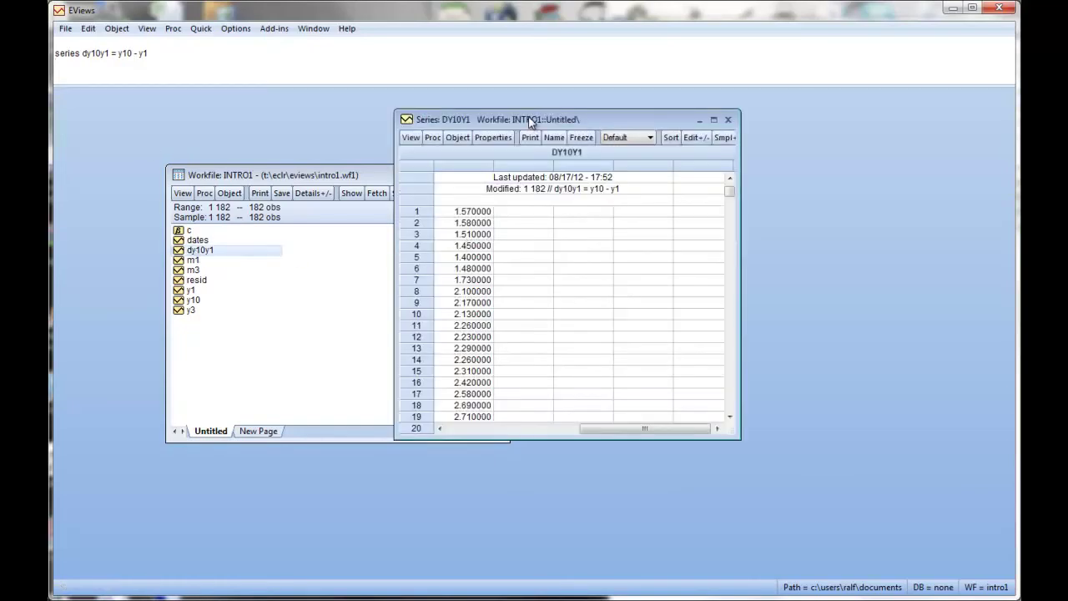
{"action": "mouse_move", "coordinate": [731, 193]}
{"action": "left_mouse_down"}
{"action": "mouse_move", "coordinate": [735, 409]}
{"action": "mouse_move", "coordinate": [730, 191]}
{"action": "left_mouse_up"}
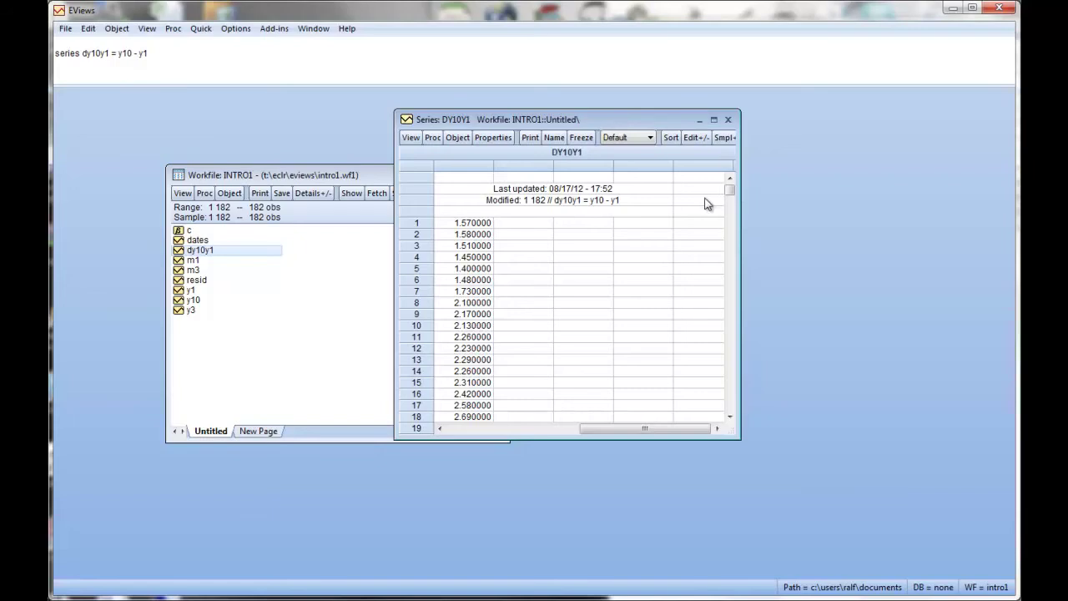
{"action": "left_click", "coordinate": [728, 119]}
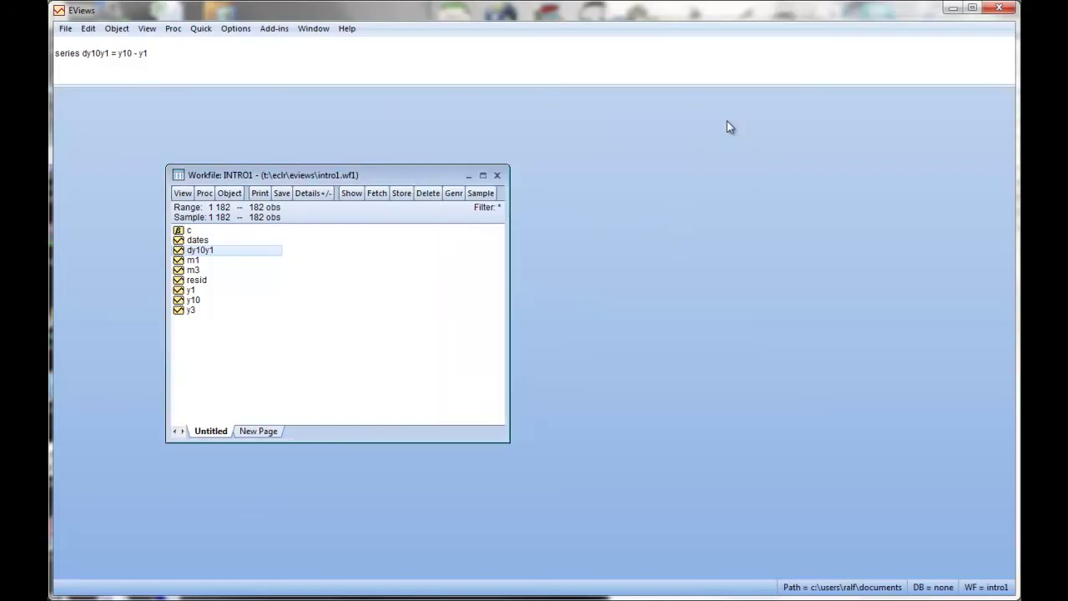
Edit the previous command into series dy1m1 = y1 - m1 and run it
{"action": "left_click", "coordinate": [219, 64]}
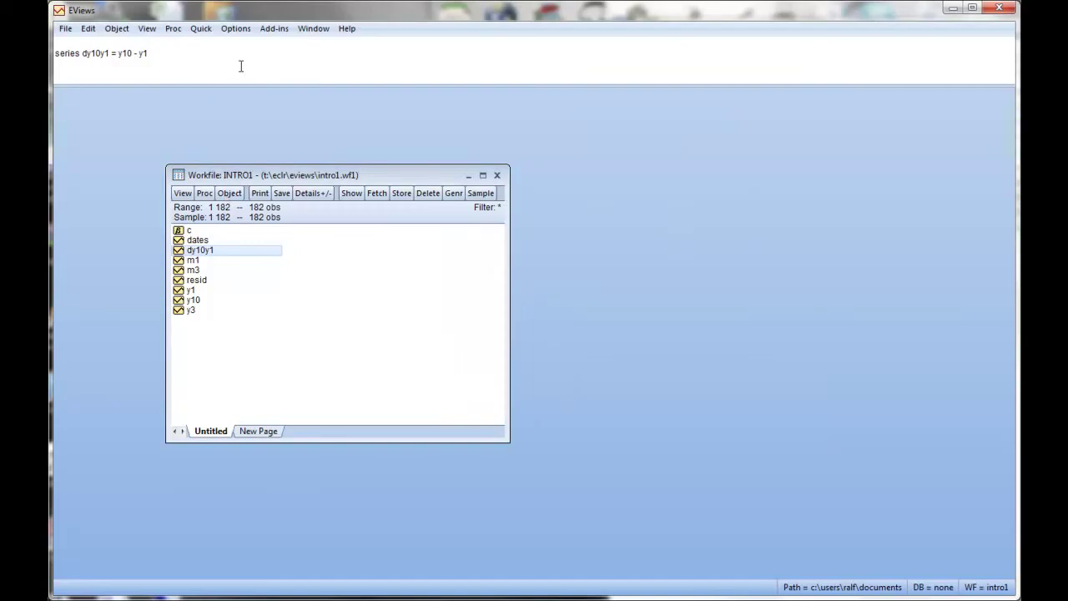
{"action": "left_click", "coordinate": [78, 55]}
{"action": "left_click", "coordinate": [91, 56]}
{"action": "key", "text": "Delete"}
{"action": "key", "text": "Delete"}
{"action": "type", "text": "m"}
{"action": "key", "text": "Delete"}
{"action": "type", "text": "m"}
{"action": "key", "text": "Return"}
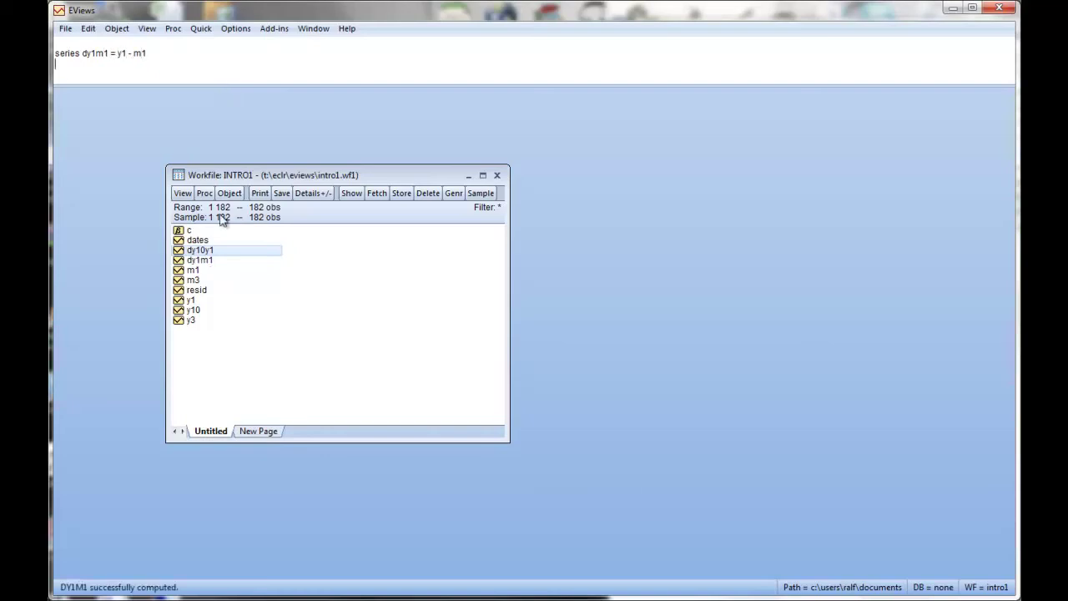
Open dy1m1, plot it as a line graph with default settings, then close it
{"action": "double_click", "coordinate": [200, 260]}
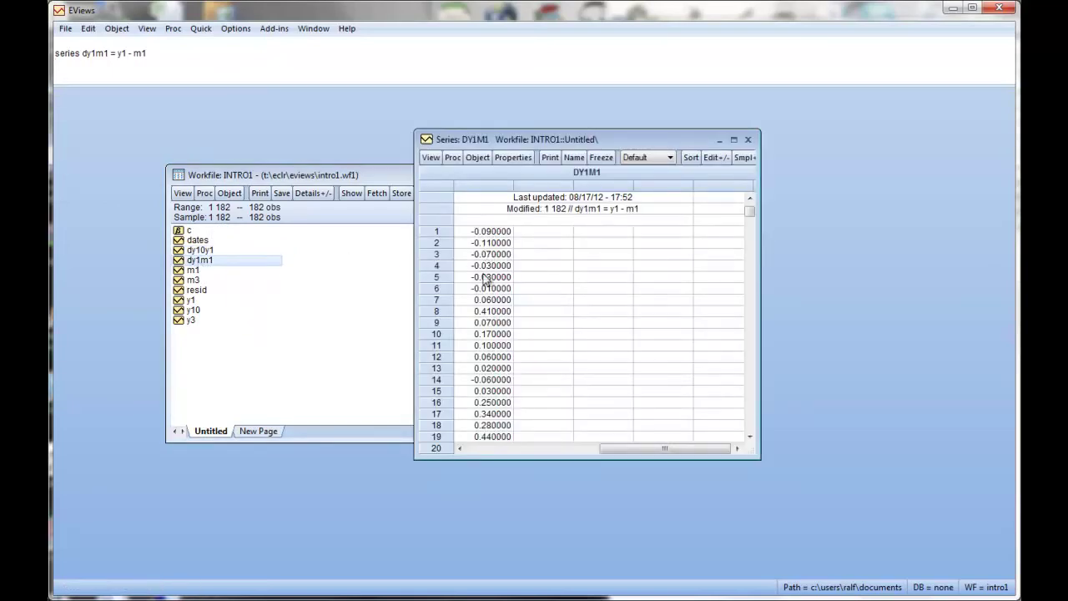
{"action": "scroll", "coordinate": [488, 260], "scroll_direction": "down", "scroll_amount": 3}
{"action": "scroll", "coordinate": [495, 333], "scroll_direction": "down", "scroll_amount": 8}
{"action": "scroll", "coordinate": [495, 392], "scroll_direction": "down", "scroll_amount": 9}
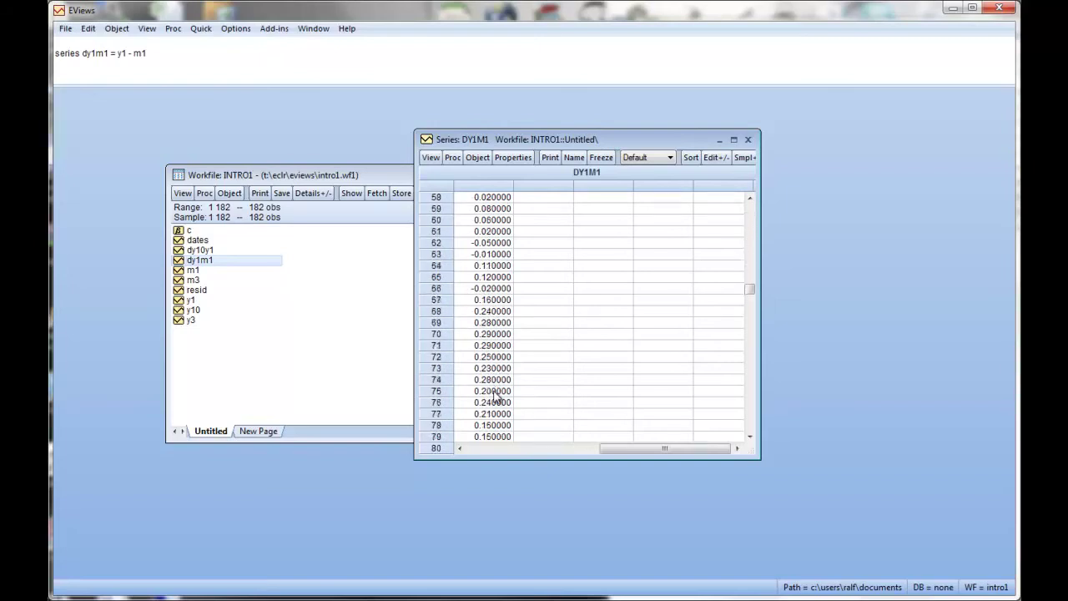
{"action": "scroll", "coordinate": [494, 394], "scroll_direction": "up", "scroll_amount": 20}
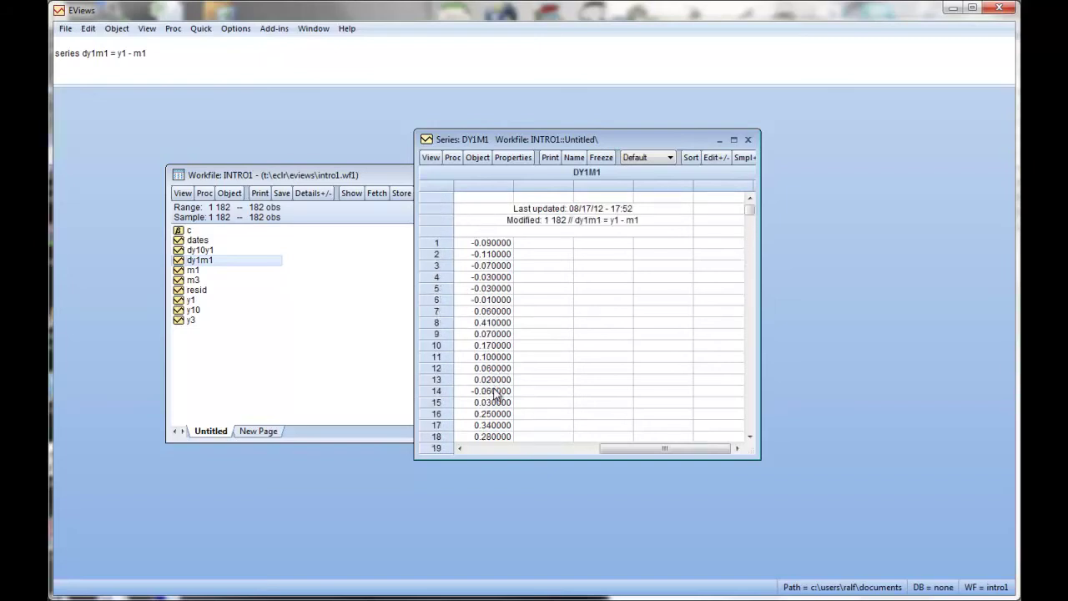
{"action": "left_click", "coordinate": [432, 160]}
{"action": "left_click", "coordinate": [454, 190]}
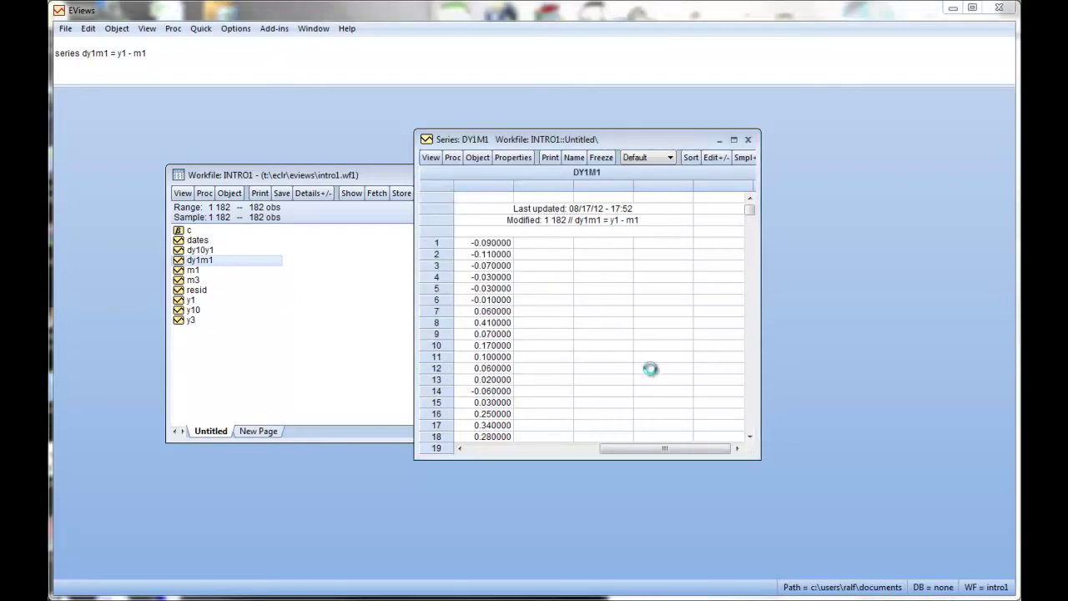
{"action": "left_click", "coordinate": [704, 427]}
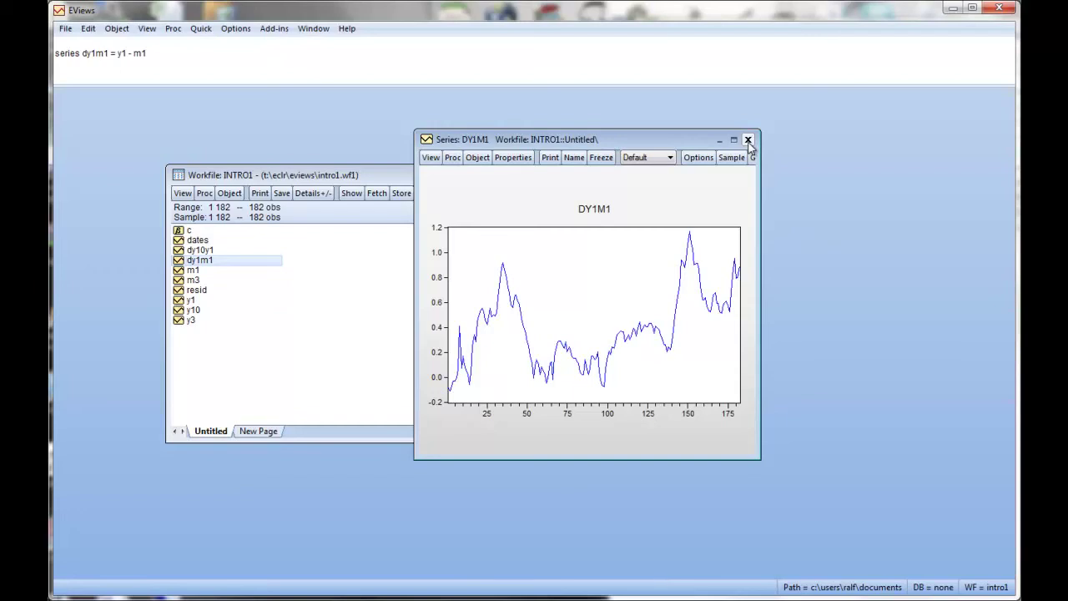
{"action": "left_click", "coordinate": [748, 140]}
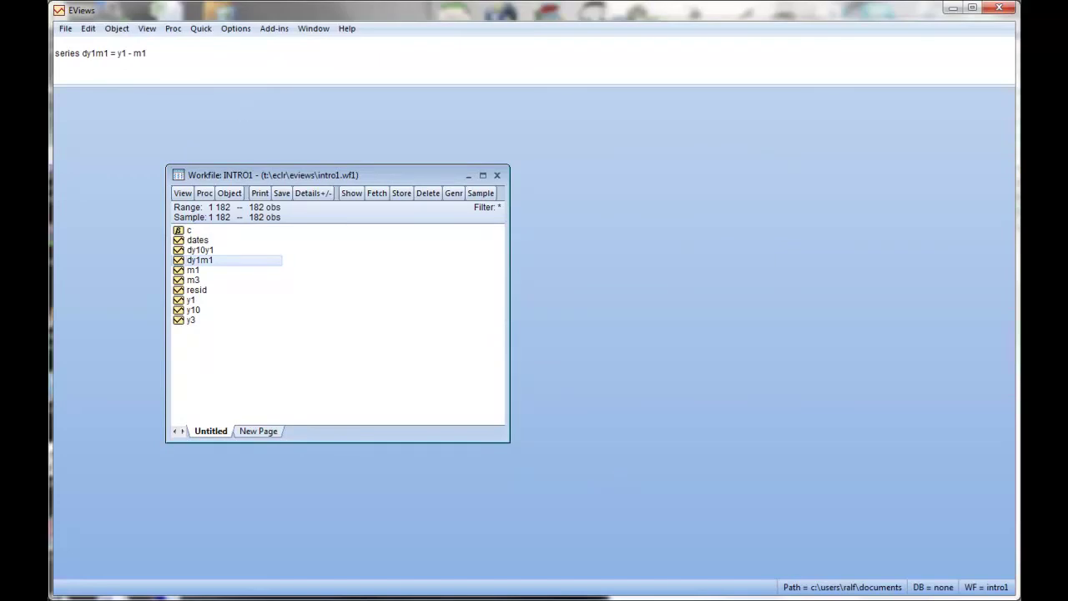
{"action": "key", "text": "alt+Tab"}
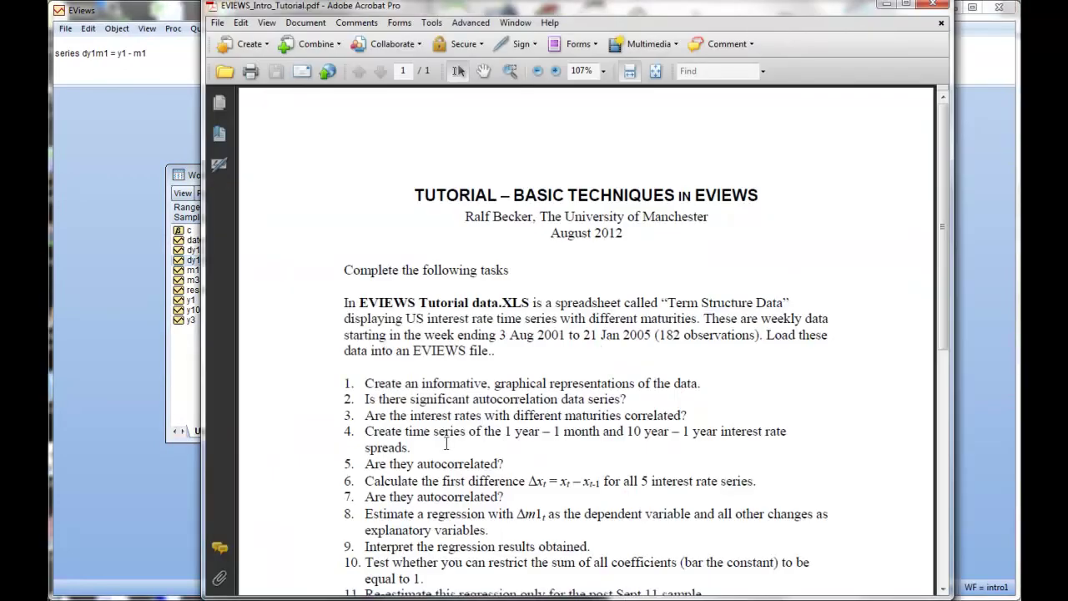
{"action": "scroll", "coordinate": [445, 445], "scroll_direction": "down", "scroll_amount": 2}
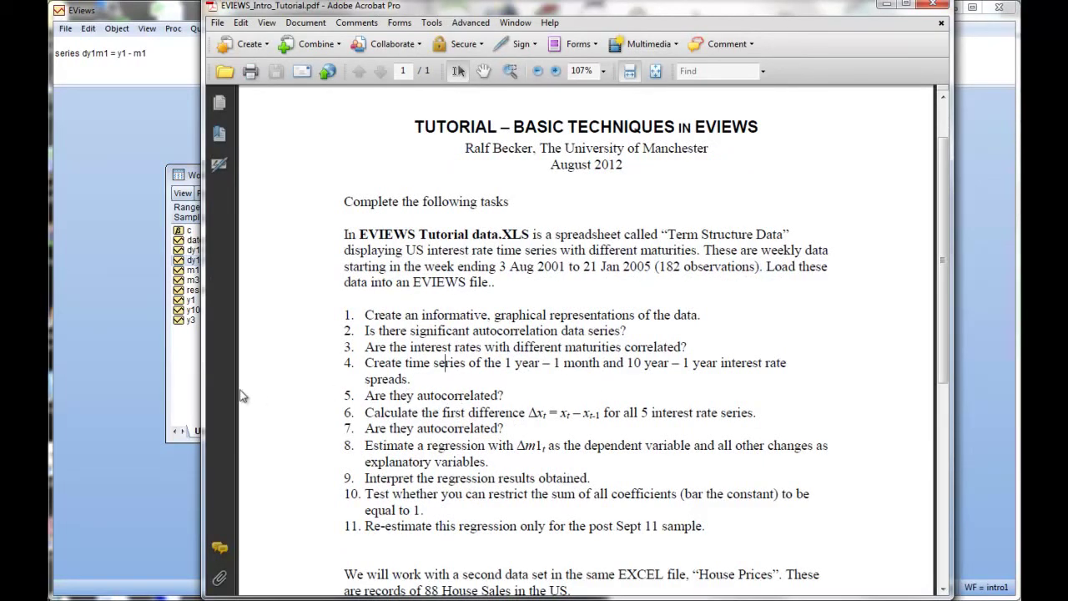
{"action": "left_click", "coordinate": [188, 416]}
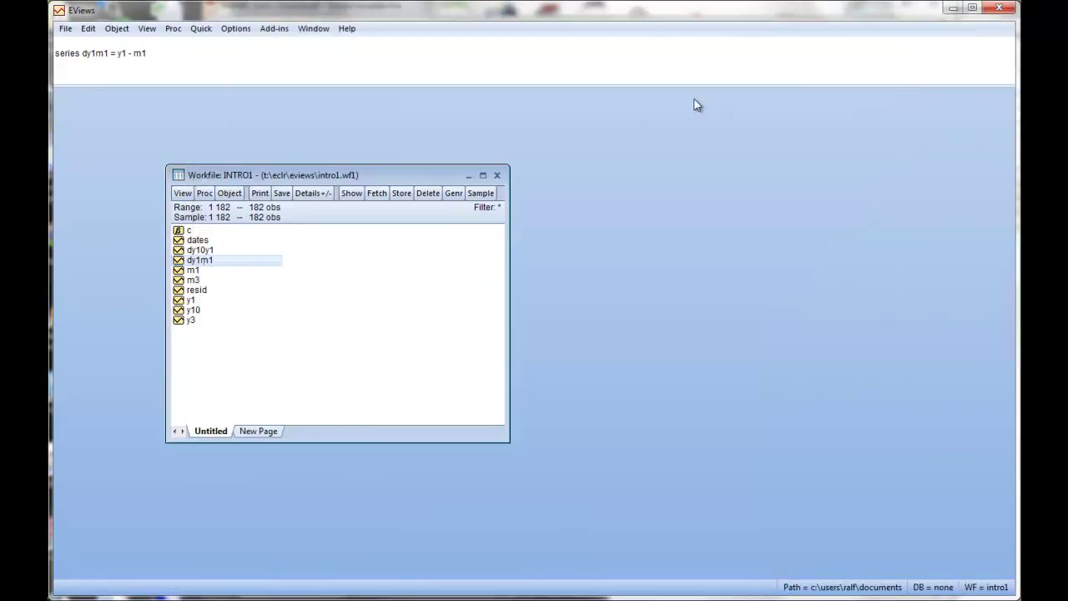
View the 36-lag correlogram of dy1m1, enlarging the window to read all lags, then close it
{"action": "double_click", "coordinate": [204, 260]}
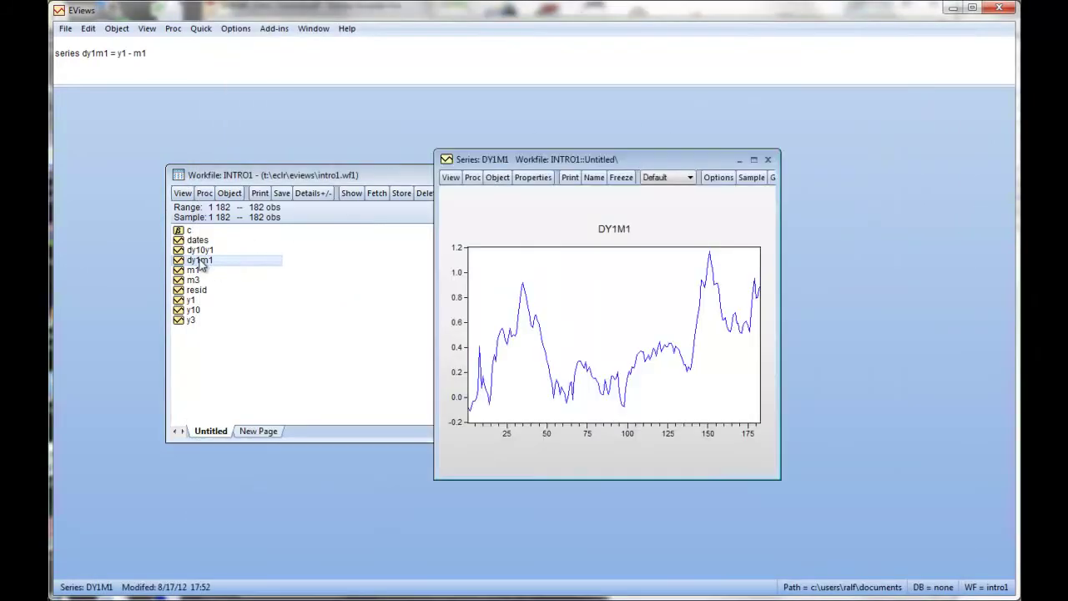
{"action": "left_click", "coordinate": [450, 177]}
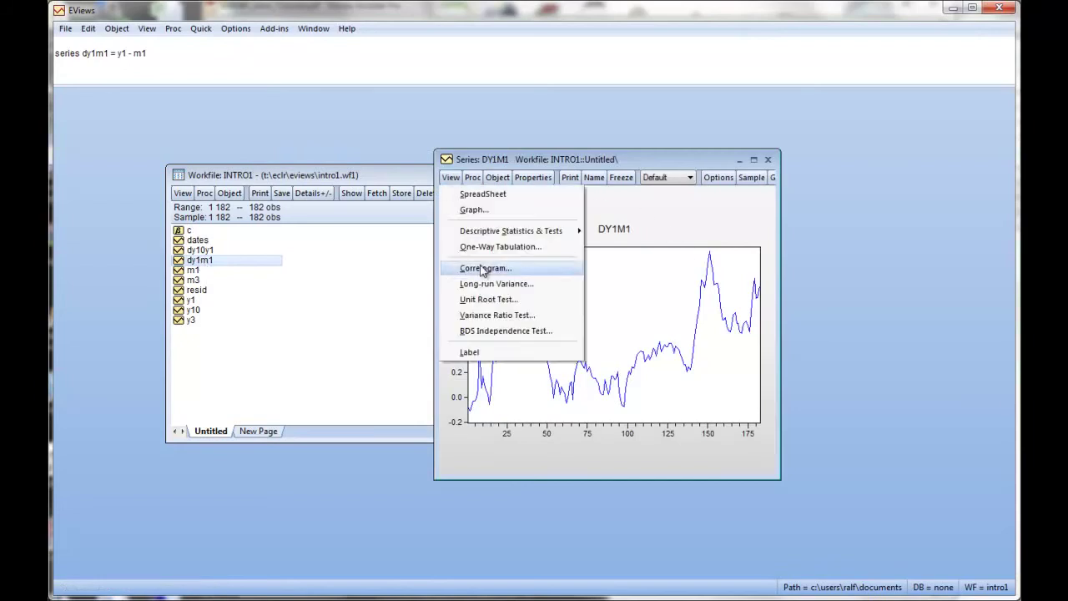
{"action": "left_click", "coordinate": [482, 268]}
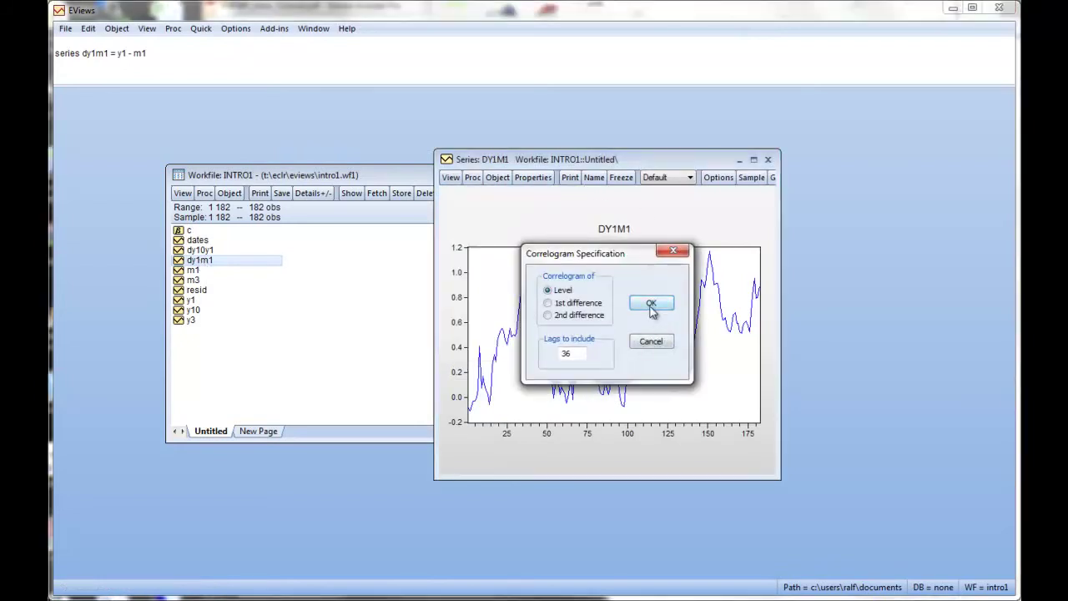
{"action": "left_click", "coordinate": [646, 303]}
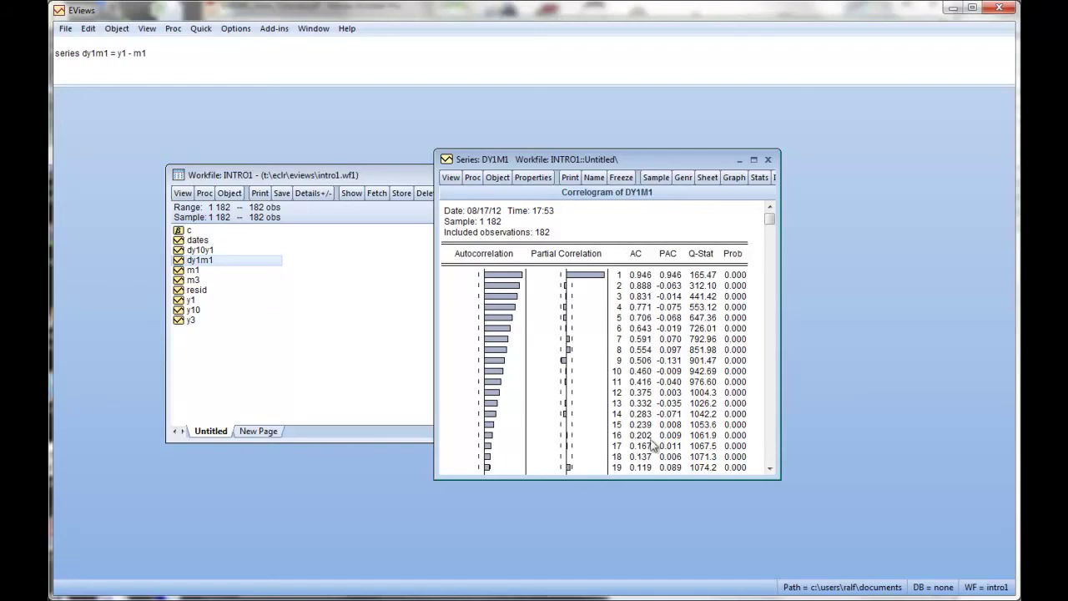
{"action": "left_click_drag", "start_coordinate": [653, 480], "coordinate": [662, 543]}
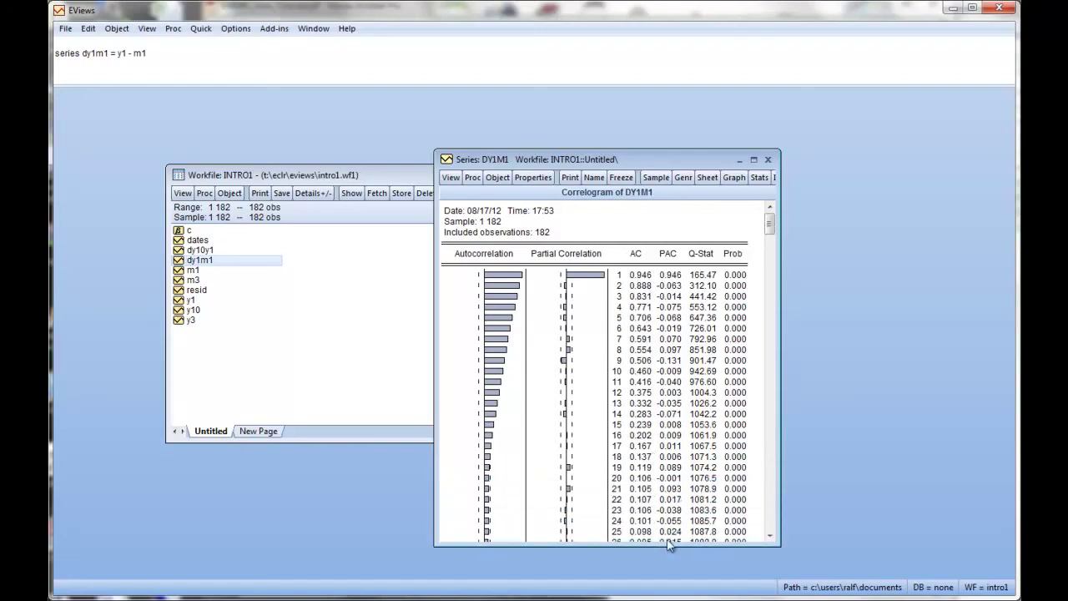
{"action": "left_click", "coordinate": [771, 537]}
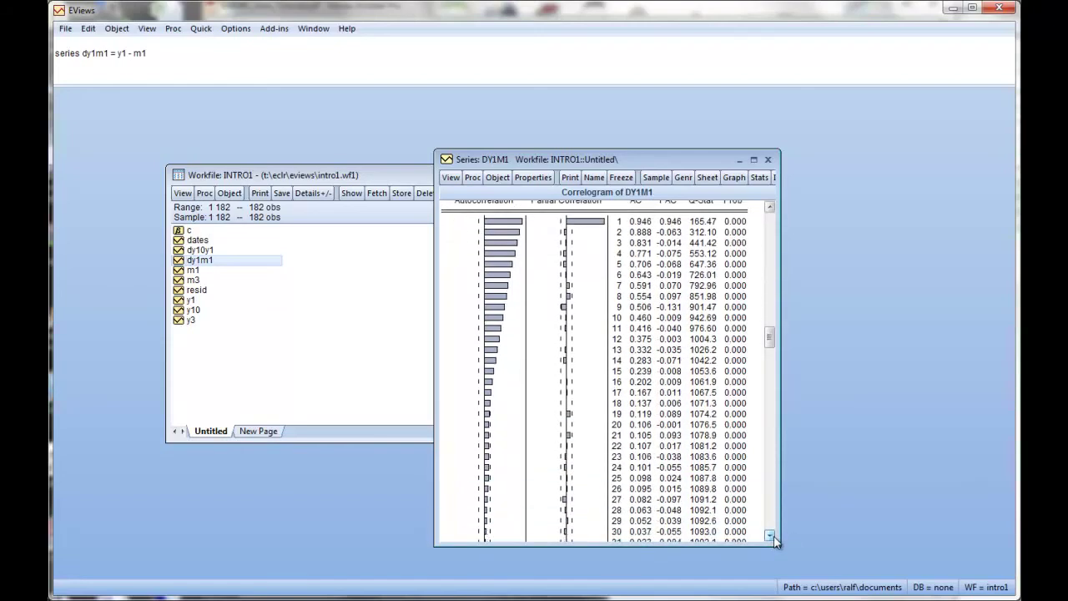
{"action": "left_click", "coordinate": [770, 537]}
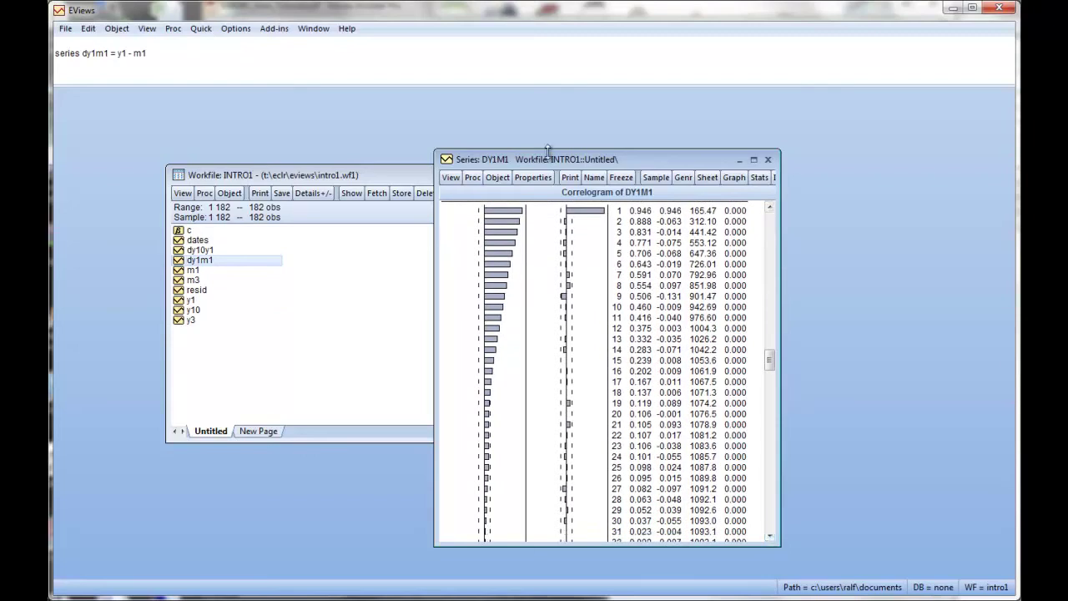
{"action": "left_click_drag", "start_coordinate": [548, 151], "coordinate": [546, 102]}
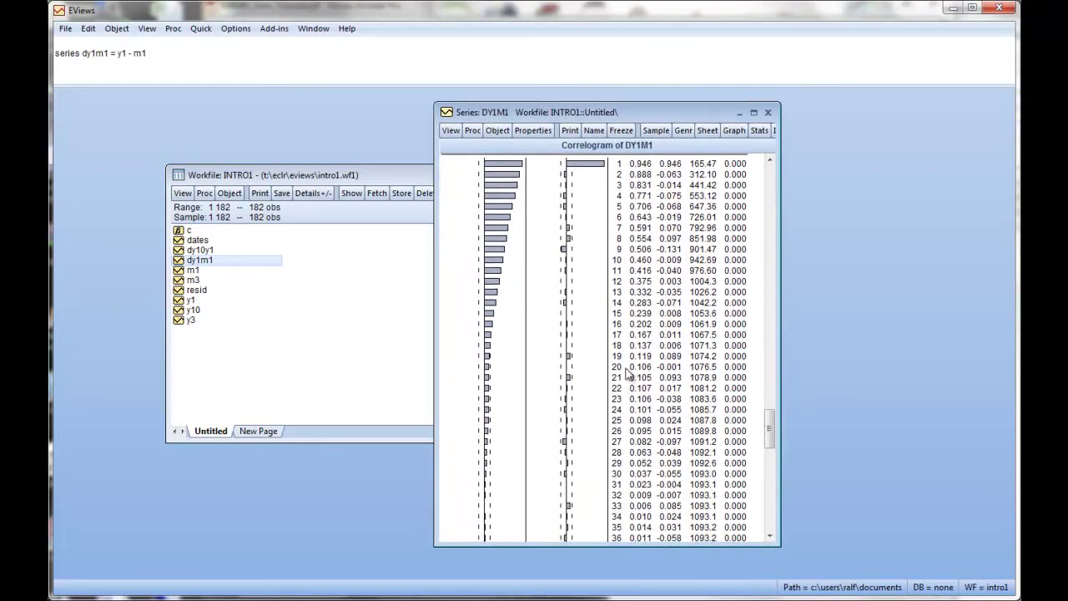
{"action": "left_click", "coordinate": [639, 475]}
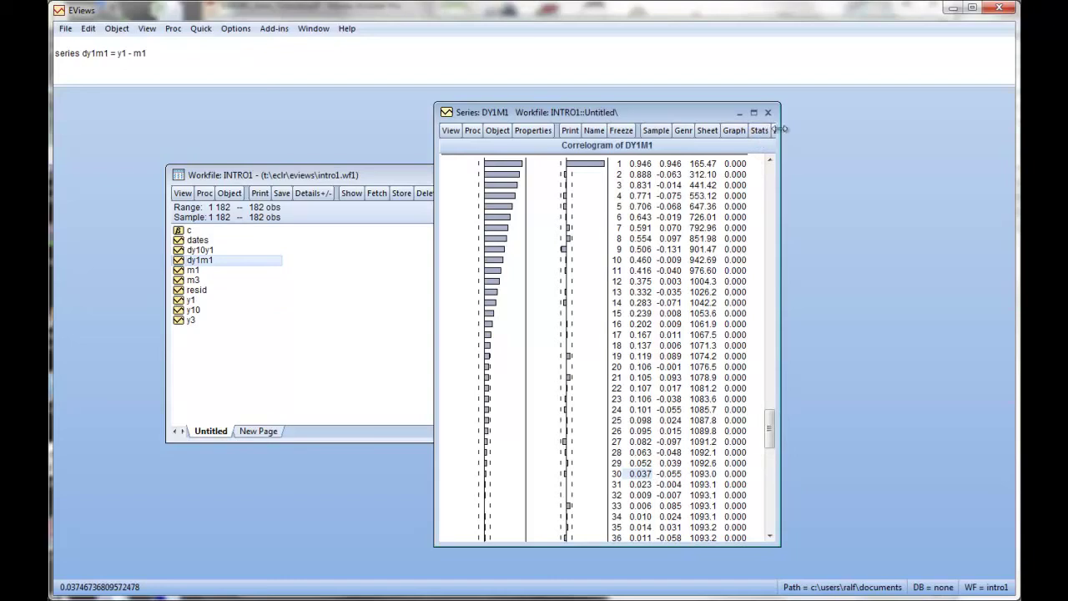
{"action": "left_click_drag", "start_coordinate": [779, 131], "coordinate": [860, 130]}
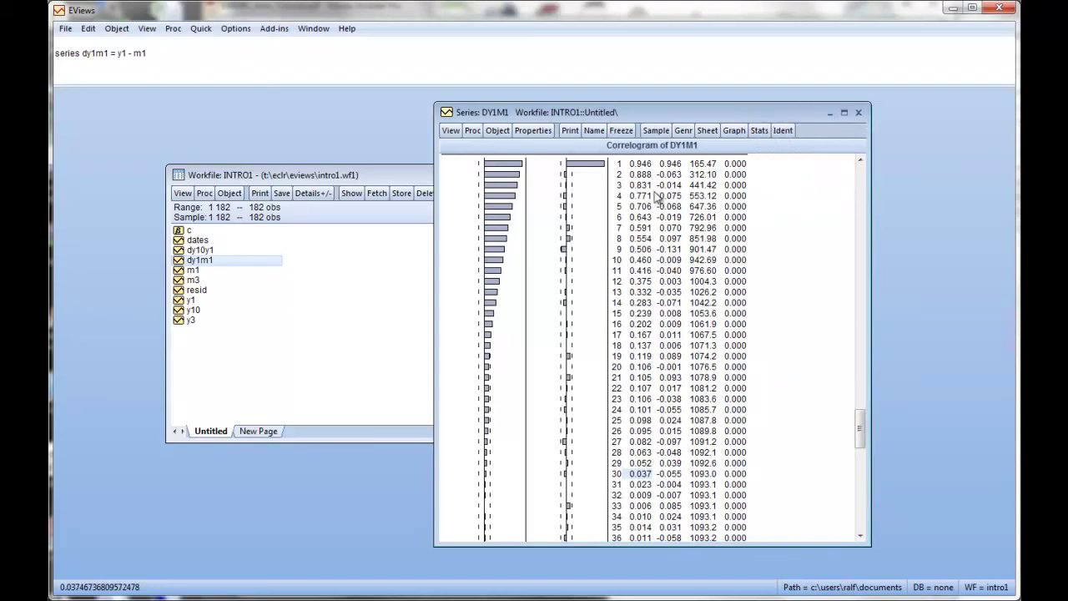
{"action": "left_click", "coordinate": [857, 112]}
Display the correlogram of dy10y1 with the default settings
{"action": "double_click", "coordinate": [209, 251]}
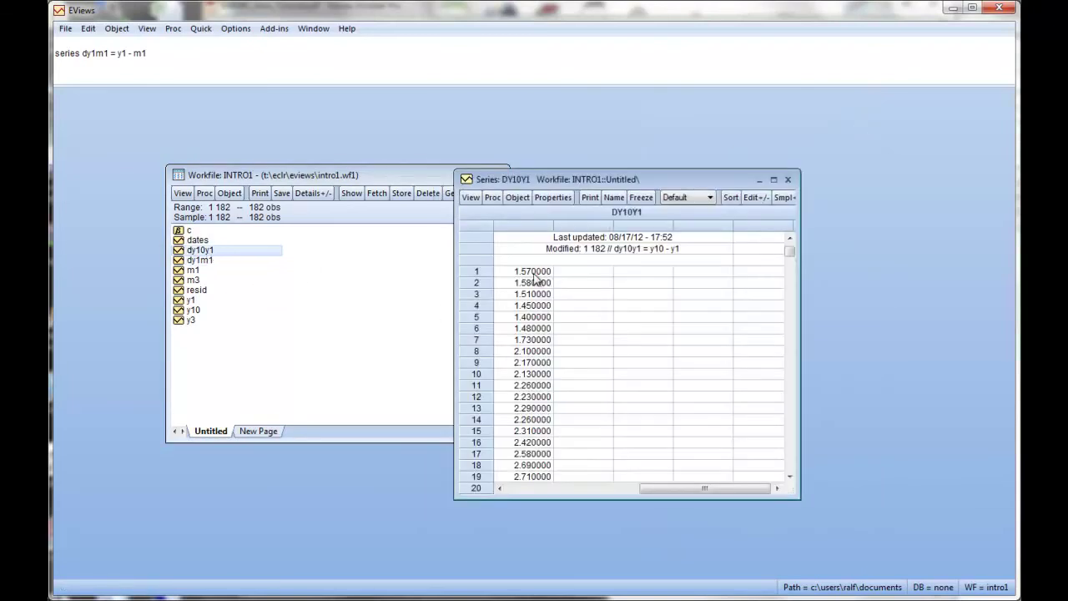
{"action": "left_click", "coordinate": [470, 197]}
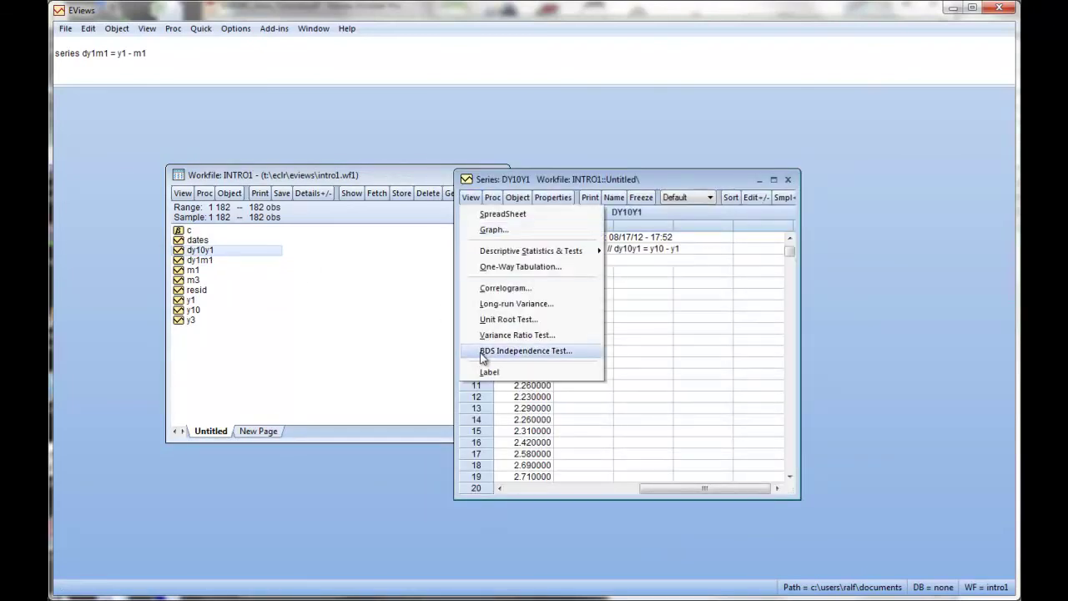
{"action": "left_click", "coordinate": [503, 287]}
{"action": "left_click", "coordinate": [663, 323]}
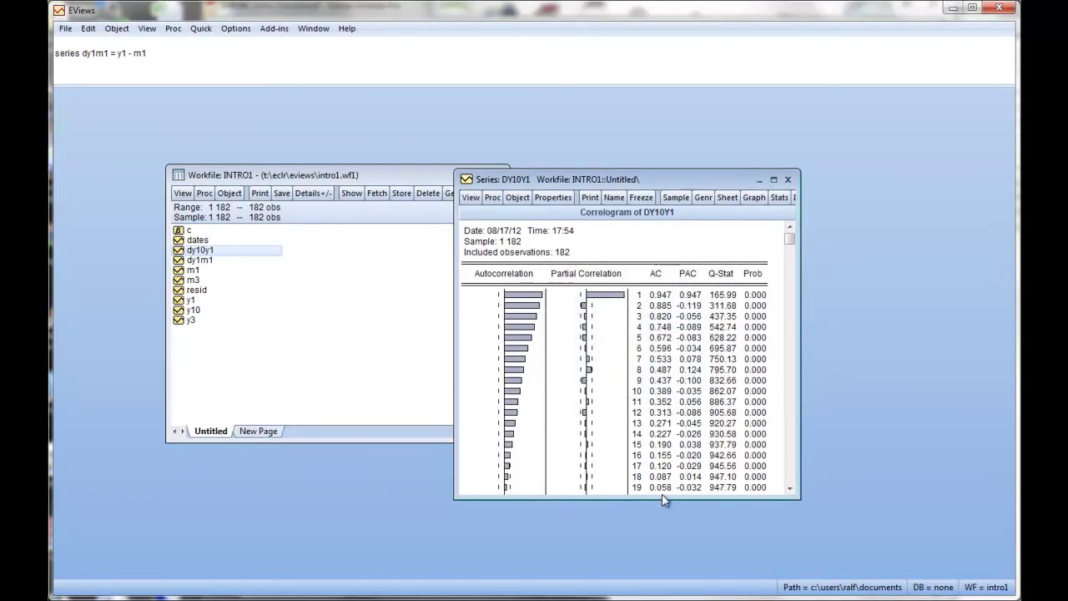
{"action": "left_click", "coordinate": [787, 180]}
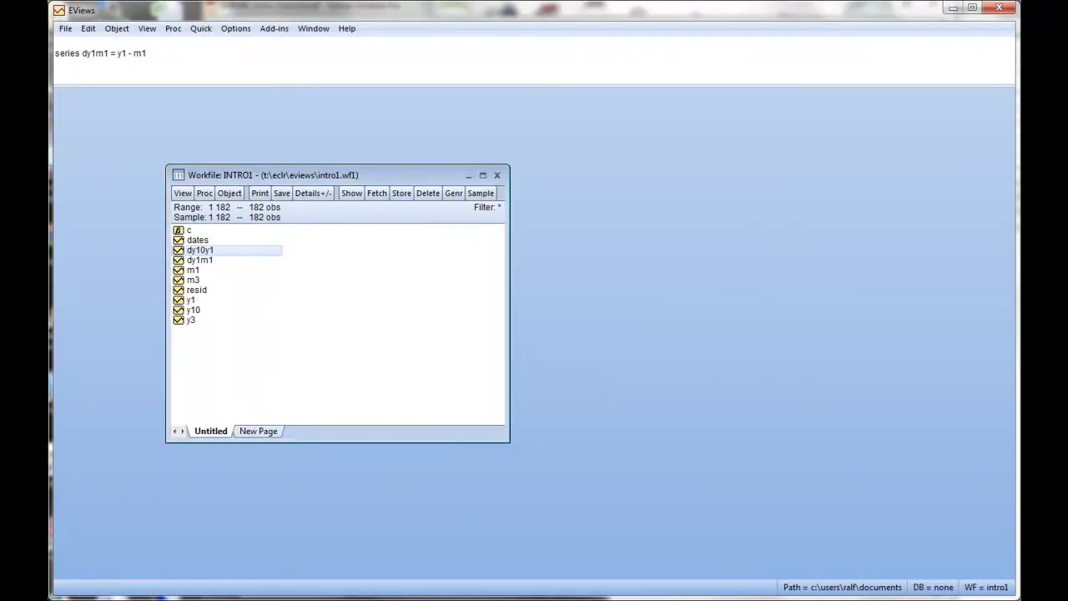
{"action": "key", "text": "alt+Tab"}
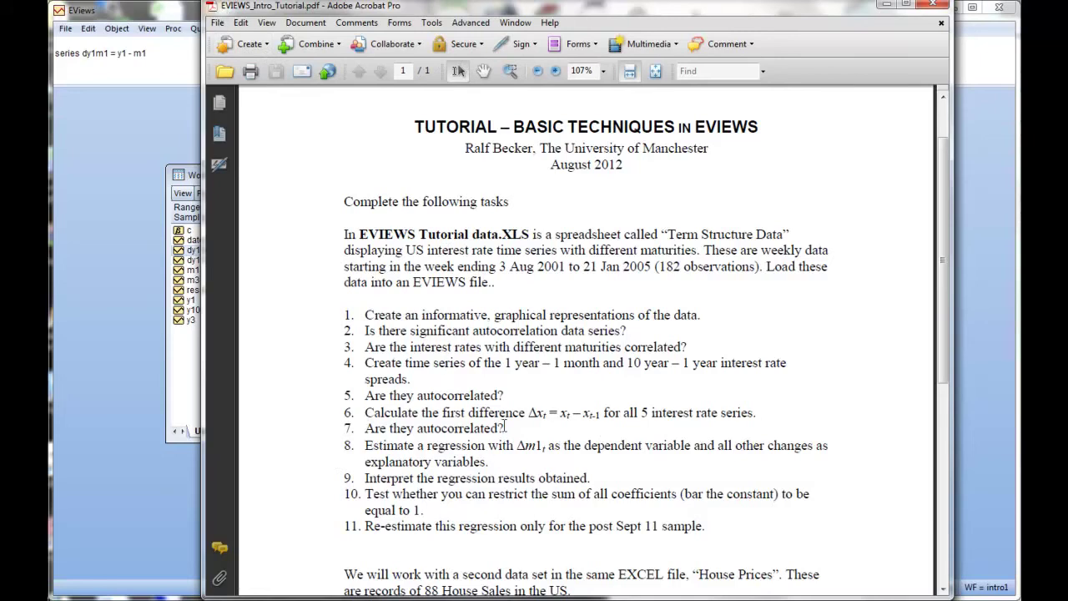
{"action": "left_click_drag", "start_coordinate": [512, 444], "coordinate": [368, 427]}
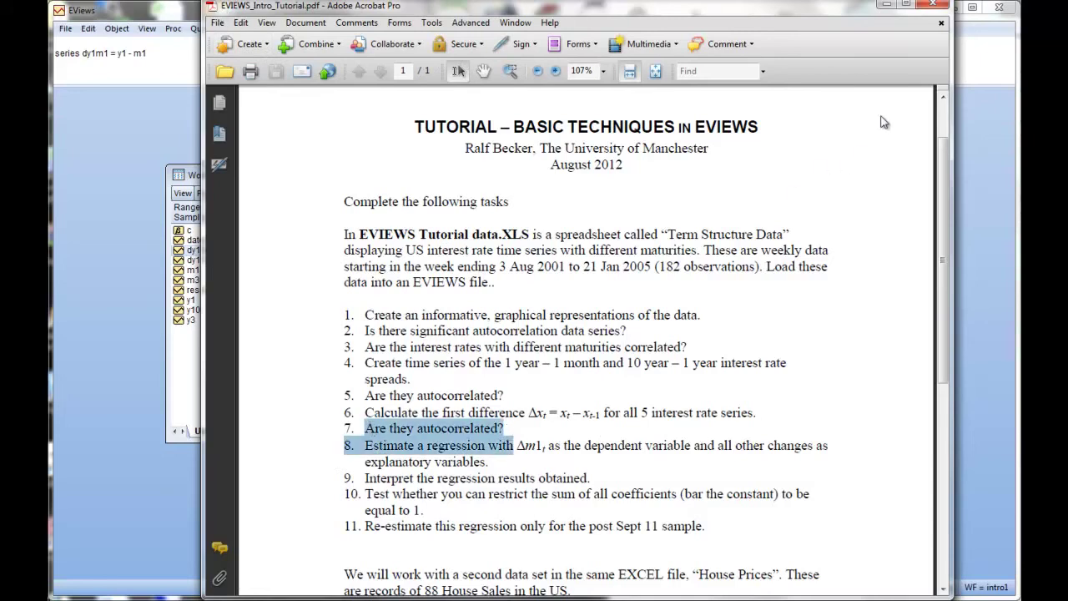
Enter series dm1 = m1 - m1(-1) in the command window to compute the first difference
{"action": "left_click", "coordinate": [886, 5]}
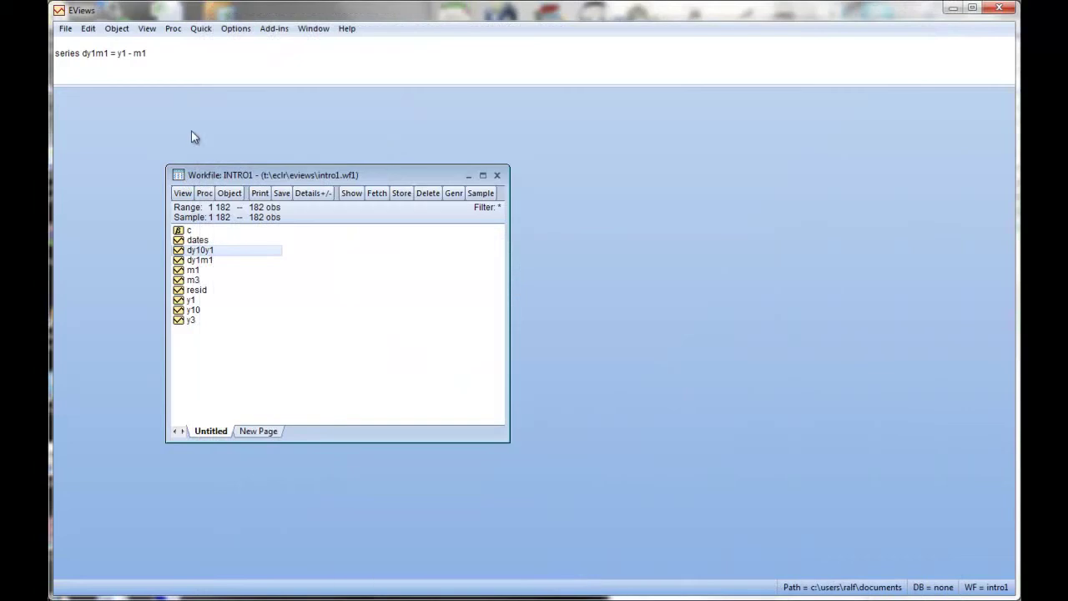
{"action": "left_click", "coordinate": [179, 57]}
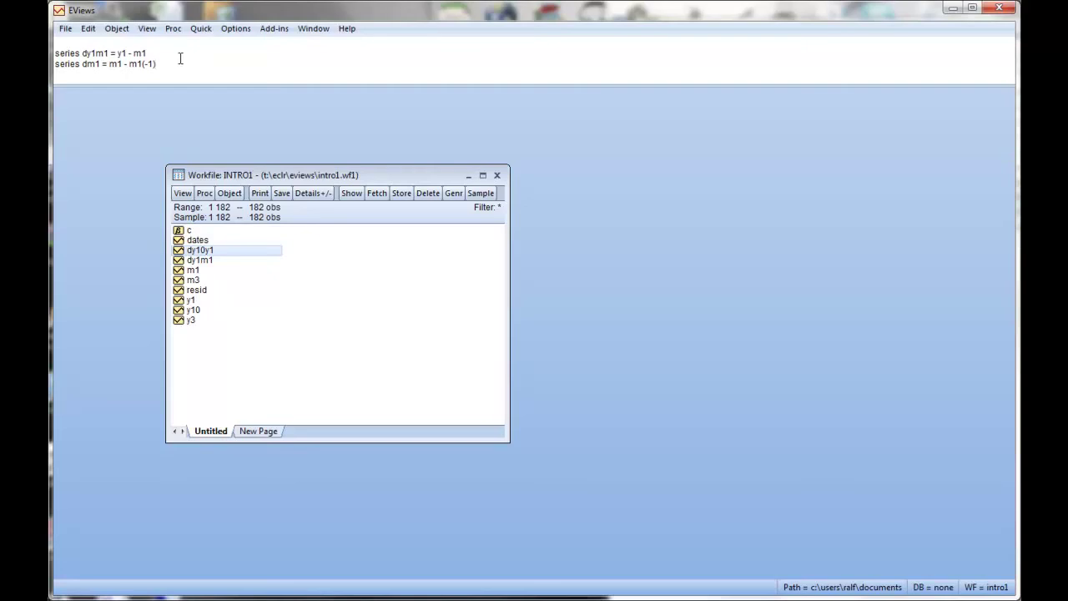
{"action": "key", "text": "Return"}
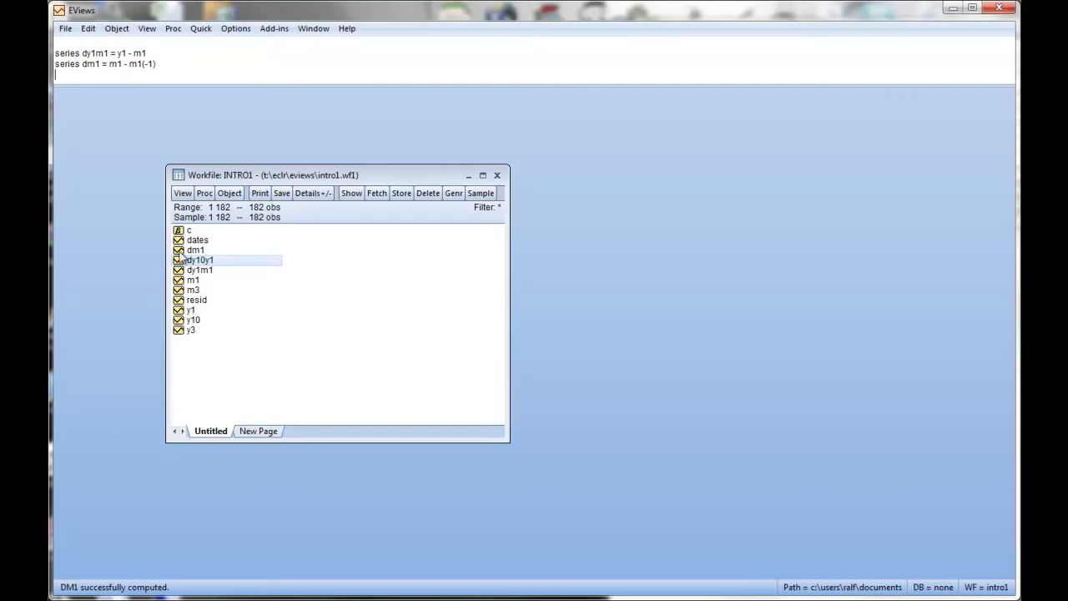
Display dm1 as a line graph with the default graph settings
{"action": "double_click", "coordinate": [193, 251]}
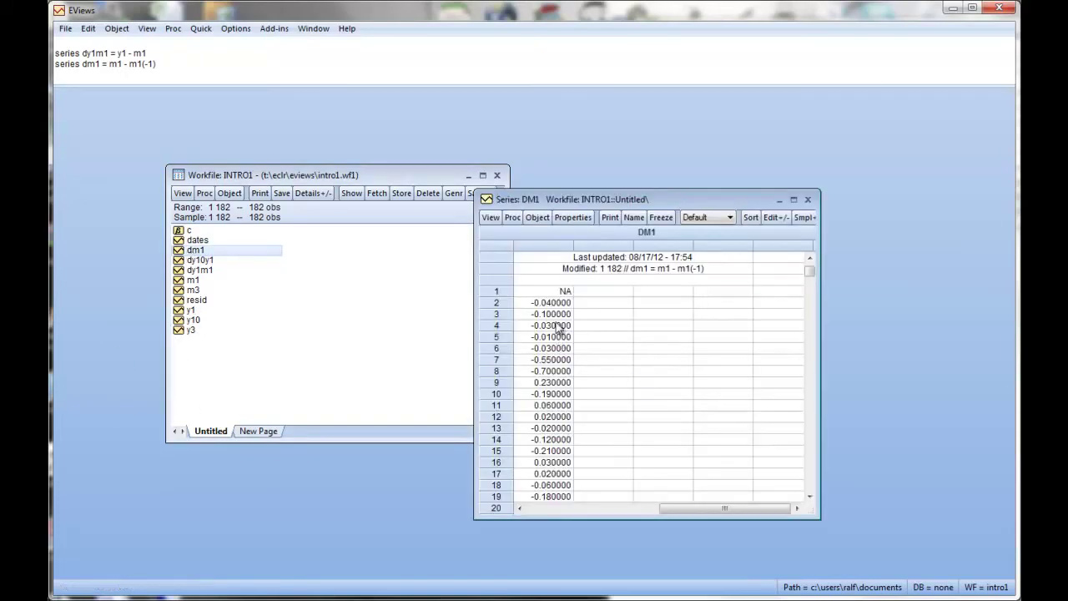
{"action": "scroll", "coordinate": [559, 406], "scroll_direction": "down", "scroll_amount": 2}
{"action": "scroll", "coordinate": [561, 405], "scroll_direction": "up", "scroll_amount": 3}
{"action": "left_click", "coordinate": [492, 219]}
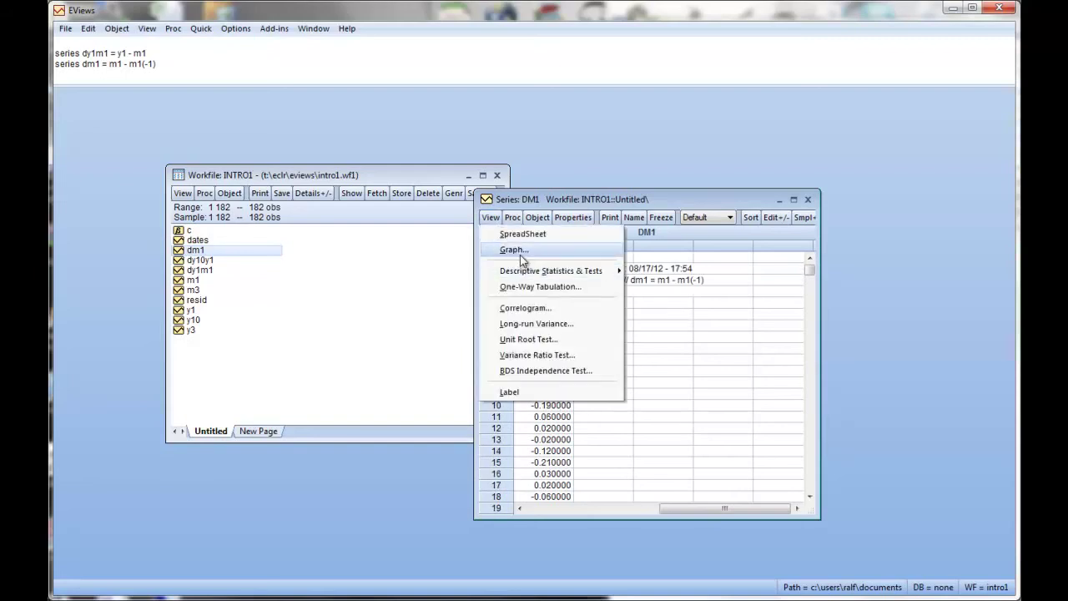
{"action": "left_click", "coordinate": [588, 252]}
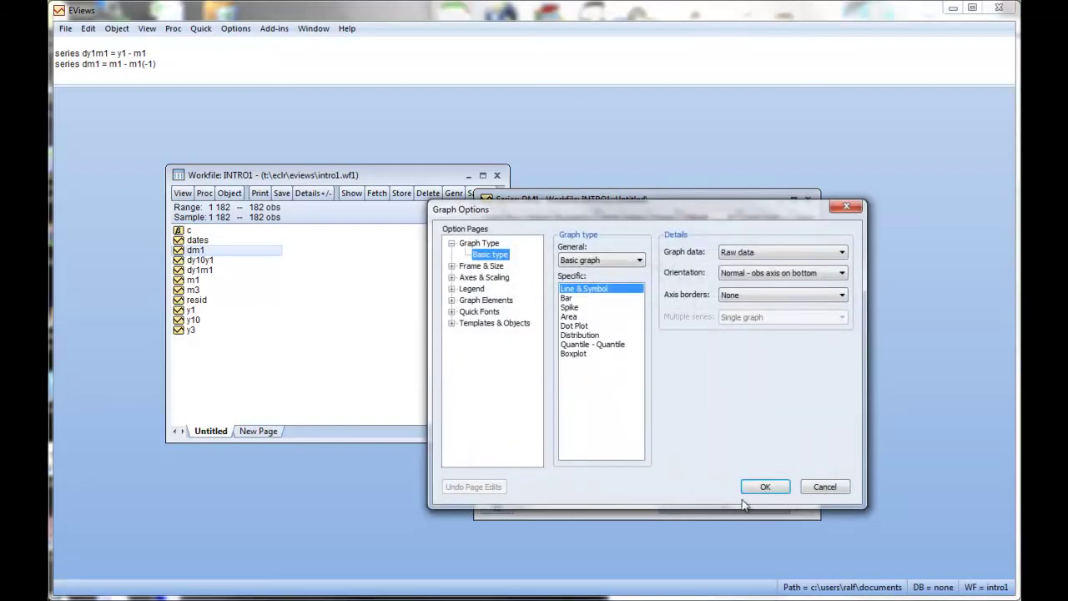
{"action": "left_click", "coordinate": [756, 482]}
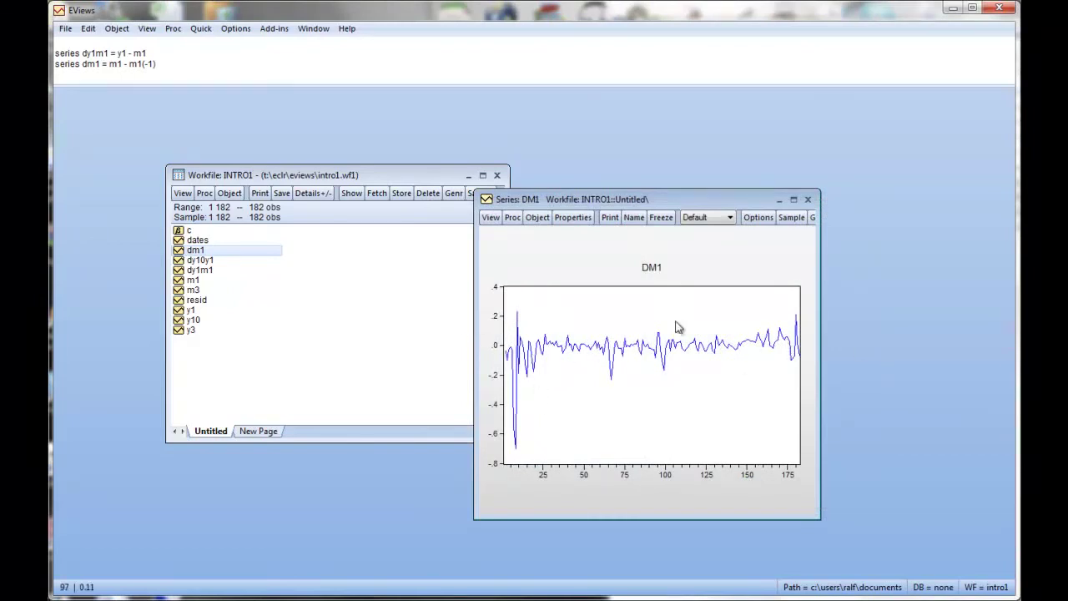
Edit the dm1 command into series dm3 = m3 - m3(-1) and run it
{"action": "left_click", "coordinate": [807, 201]}
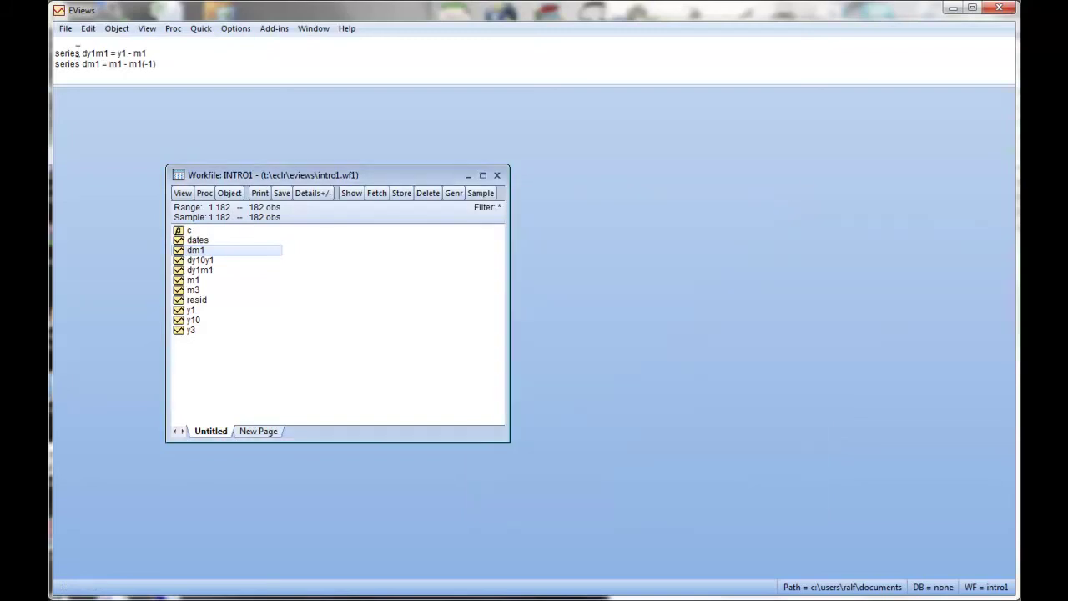
{"action": "left_click", "coordinate": [100, 64]}
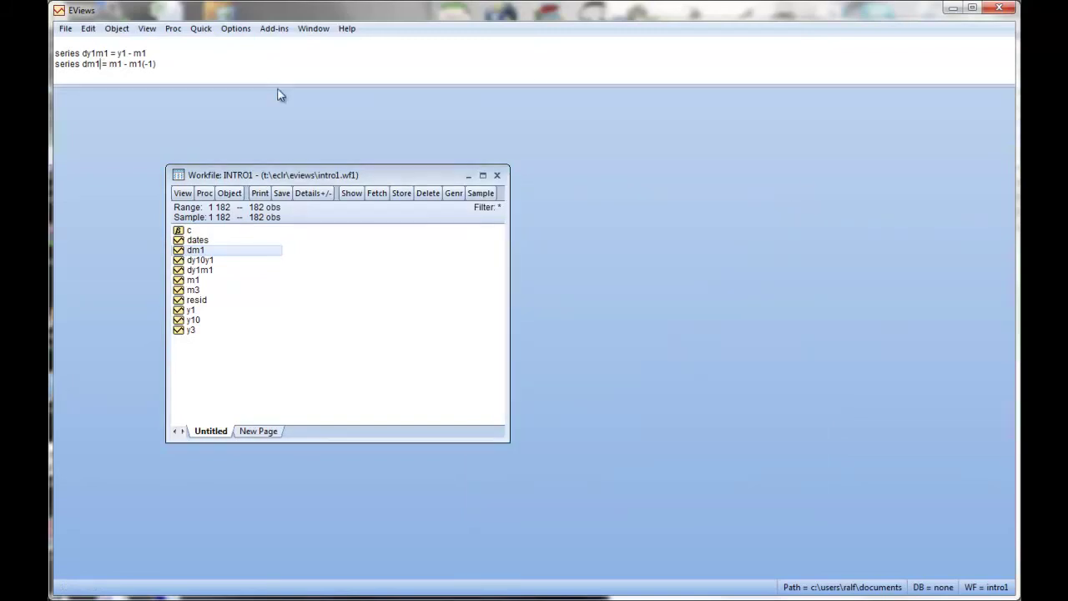
{"action": "key", "text": "BackSpace"}
{"action": "type", "text": "3"}
{"action": "key", "text": "BackSpace"}
{"action": "type", "text": "3"}
{"action": "key", "text": "Right"}
{"action": "key", "text": "Right"}
{"action": "key", "text": "Right"}
{"action": "key", "text": "Right"}
{"action": "key", "text": "Right"}
{"action": "key", "text": "BackSpace"}
{"action": "type", "text": "3"}
{"action": "key", "text": "Return"}
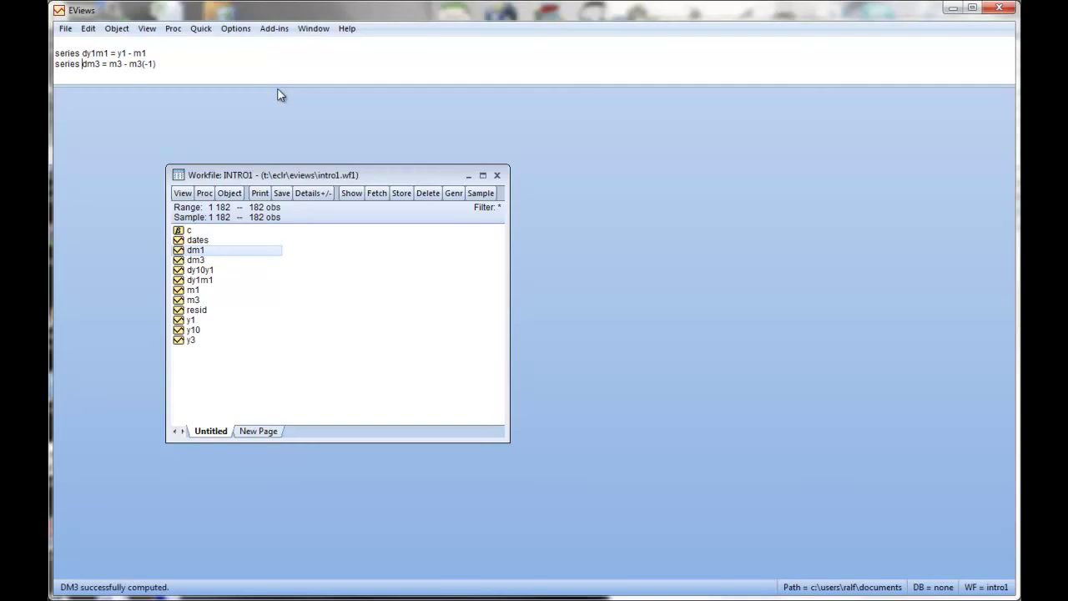
Create series dy1 = y1 - y1(-1) by editing the command line
{"action": "key", "text": "Delete"}
{"action": "key", "text": "Delete"}
{"action": "type", "text": "y1"}
{"action": "key", "text": "Delete"}
{"action": "key", "text": "Delete"}
{"action": "key", "text": "Delete"}
{"action": "type", "text": "y1"}
{"action": "key", "text": "Right"}
{"action": "key", "text": "Right"}
{"action": "key", "text": "Delete"}
{"action": "key", "text": "Delete"}
{"action": "type", "text": "y1"}
{"action": "key", "text": "Return"}
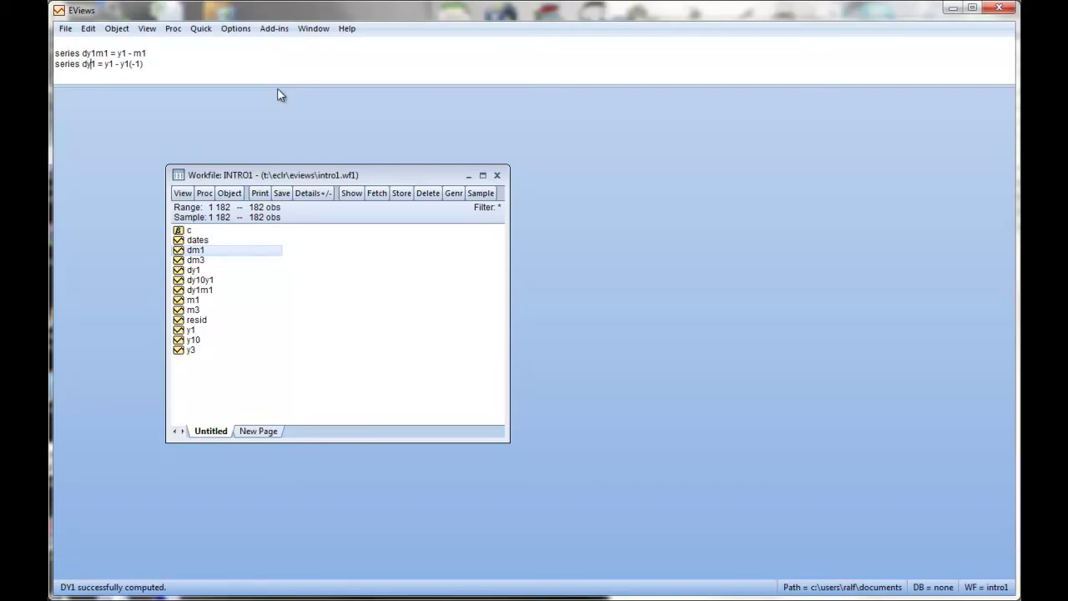
Create series dy3 = y3 - y3(-1) by editing the command line
{"action": "key", "text": "Delete"}
{"action": "type", "text": "3"}
{"action": "key", "text": "Right"}
{"action": "key", "text": "Right"}
{"action": "key", "text": "Delete"}
{"action": "type", "text": "3"}
{"action": "key", "text": "Right"}
{"action": "key", "text": "Right"}
{"action": "key", "text": "Right"}
{"action": "key", "text": "Right"}
{"action": "key", "text": "Delete"}
{"action": "type", "text": "3"}
{"action": "key", "text": "Return"}
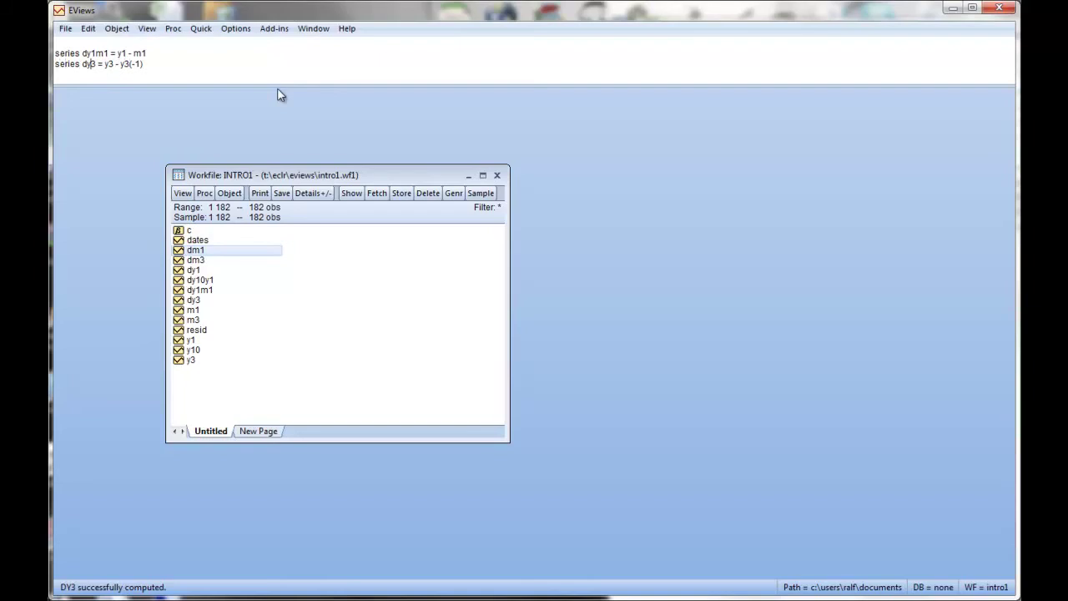
Create series dy10 = y10 - y10(-1) by editing the command line
{"action": "key", "text": "Delete"}
{"action": "type", "text": "10"}
{"action": "key", "text": "Delete"}
{"action": "key", "text": "Delete"}
{"action": "type", "text": "y10"}
{"action": "key", "text": "Right"}
{"action": "key", "text": "Right"}
{"action": "key", "text": "Delete"}
{"action": "key", "text": "Delete"}
{"action": "type", "text": "y10"}
{"action": "key", "text": "Return"}
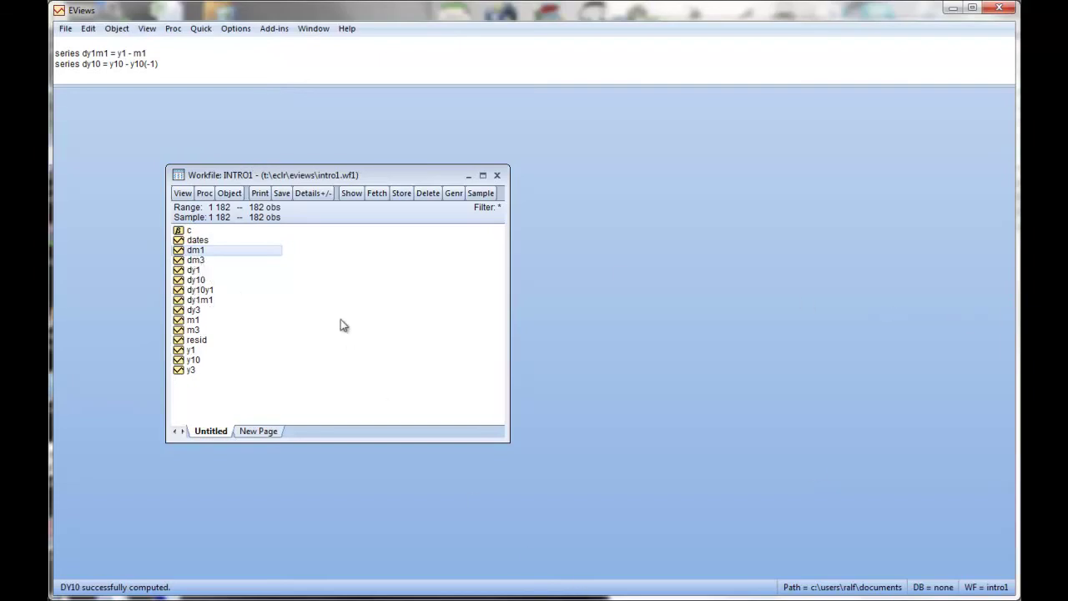
View the dm1 correlogram, read its lag-1 autocorrelation, and close it
{"action": "double_click", "coordinate": [194, 251]}
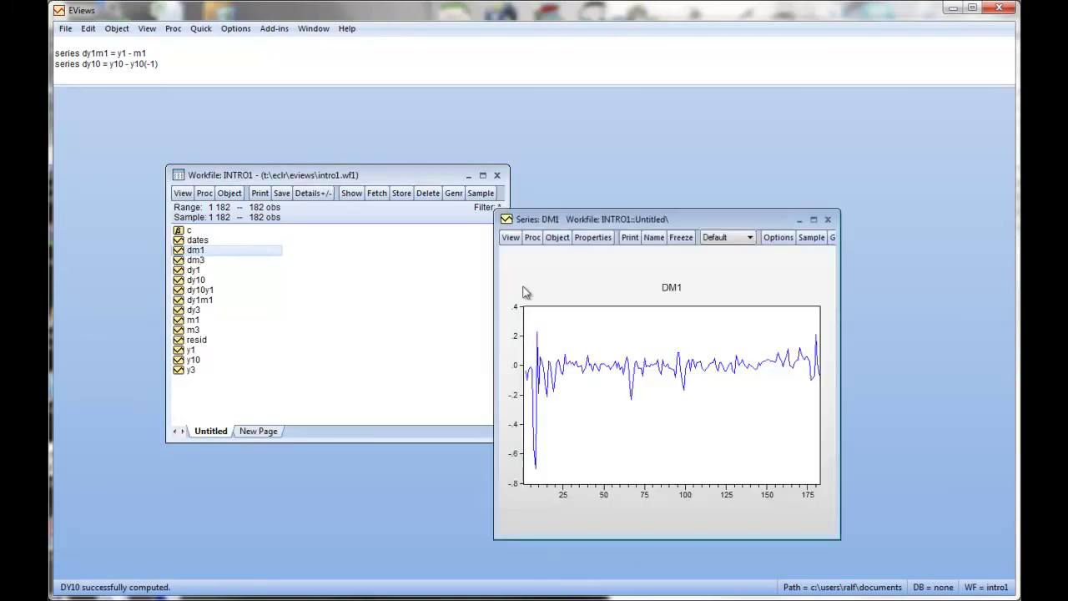
{"action": "left_click", "coordinate": [510, 237]}
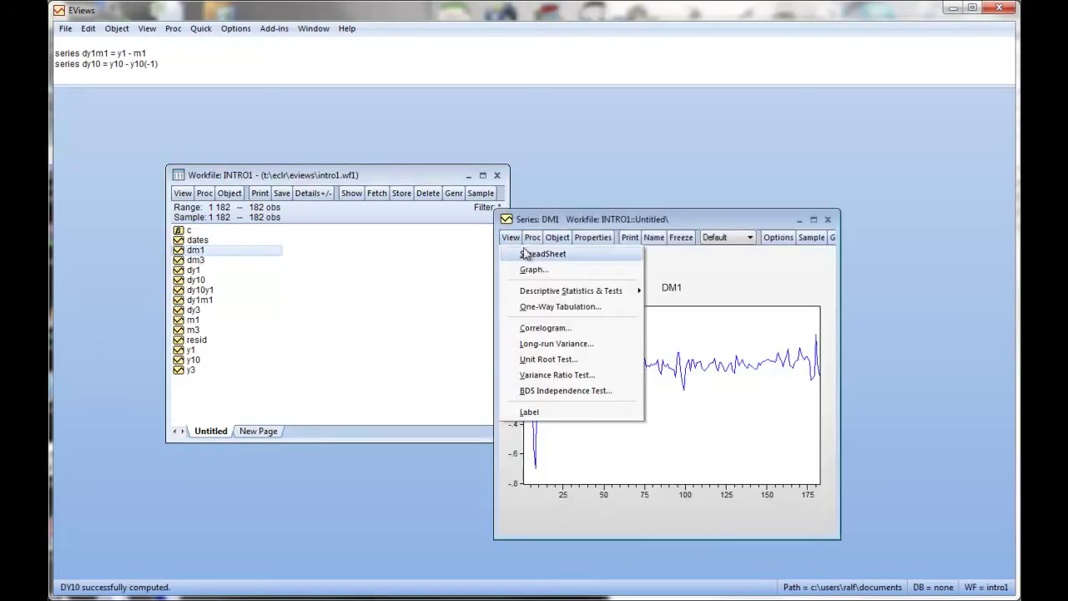
{"action": "left_click", "coordinate": [527, 328]}
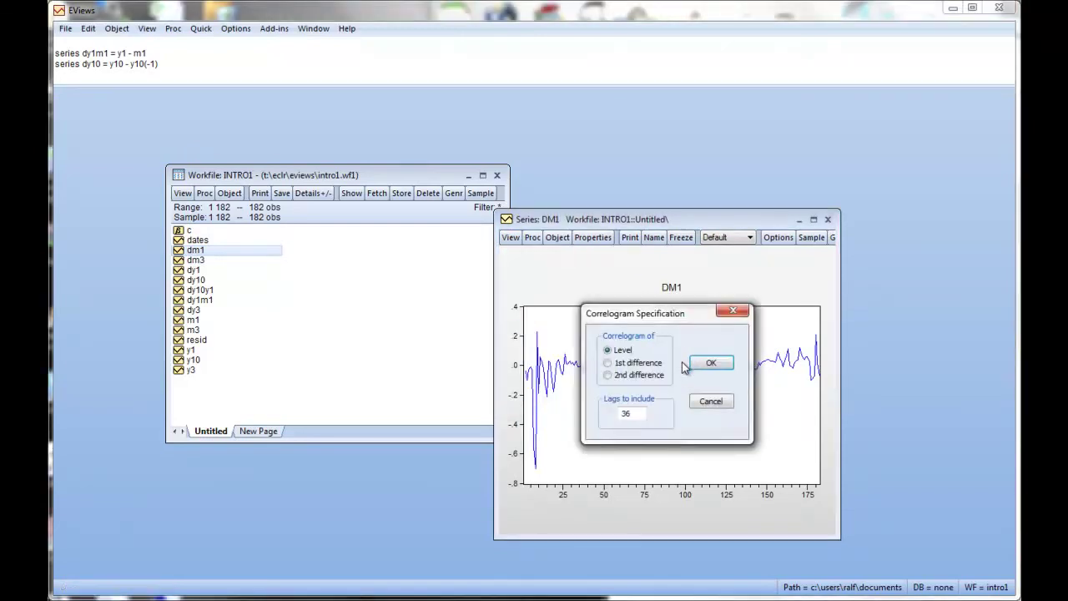
{"action": "left_click", "coordinate": [707, 367]}
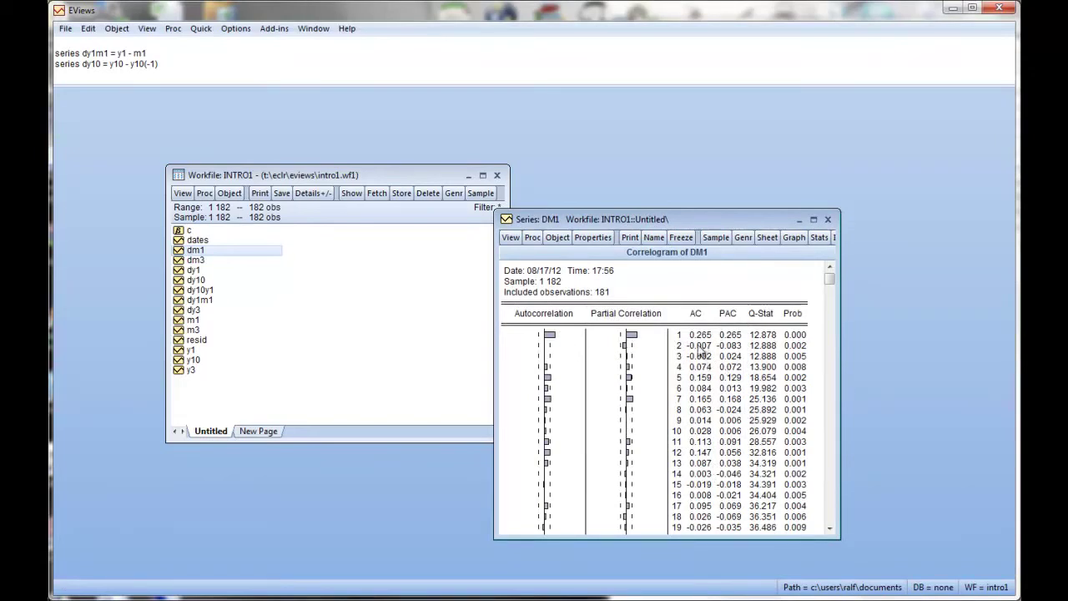
{"action": "left_click", "coordinate": [703, 336]}
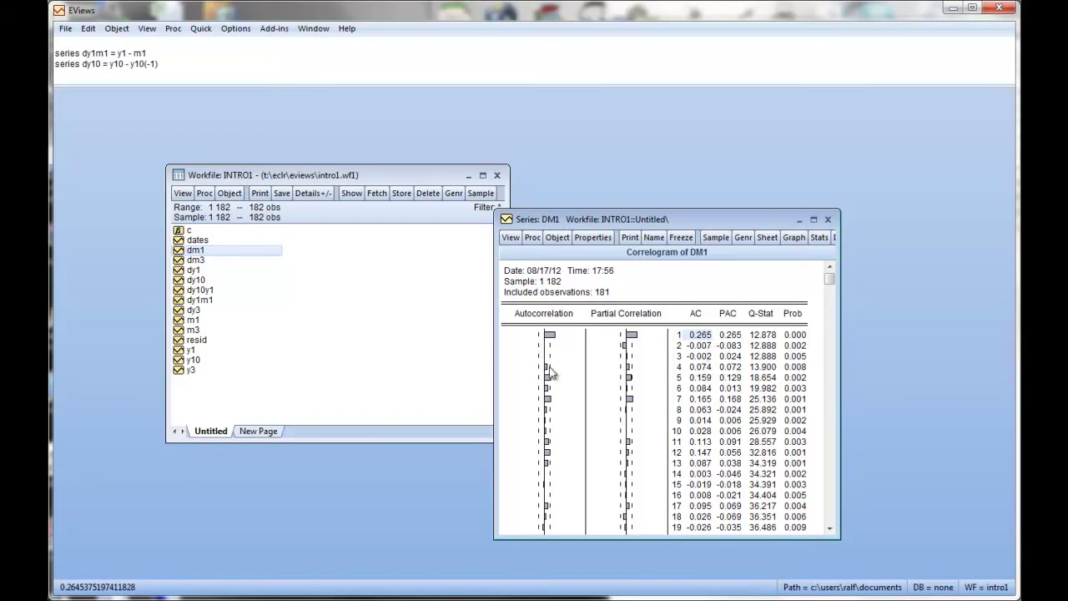
{"action": "left_click", "coordinate": [828, 221]}
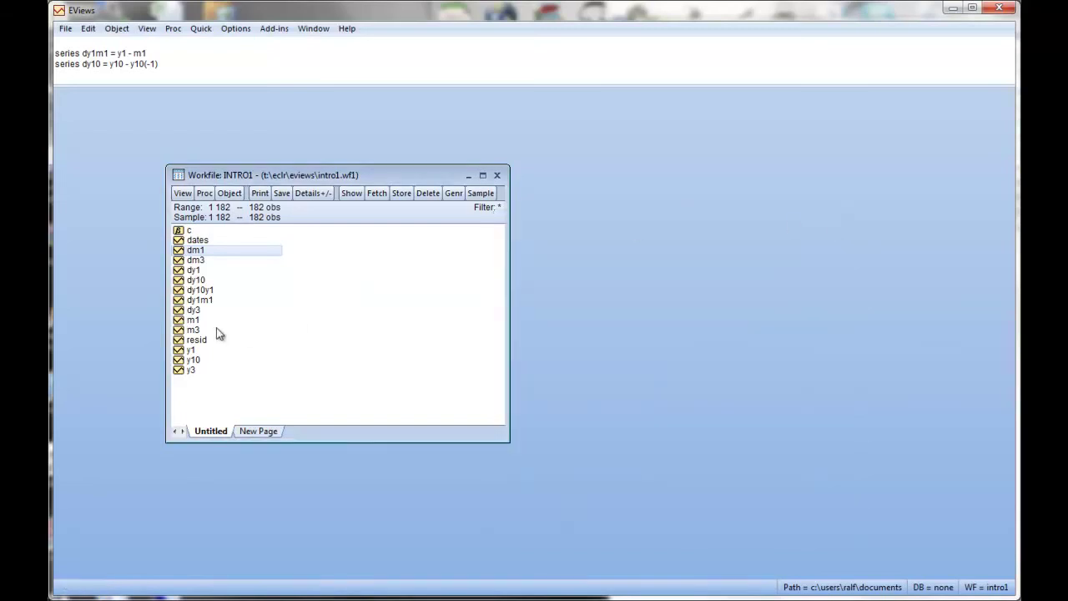
Produce the level correlogram of dm3 with 36 lags, then close it
{"action": "double_click", "coordinate": [196, 259]}
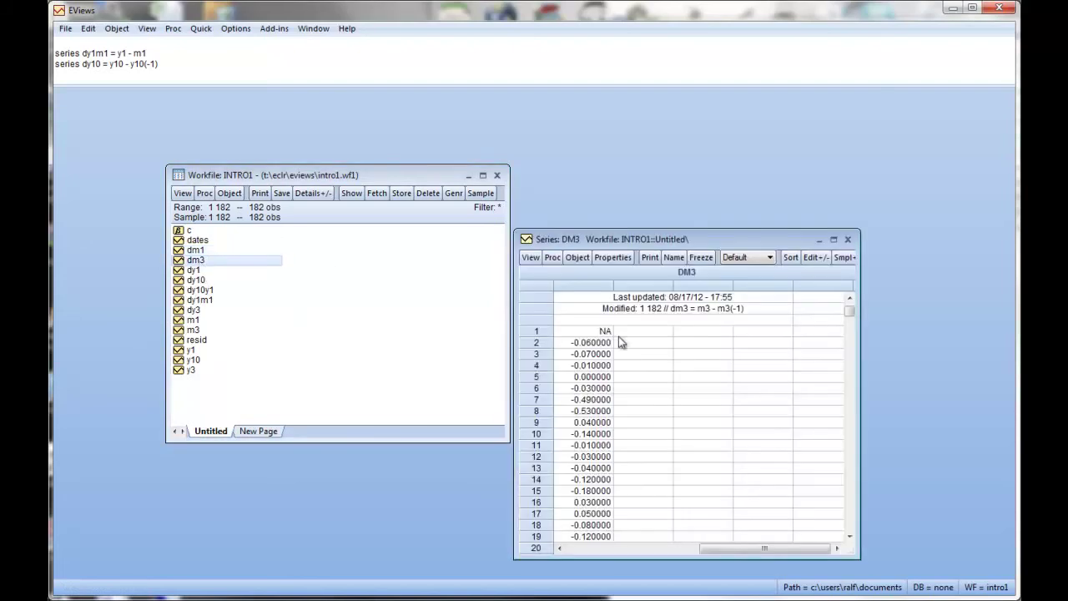
{"action": "left_click", "coordinate": [551, 257]}
{"action": "left_click", "coordinate": [565, 346]}
{"action": "left_click", "coordinate": [718, 381]}
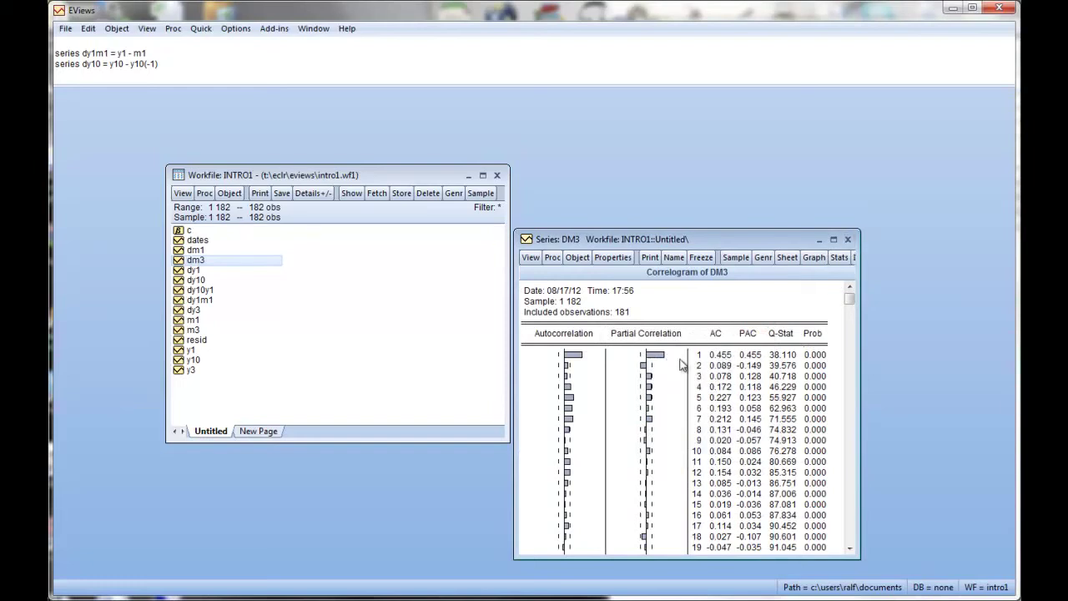
{"action": "left_click", "coordinate": [847, 240]}
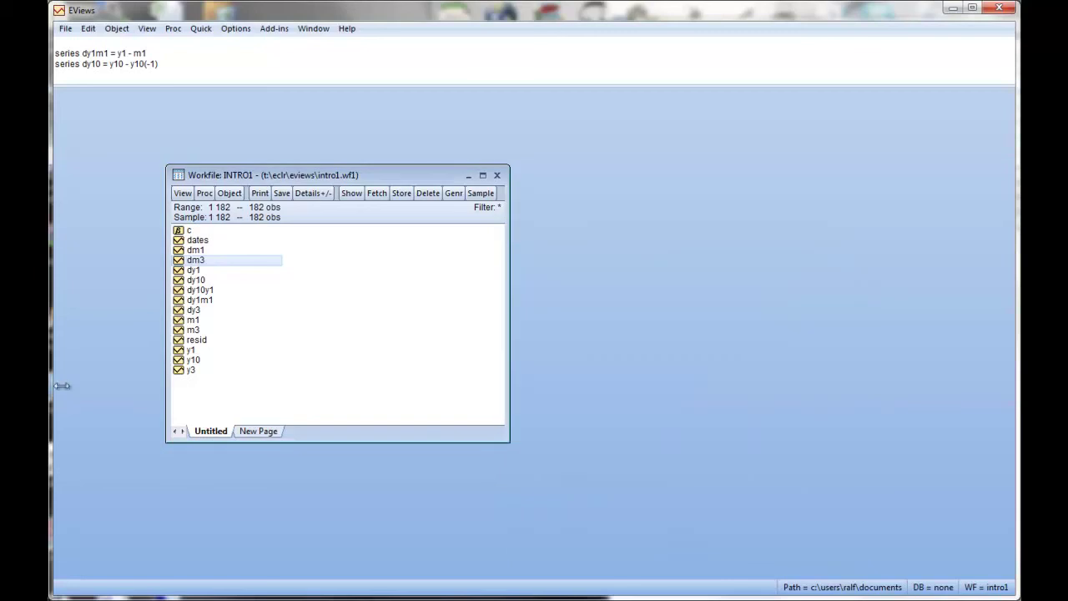
Produce the correlogram of dy10, then close it
{"action": "double_click", "coordinate": [186, 281]}
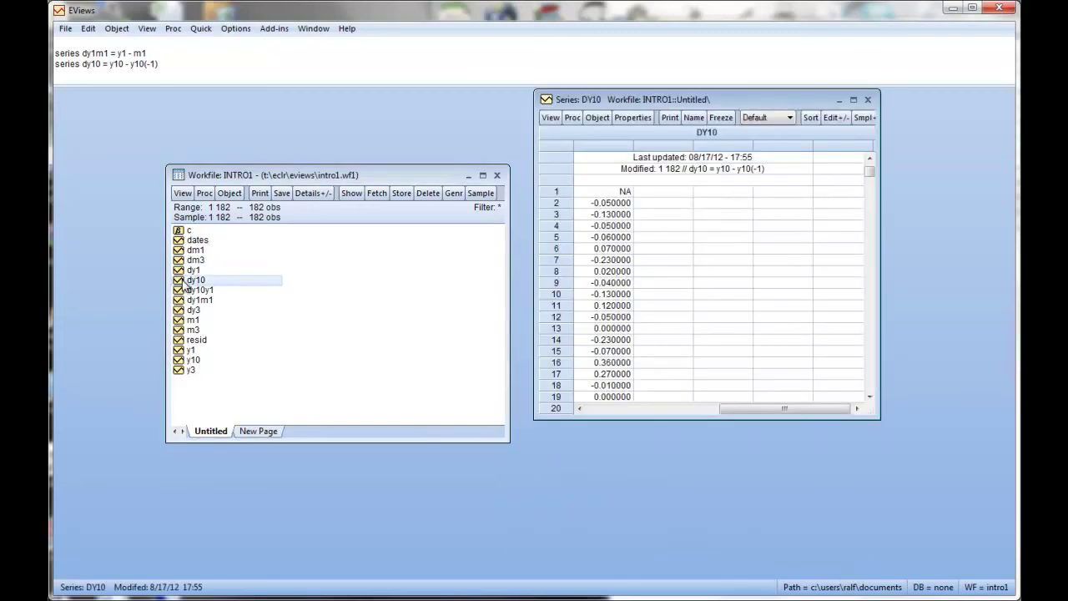
{"action": "left_click", "coordinate": [551, 118]}
{"action": "left_click", "coordinate": [584, 208]}
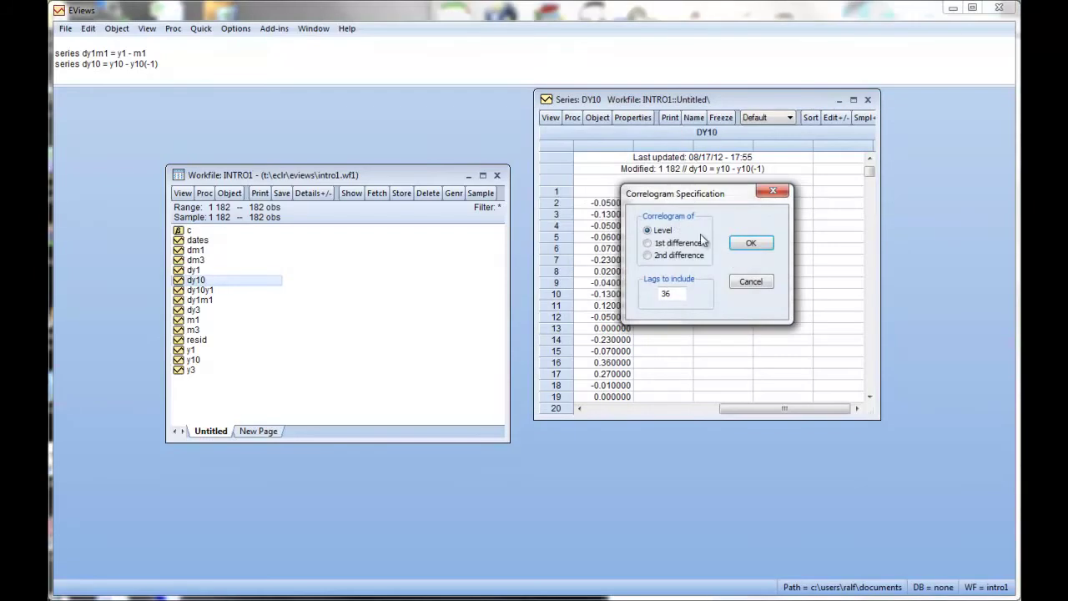
{"action": "left_click", "coordinate": [748, 245]}
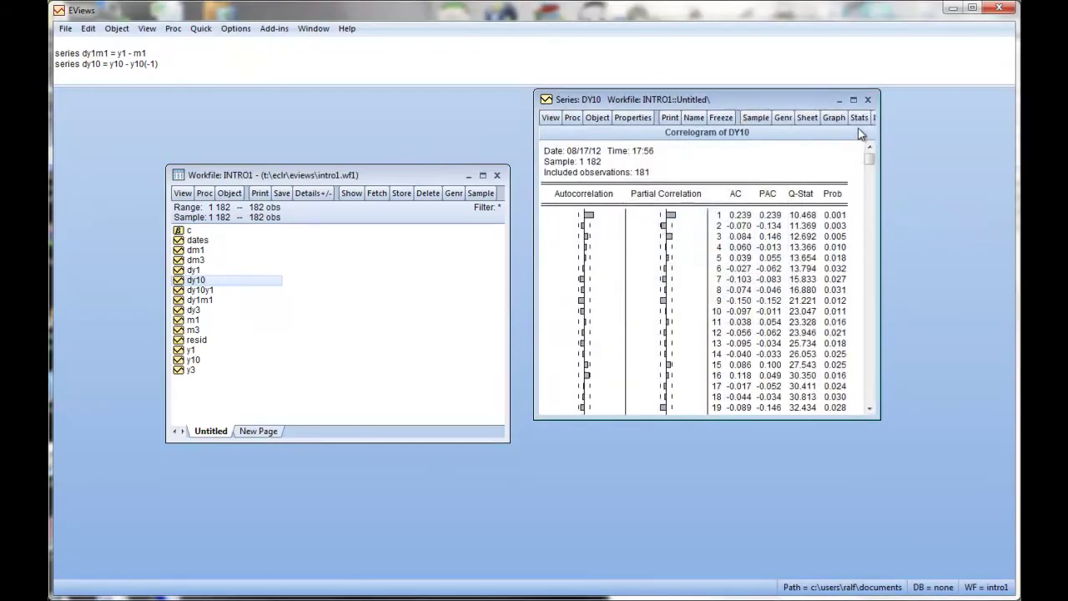
{"action": "left_click", "coordinate": [868, 100]}
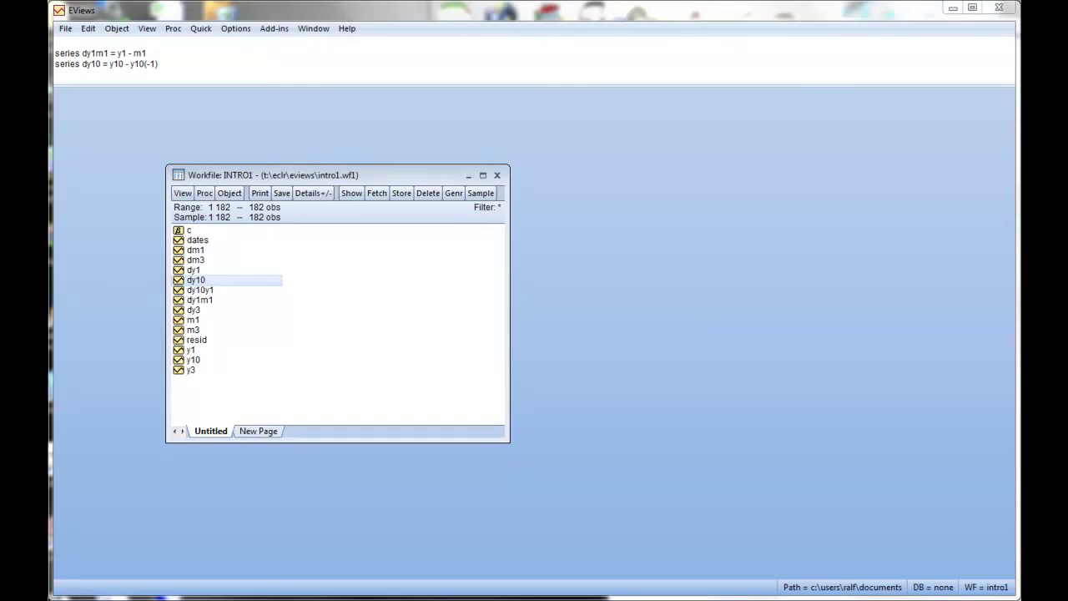
{"action": "key", "text": "alt+Tab"}
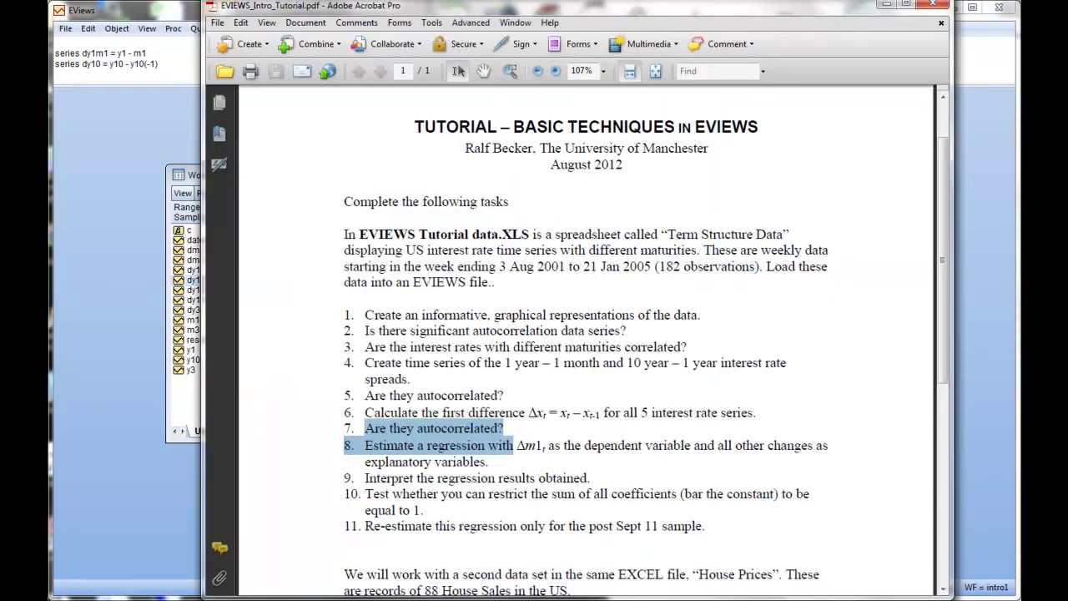
{"action": "left_click", "coordinate": [423, 479]}
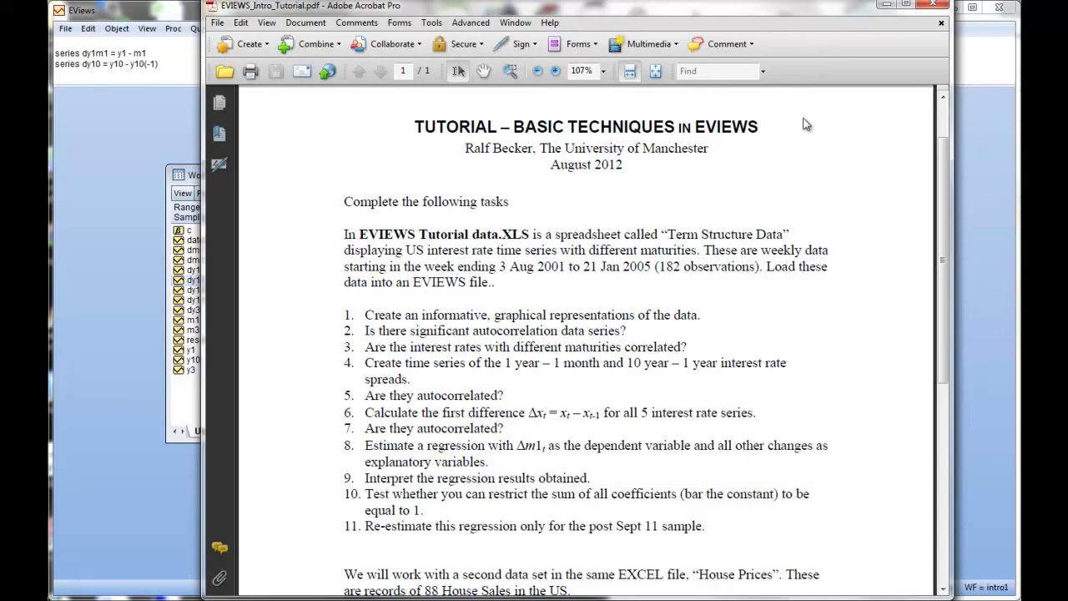
{"action": "left_click", "coordinate": [932, 4]}
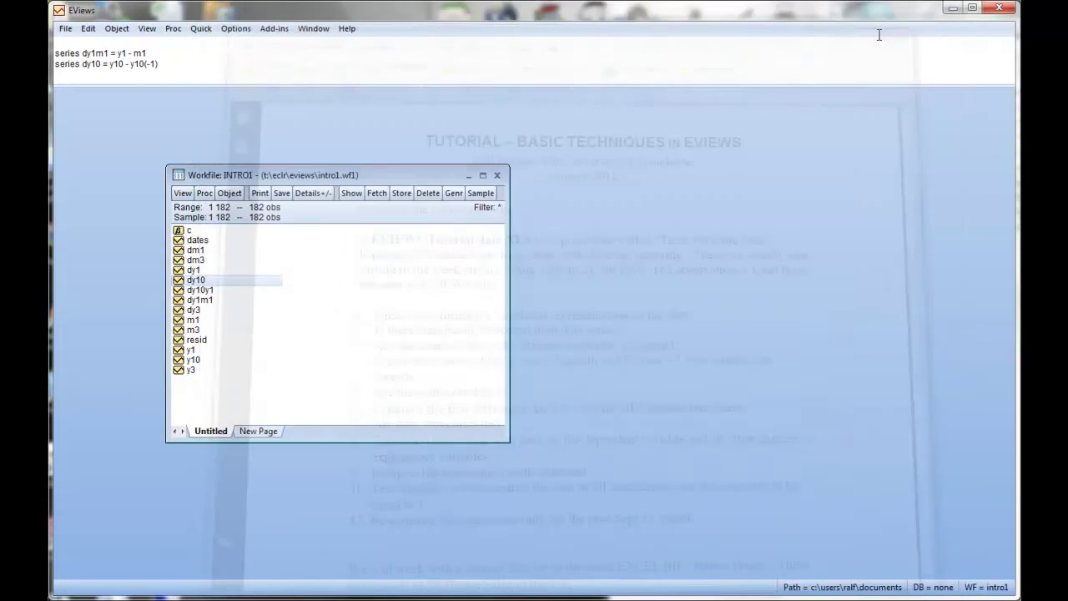
Select dm1, dm3, dy1, dy3 and dy10 together in the workfile
{"action": "left_click", "coordinate": [204, 251]}
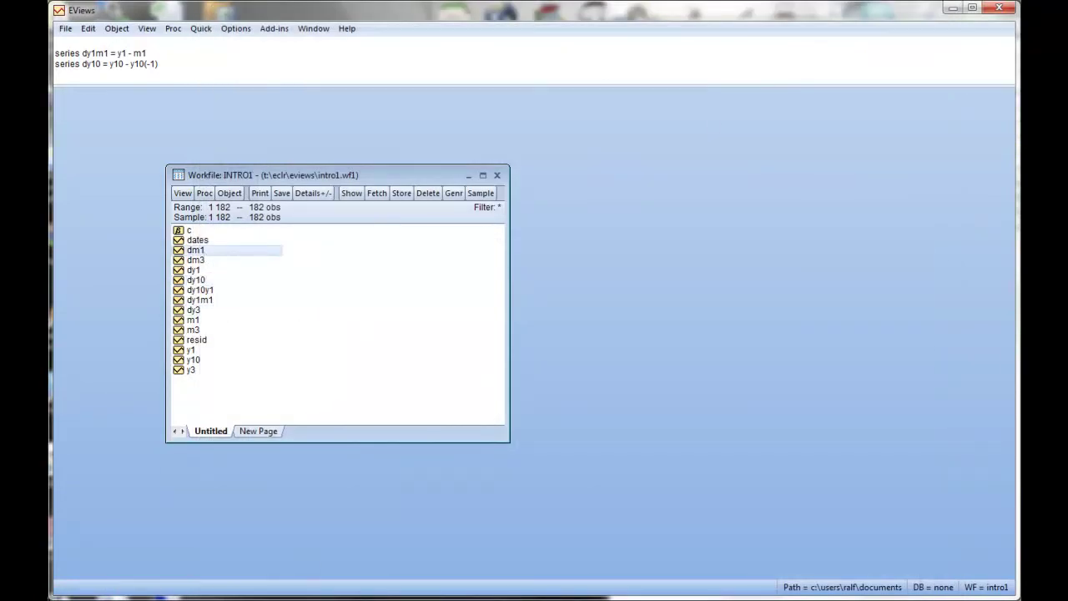
{"action": "left_click", "coordinate": [205, 260], "text": "ctrl"}
{"action": "left_click", "coordinate": [202, 271], "text": "ctrl"}
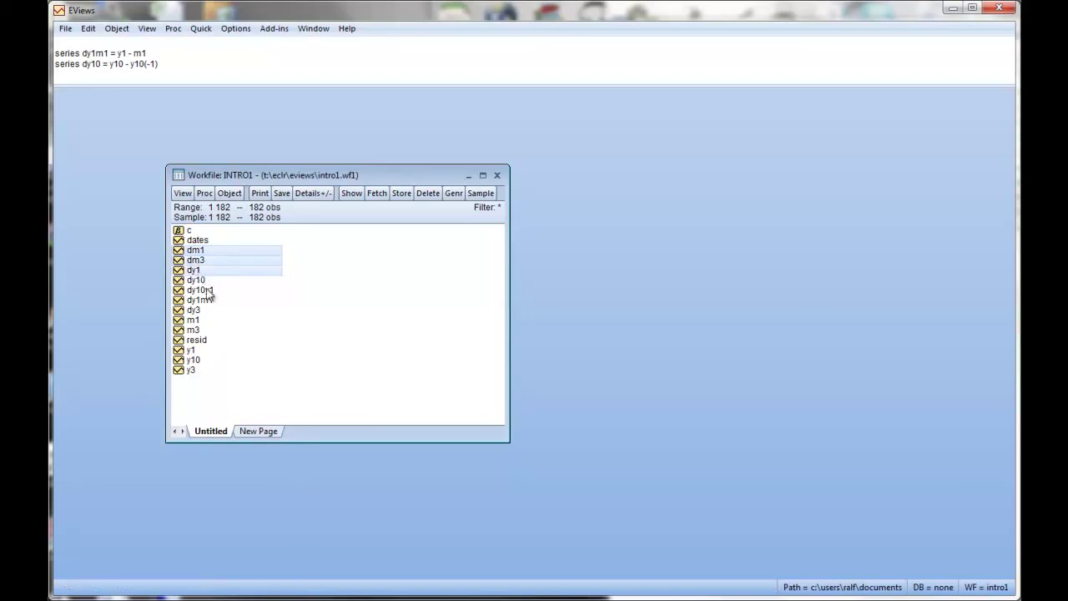
{"action": "left_click", "coordinate": [199, 313], "text": "ctrl"}
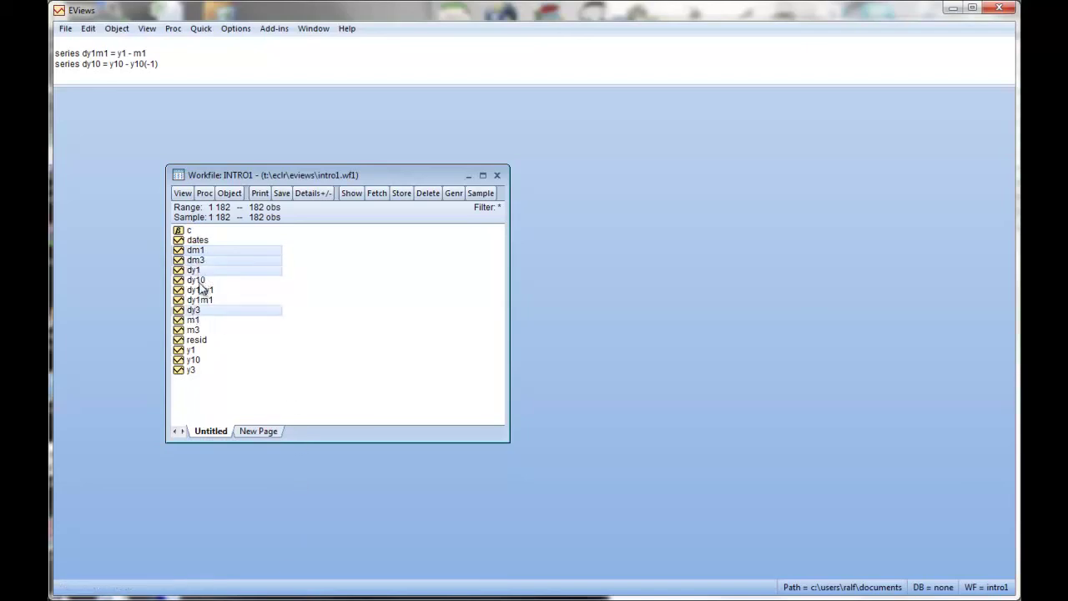
{"action": "left_click", "coordinate": [200, 281], "text": "ctrl"}
{"action": "right_click", "coordinate": [200, 284]}
Open the selection as an equation and estimate DM1 by least squares over sample 1 182
{"action": "mouse_move", "coordinate": [231, 289]}
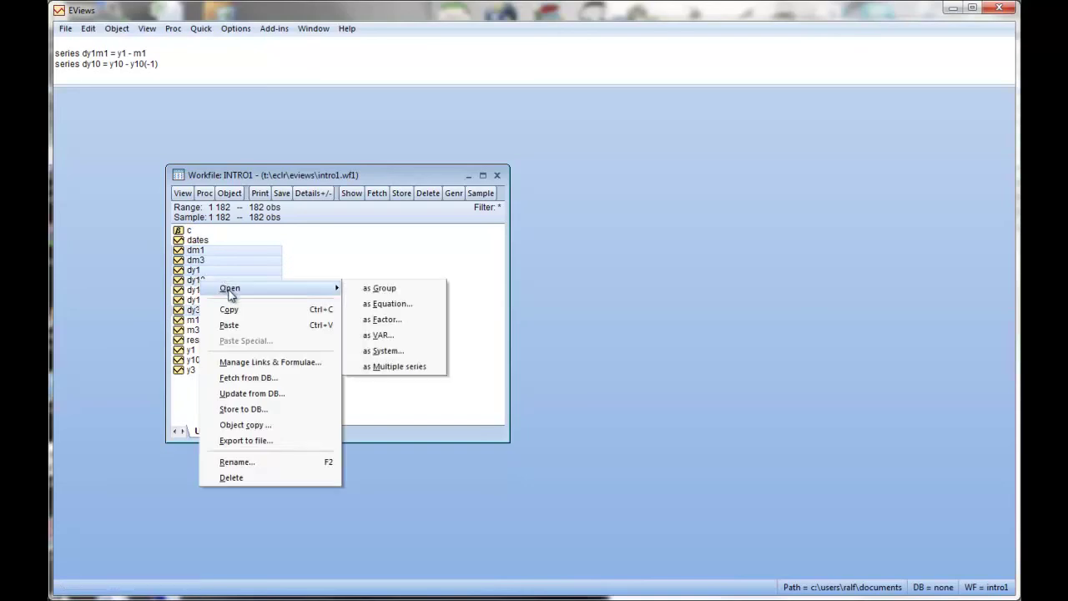
{"action": "left_click", "coordinate": [389, 305]}
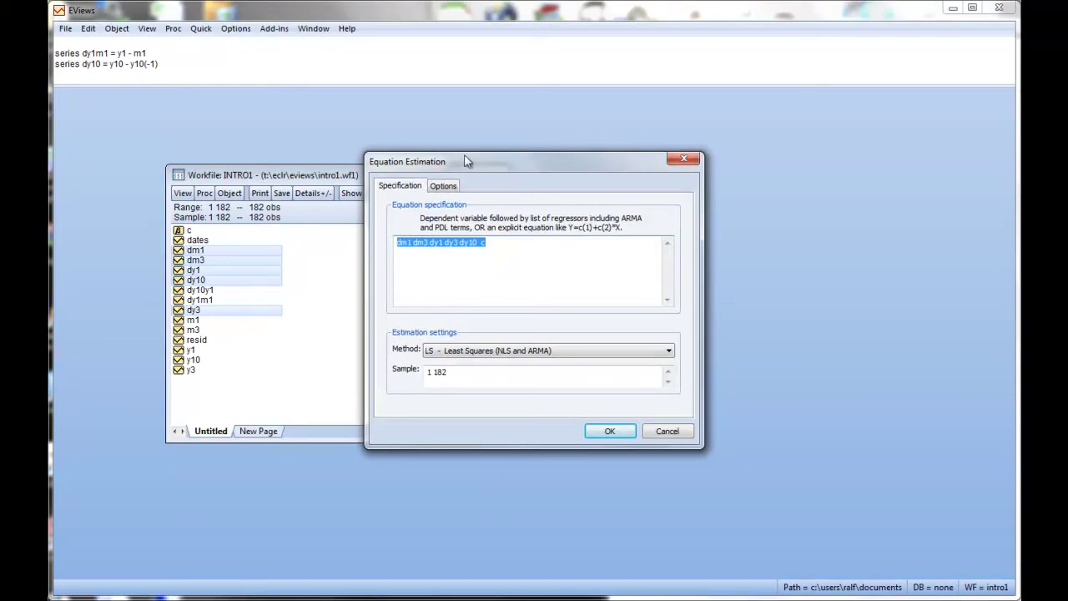
{"action": "left_click_drag", "start_coordinate": [466, 162], "coordinate": [519, 155]}
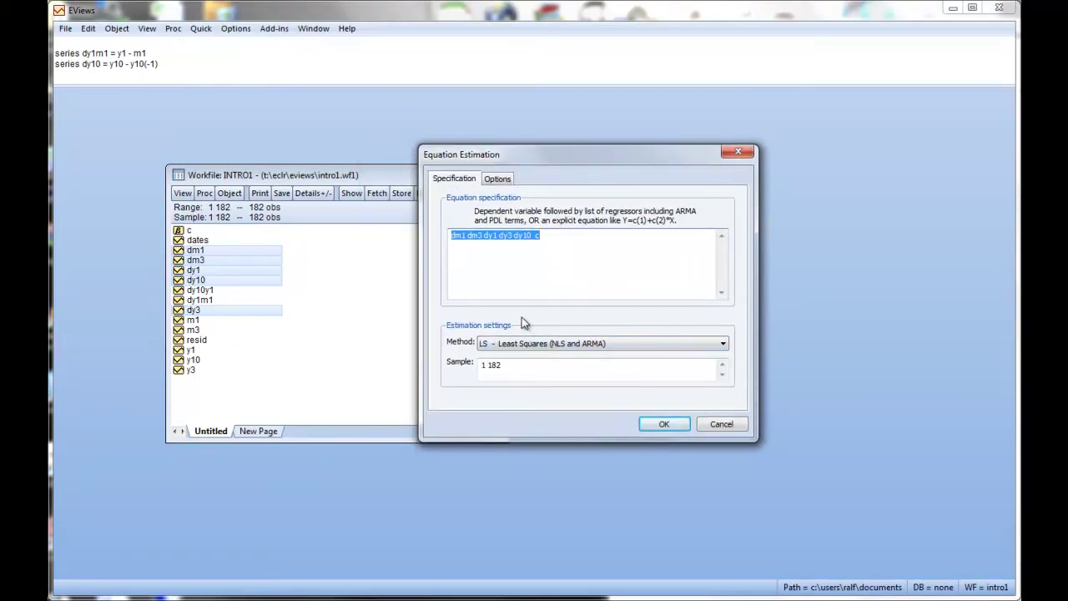
{"action": "left_click", "coordinate": [665, 426]}
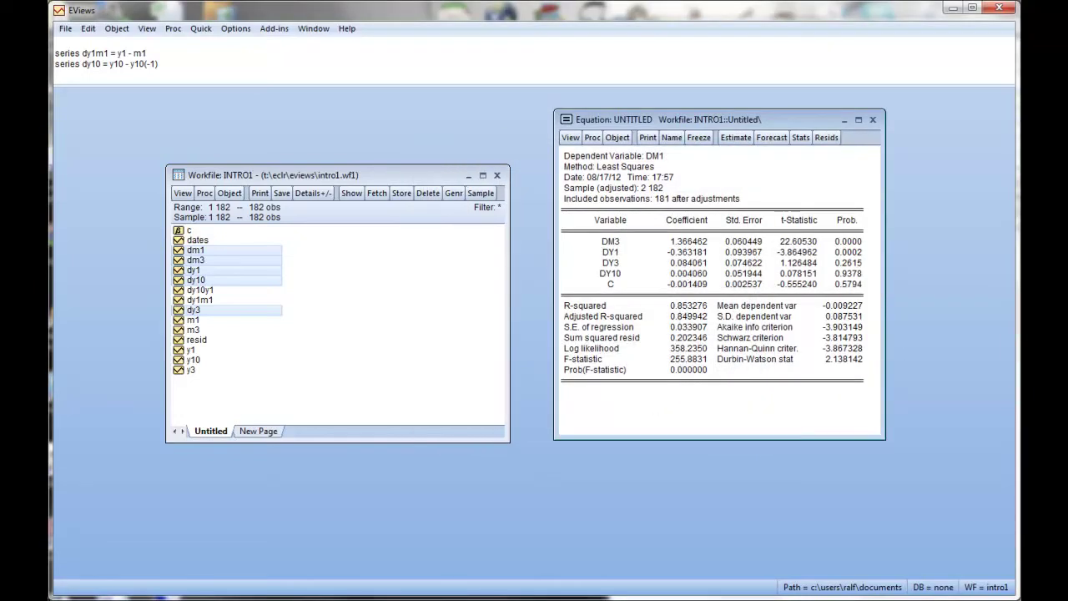
{"action": "key", "text": "alt+Tab"}
{"action": "double_click", "coordinate": [844, 154]}
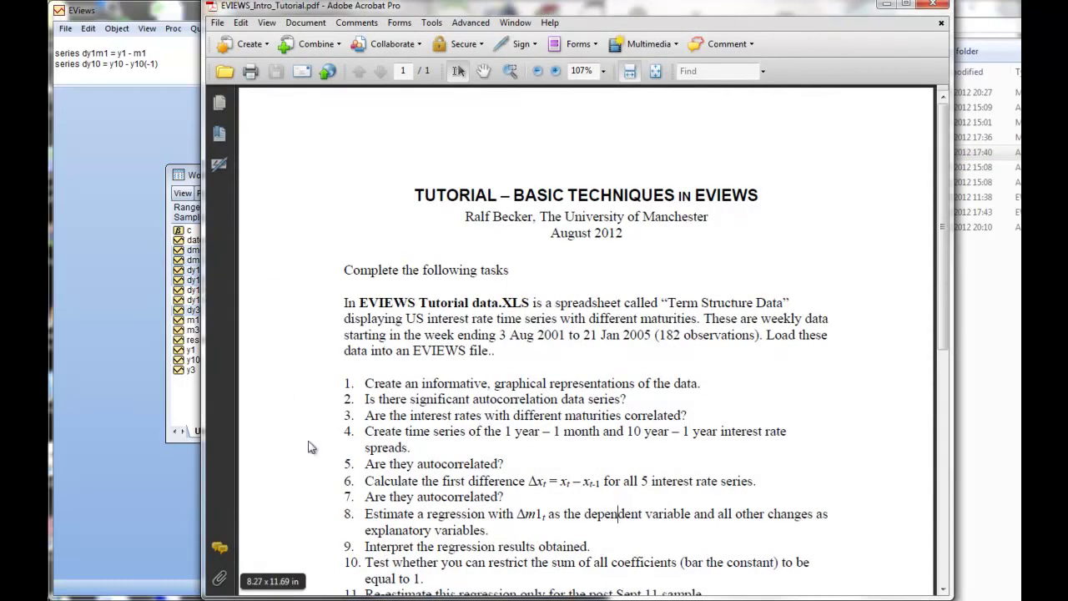
{"action": "left_click", "coordinate": [887, 6]}
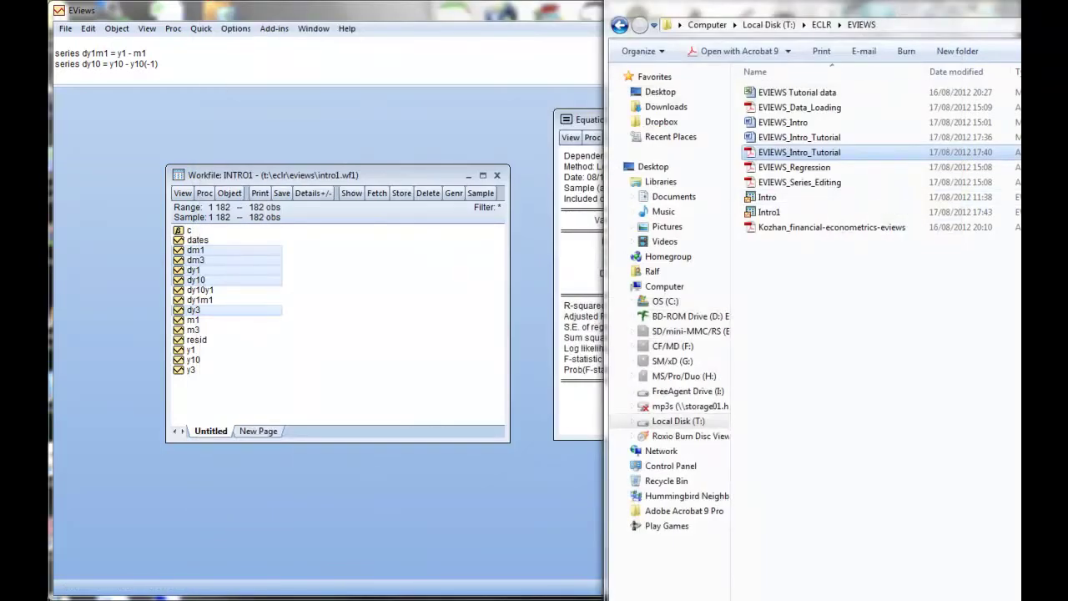
{"action": "key", "text": "alt+Tab"}
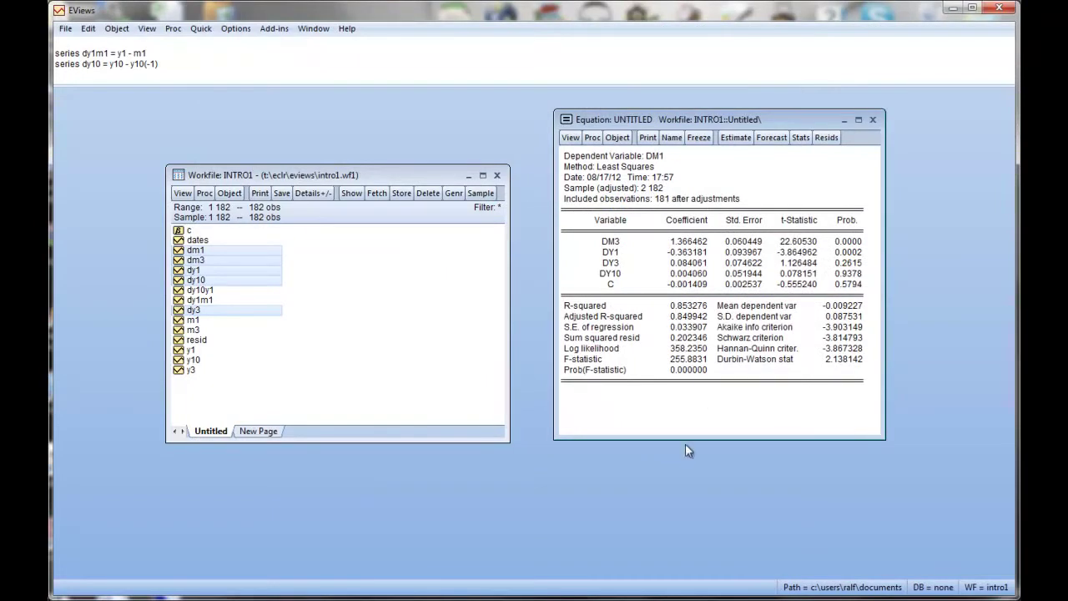
Make the DM1 results window taller and read the full DY1, DM3, DY3 and DY10 coefficients
{"action": "left_click_drag", "start_coordinate": [684, 438], "coordinate": [671, 529]}
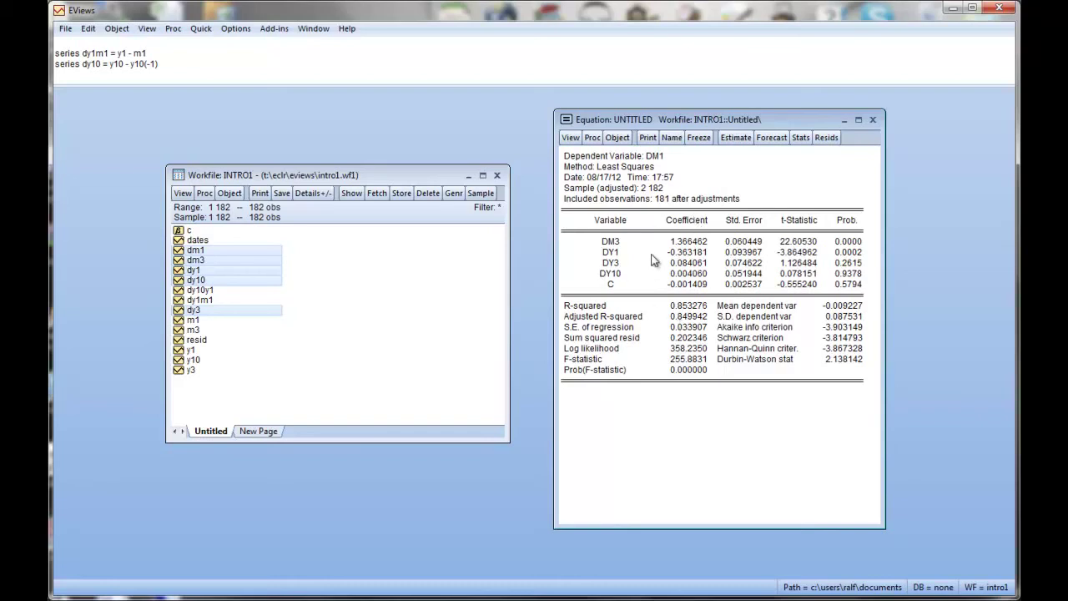
{"action": "left_click", "coordinate": [685, 252]}
{"action": "left_click", "coordinate": [690, 242]}
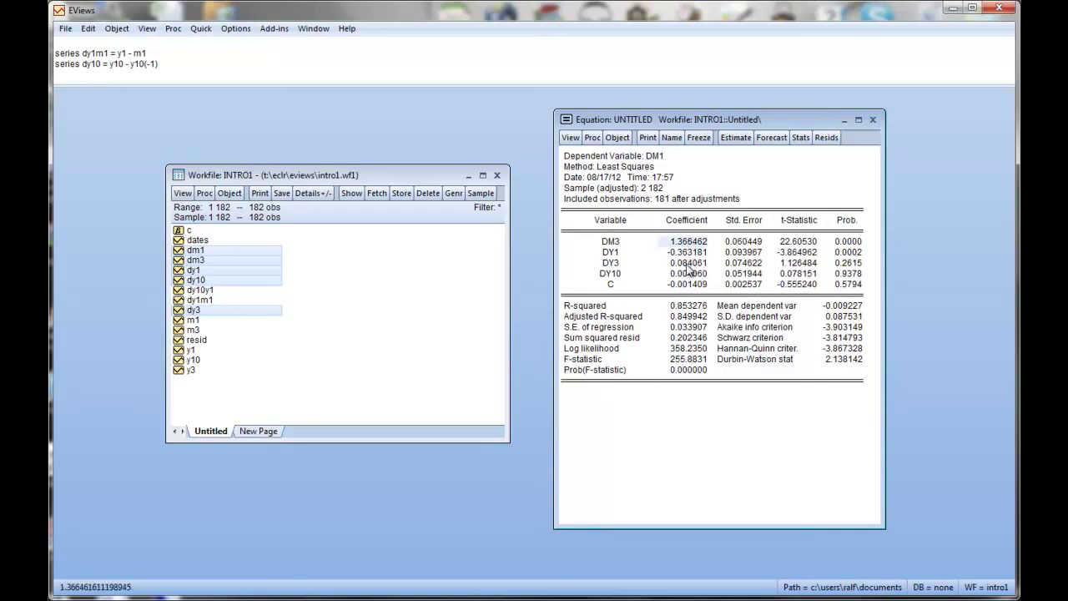
{"action": "left_click", "coordinate": [690, 262]}
{"action": "left_click", "coordinate": [691, 274]}
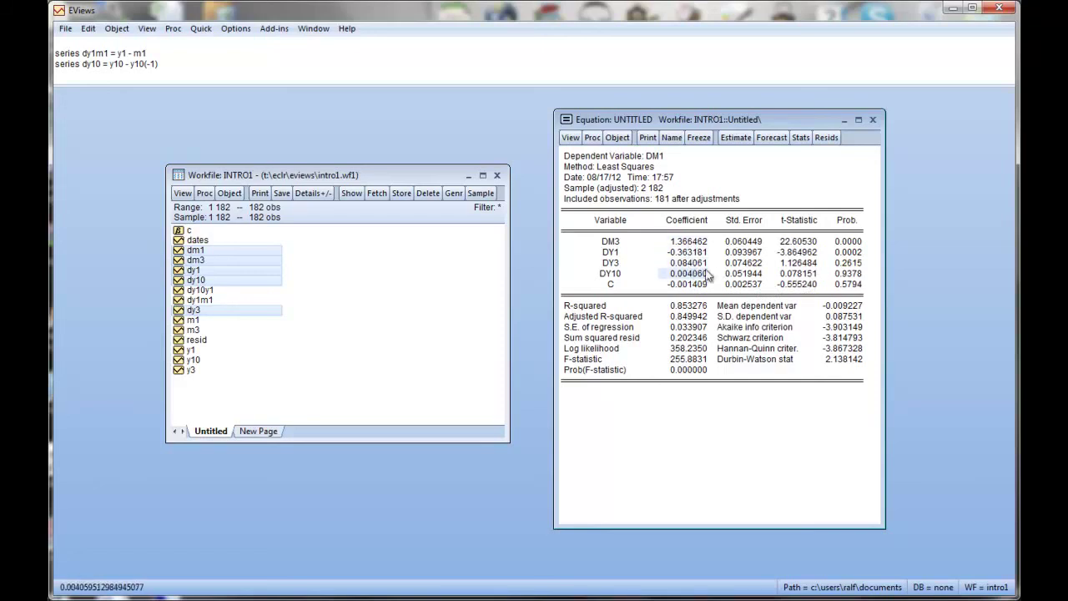
Compare the exact p-values of DM3, DY1, DY3 and DY10, with DY1 at 0.0002
{"action": "left_click", "coordinate": [851, 243]}
{"action": "left_click", "coordinate": [849, 253]}
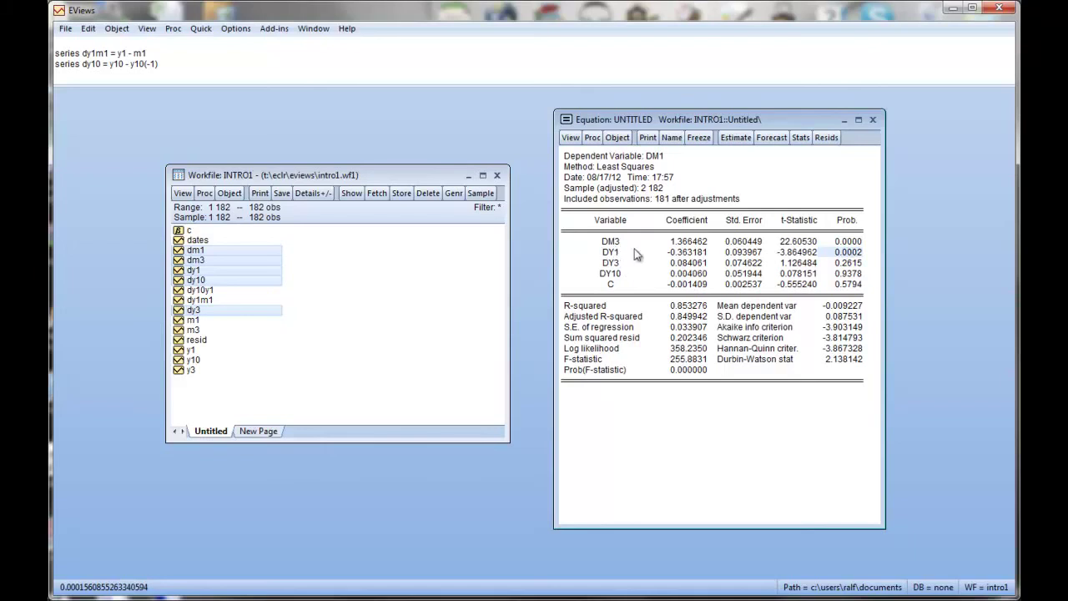
{"action": "left_click", "coordinate": [847, 243]}
{"action": "left_click", "coordinate": [847, 251]}
{"action": "left_click", "coordinate": [847, 243]}
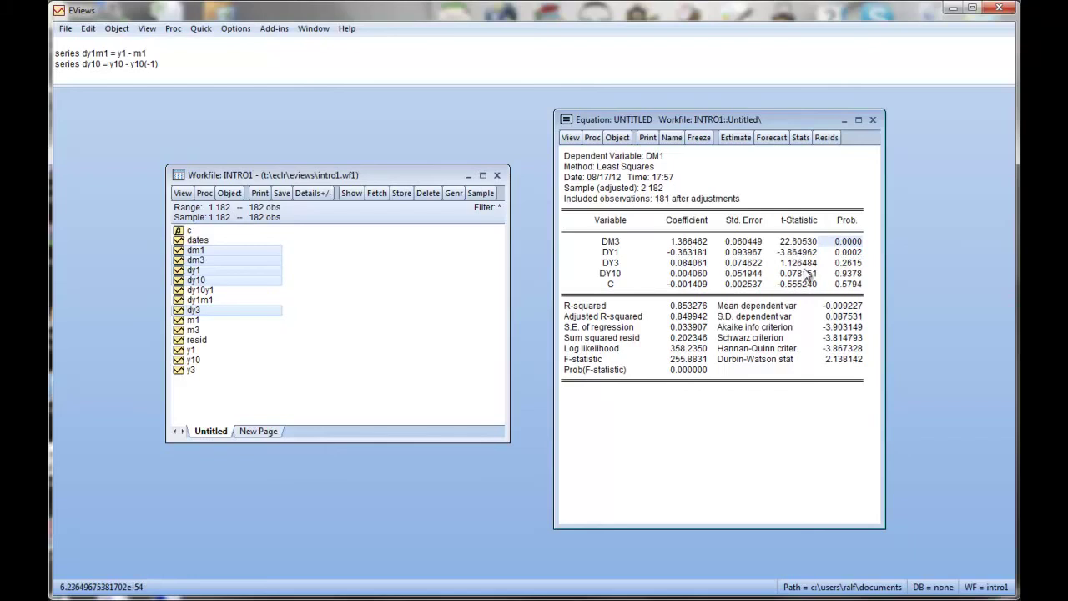
{"action": "left_click", "coordinate": [850, 264]}
{"action": "left_click", "coordinate": [851, 274]}
{"action": "left_click", "coordinate": [851, 264]}
{"action": "left_click", "coordinate": [845, 274]}
{"action": "left_click", "coordinate": [845, 263]}
{"action": "left_click", "coordinate": [845, 252]}
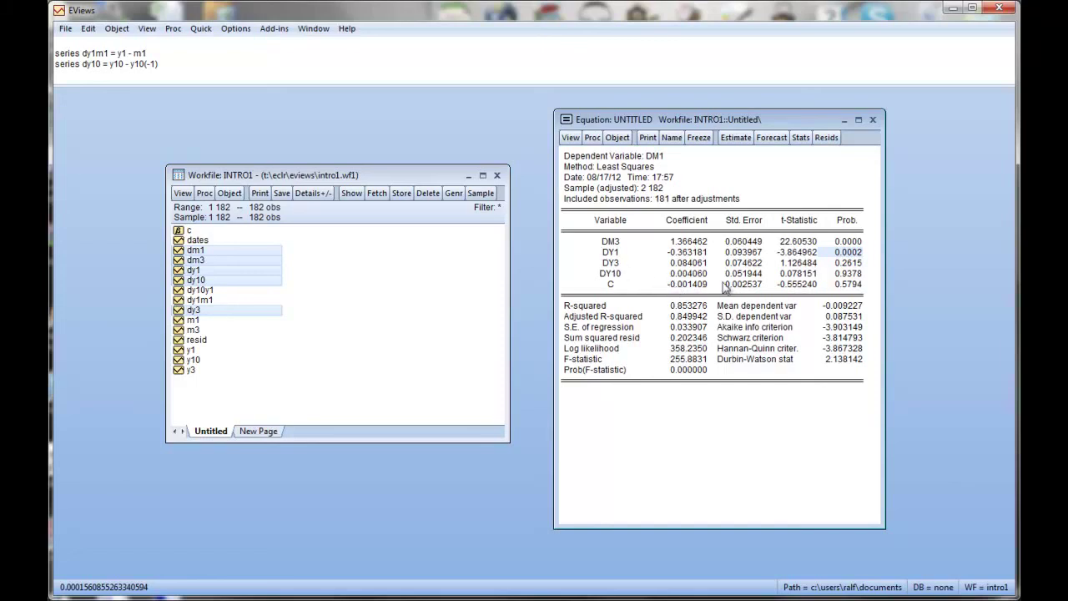
Read the observation count and the exact S.E., sum of squared residuals, F-statistic and Prob(F)
{"action": "left_click", "coordinate": [670, 202]}
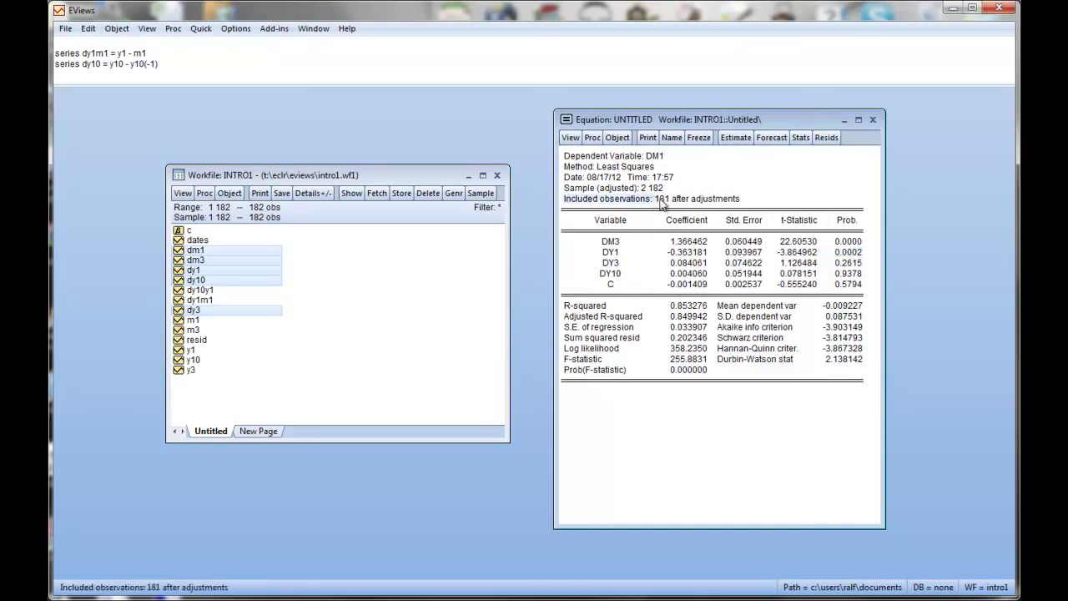
{"action": "left_click", "coordinate": [667, 207]}
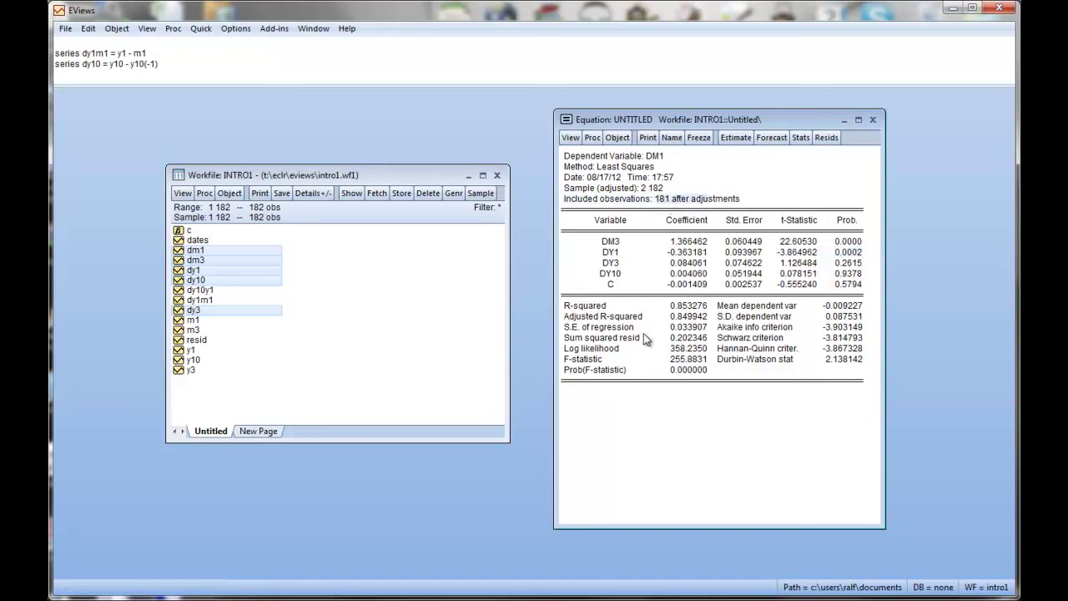
{"action": "left_click", "coordinate": [691, 327]}
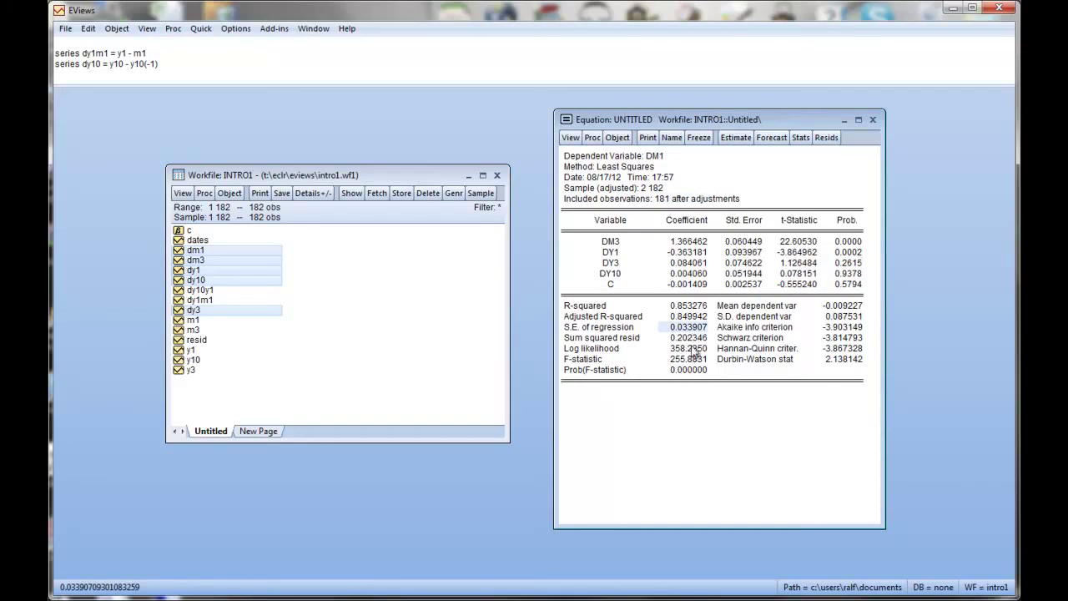
{"action": "left_click", "coordinate": [691, 338]}
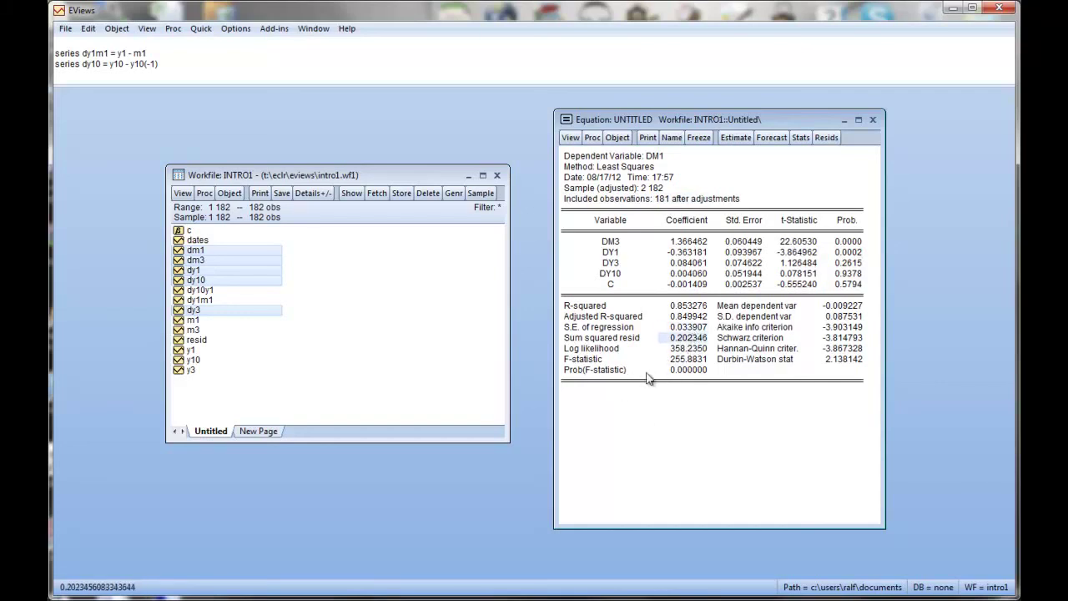
{"action": "left_click", "coordinate": [695, 359]}
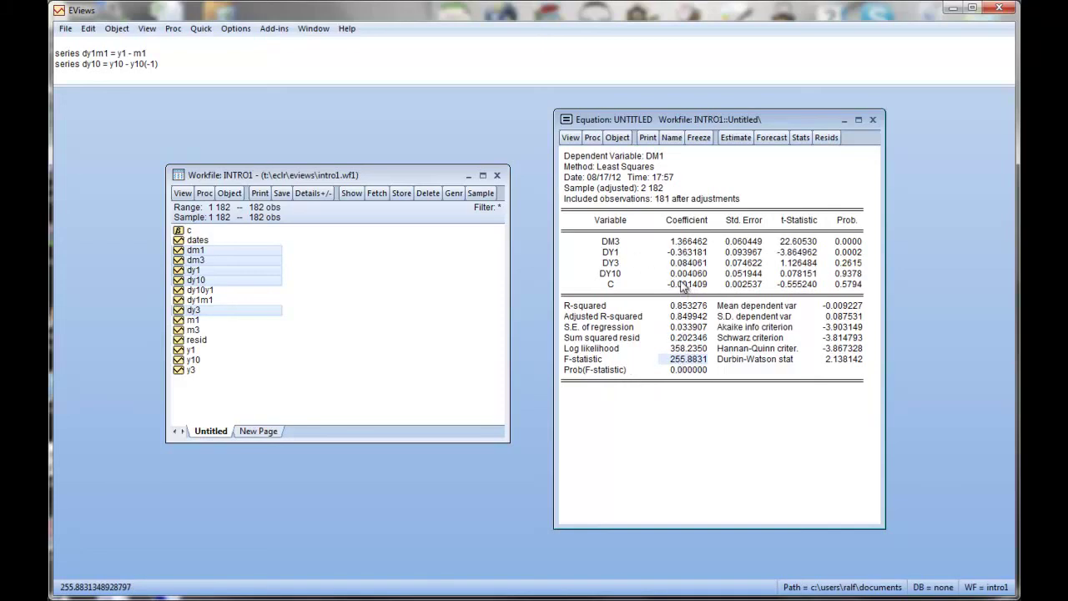
{"action": "left_click", "coordinate": [687, 371]}
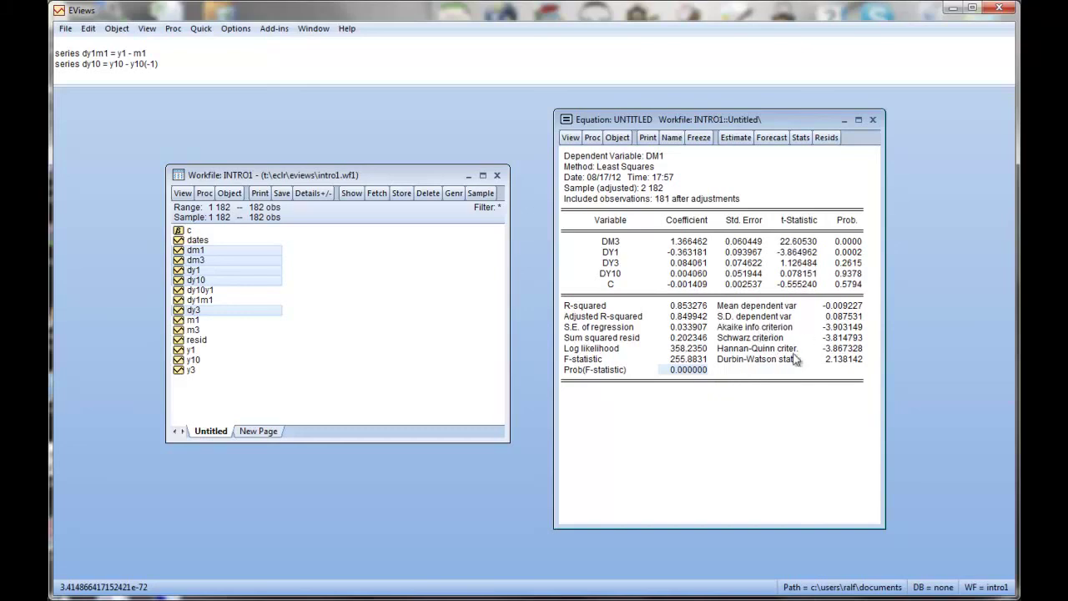
Check the exact Durbin-Watson value, then bring up the tutorial PDF at task 11
{"action": "left_click", "coordinate": [792, 361]}
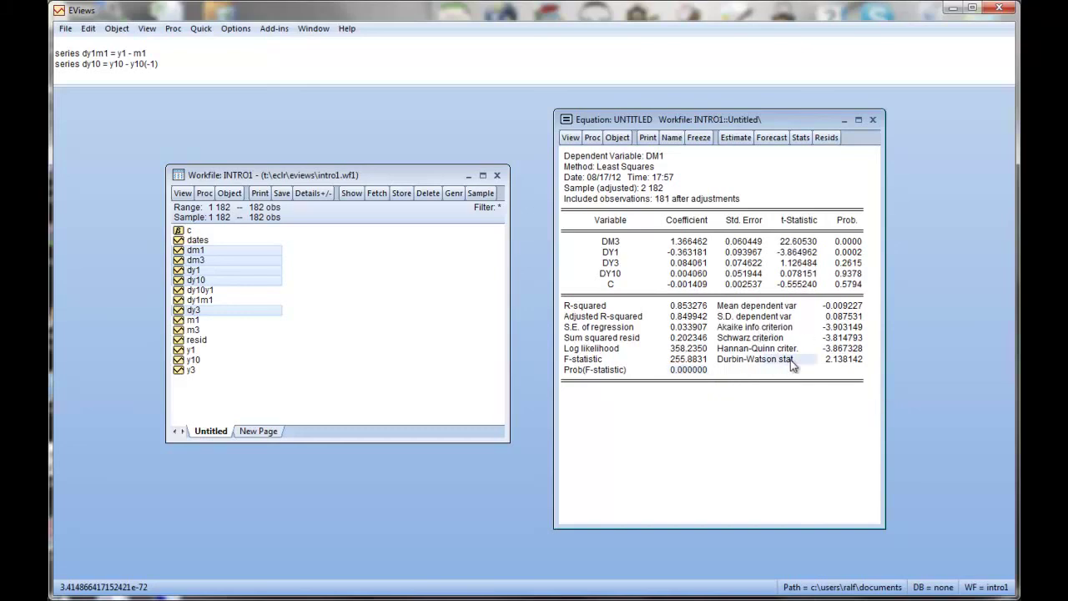
{"action": "left_click", "coordinate": [836, 363]}
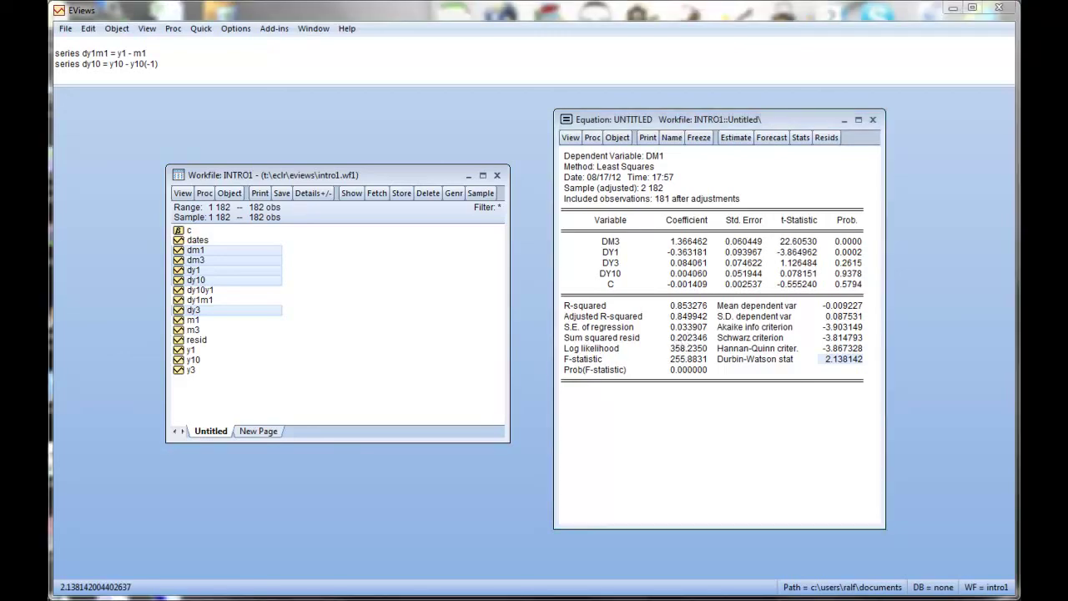
{"action": "key", "text": "alt+Tab"}
{"action": "scroll", "coordinate": [417, 496], "scroll_direction": "down", "scroll_amount": 2}
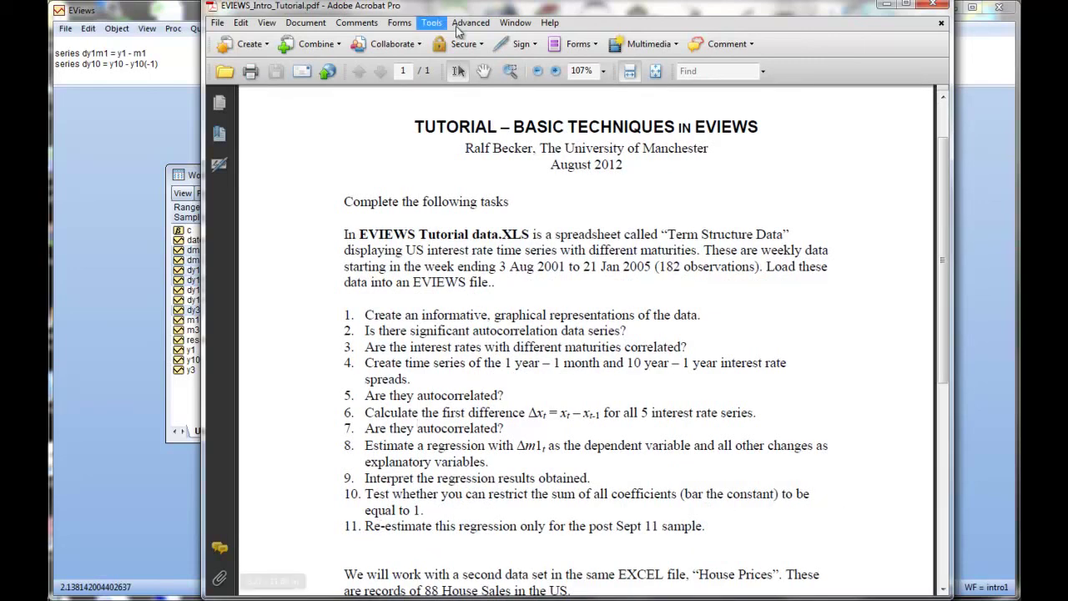
Return to EViews, then move the equation output window left and widen it
{"action": "left_click", "coordinate": [886, 4]}
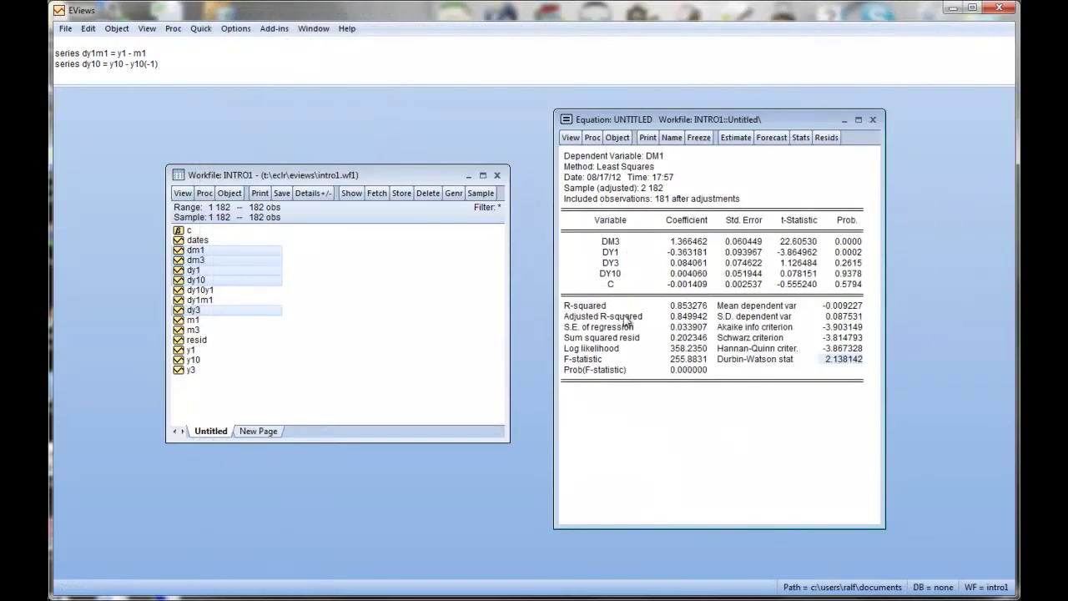
{"action": "left_click", "coordinate": [569, 137]}
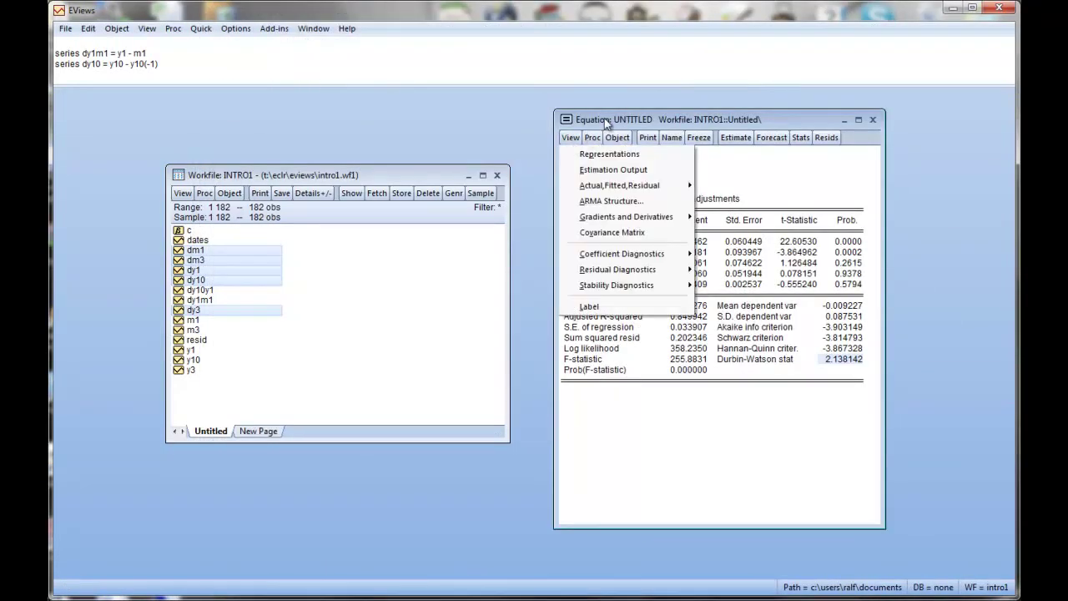
{"action": "left_click_drag", "start_coordinate": [607, 123], "coordinate": [287, 130]}
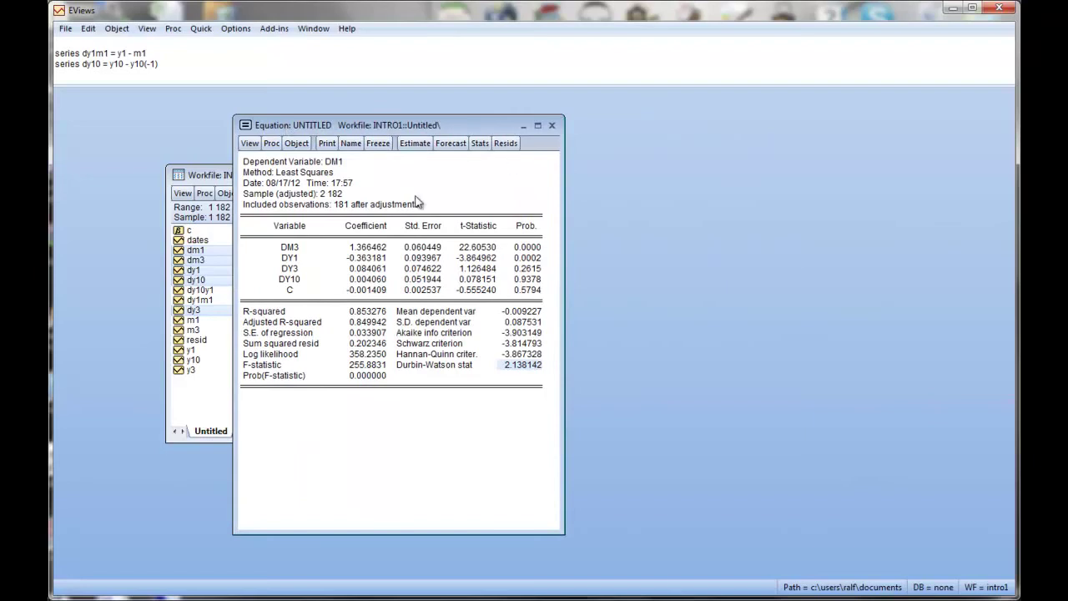
{"action": "left_click_drag", "start_coordinate": [563, 247], "coordinate": [712, 250]}
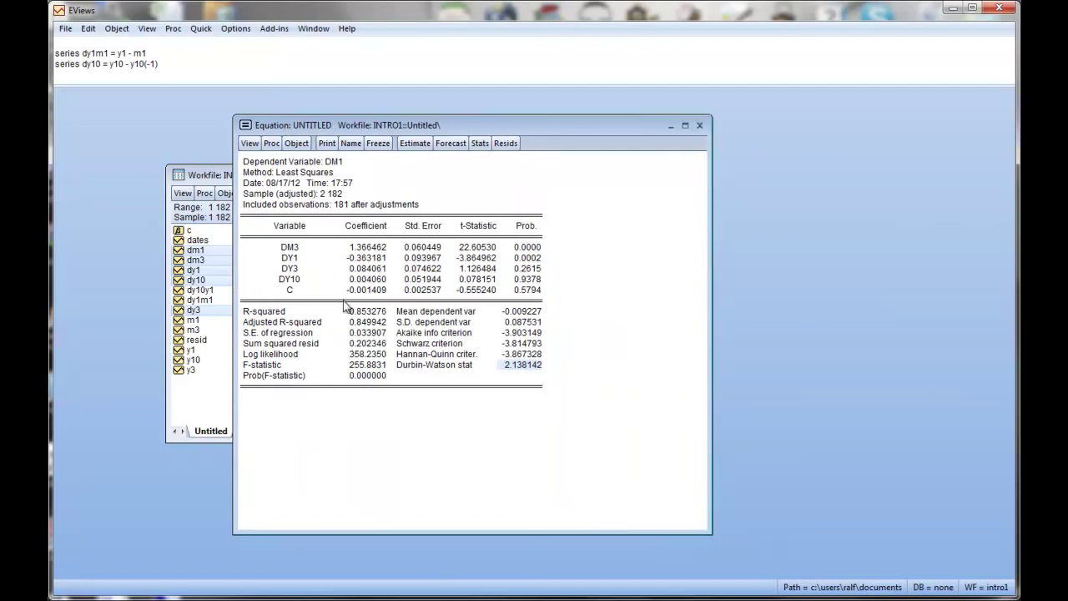
Open the Wald Test - Coefficient Restrictions dialog for the DM1 equation
{"action": "left_click", "coordinate": [250, 143]}
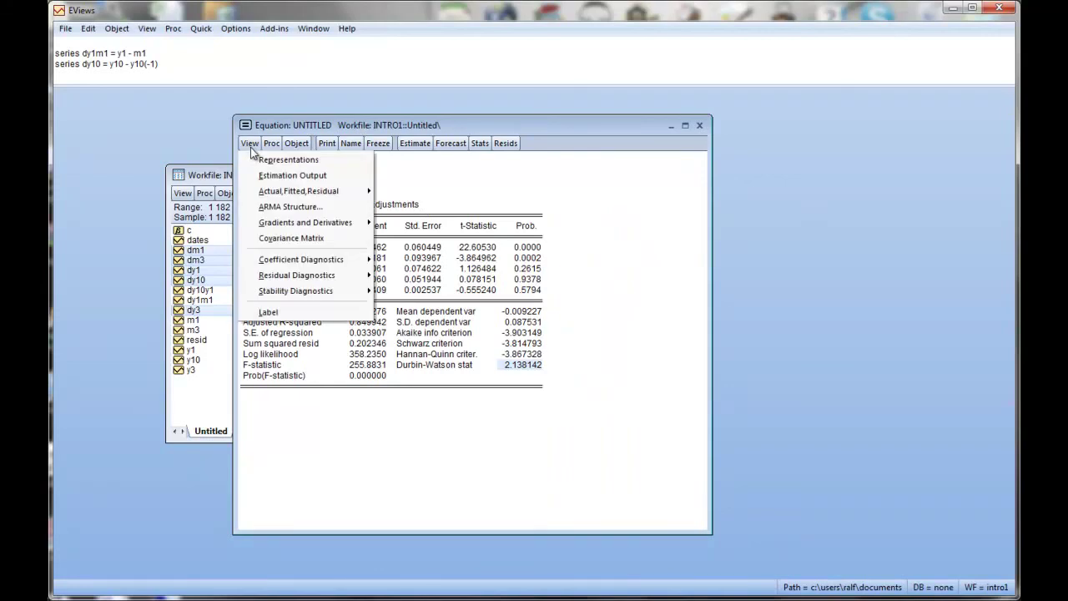
{"action": "mouse_move", "coordinate": [292, 264]}
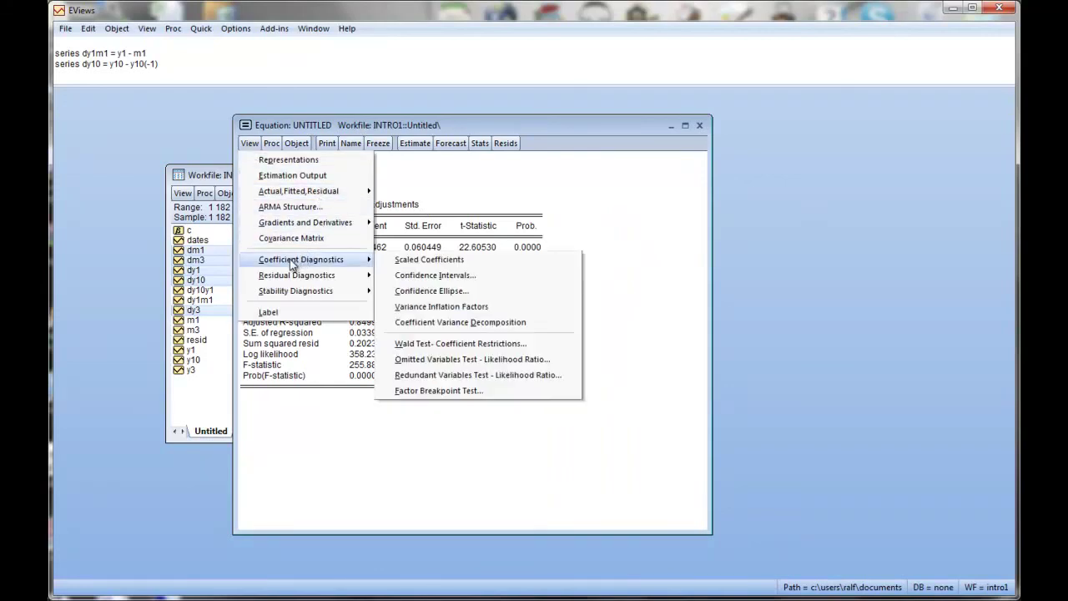
{"action": "left_click", "coordinate": [461, 343]}
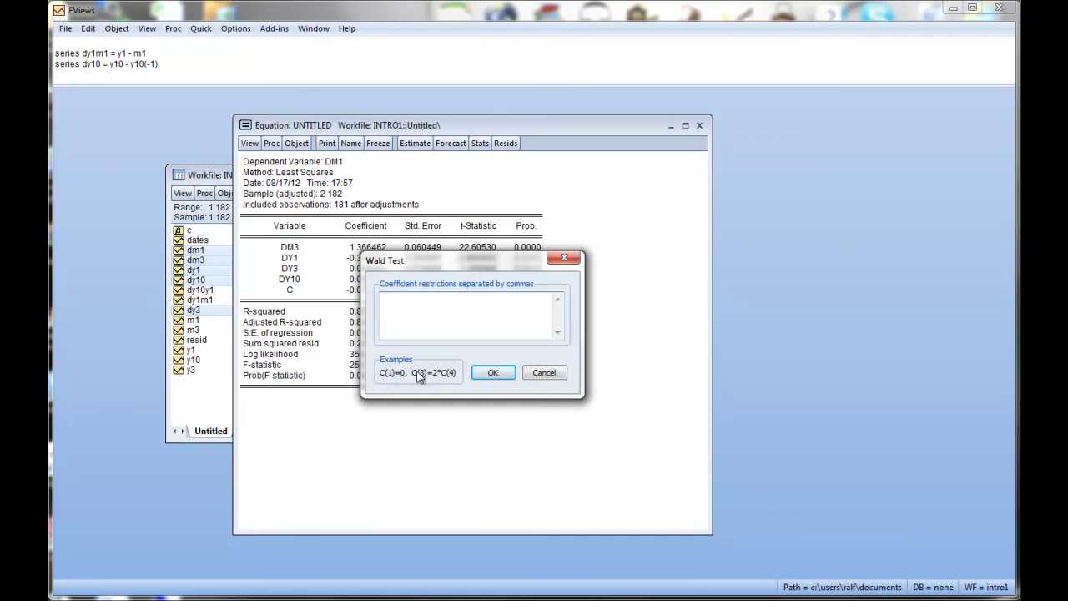
Cancel the Wald Test dialog and place the equation and workfile windows side by side
{"action": "left_click_drag", "start_coordinate": [412, 262], "coordinate": [600, 286]}
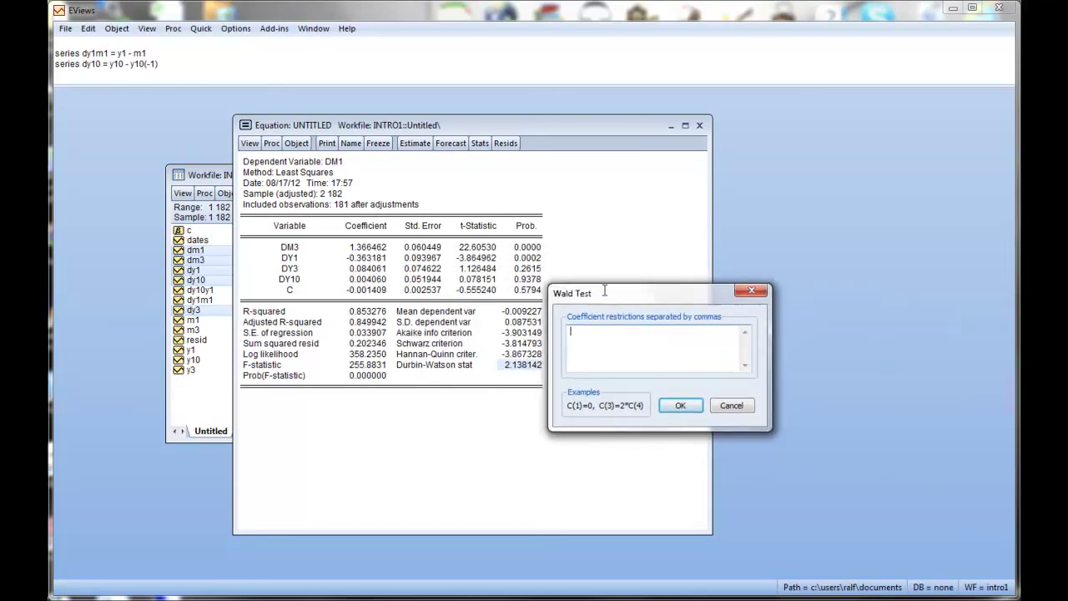
{"action": "left_click", "coordinate": [724, 408]}
{"action": "left_click_drag", "start_coordinate": [475, 132], "coordinate": [715, 125]}
{"action": "left_click_drag", "start_coordinate": [309, 177], "coordinate": [255, 156]}
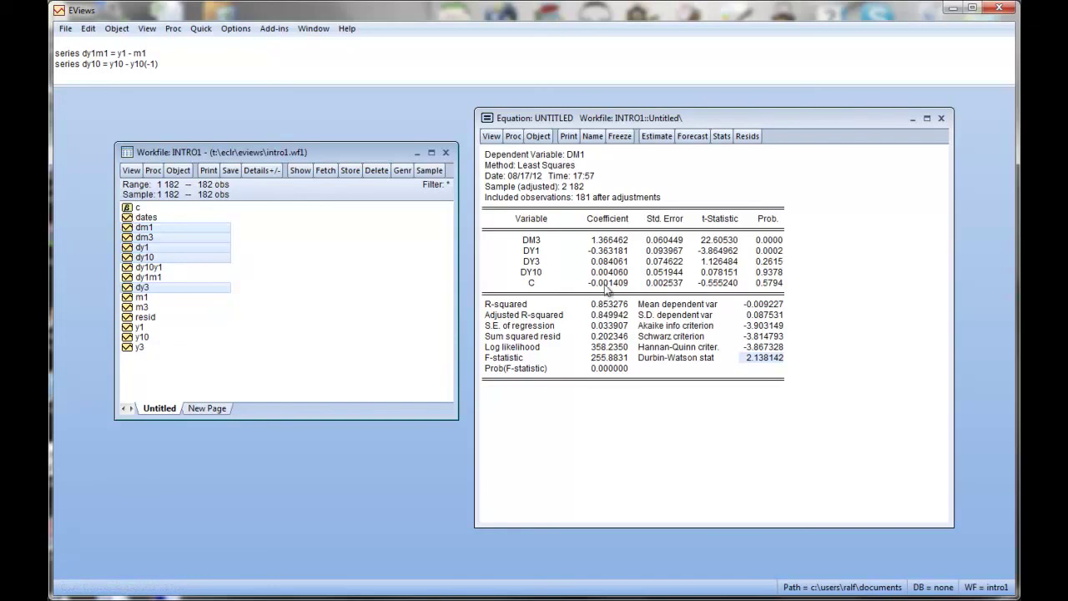
Open coefficient vector C and match its rows to the estimates 1.366462, -0.363181, 0.084061 and 0.004060
{"action": "double_click", "coordinate": [135, 209]}
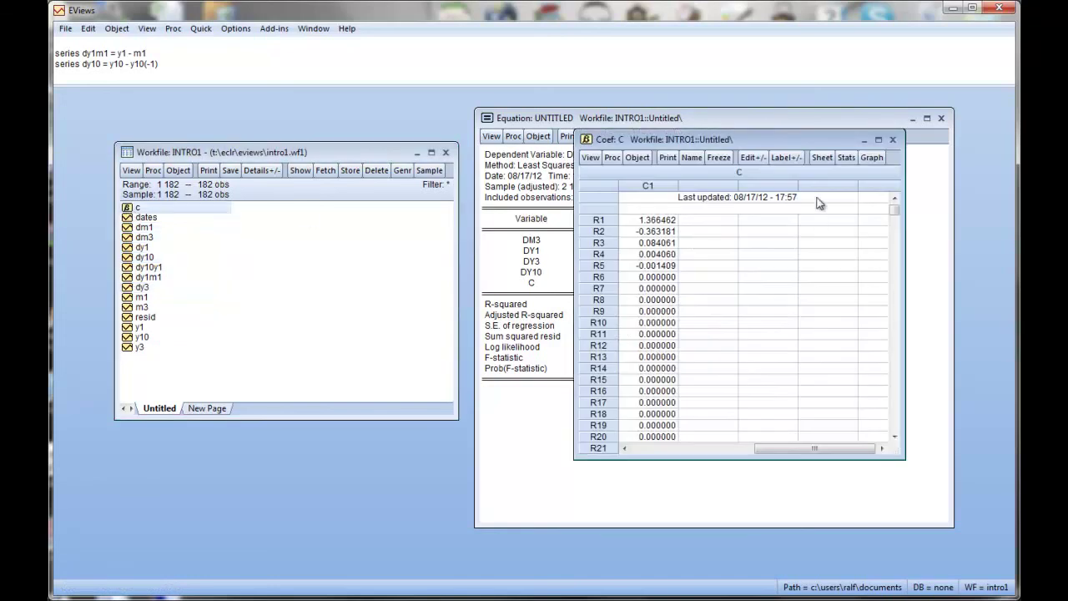
{"action": "left_click_drag", "start_coordinate": [732, 143], "coordinate": [282, 157]}
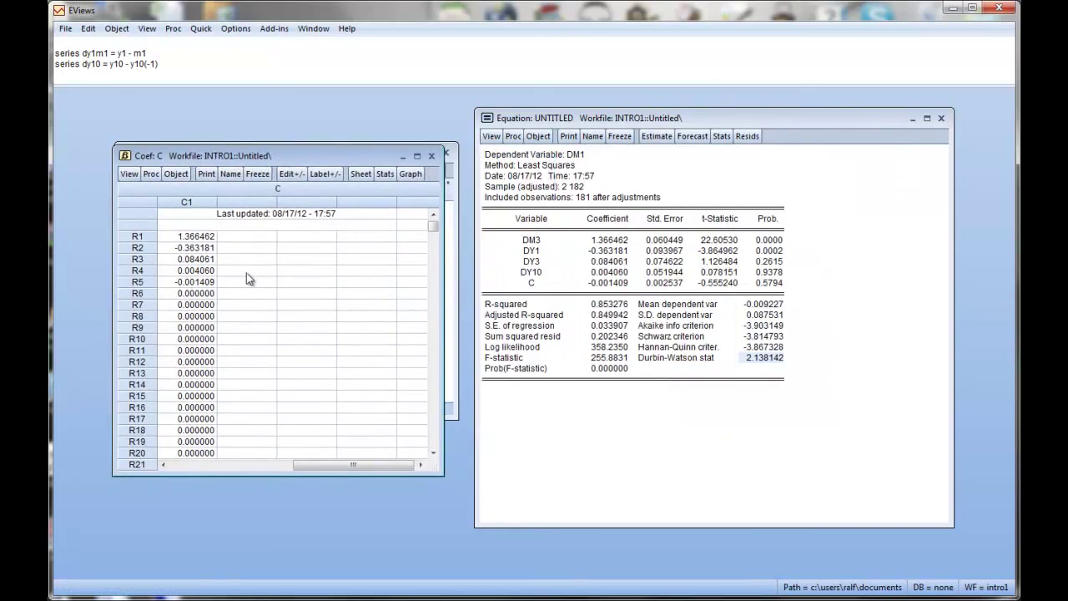
{"action": "left_click", "coordinate": [618, 240]}
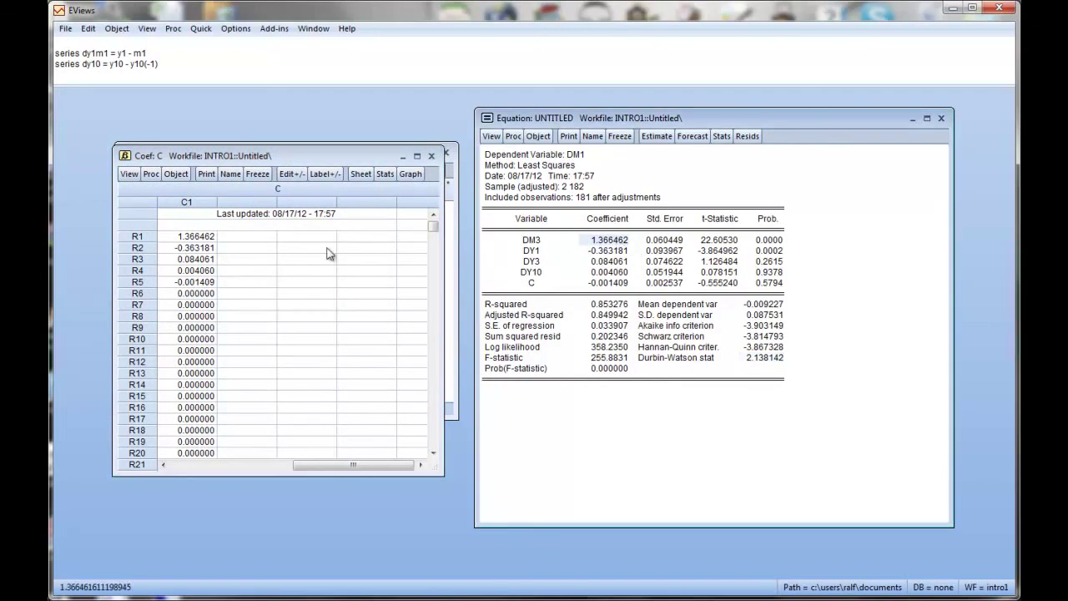
{"action": "left_click", "coordinate": [207, 239]}
{"action": "left_click", "coordinate": [604, 250]}
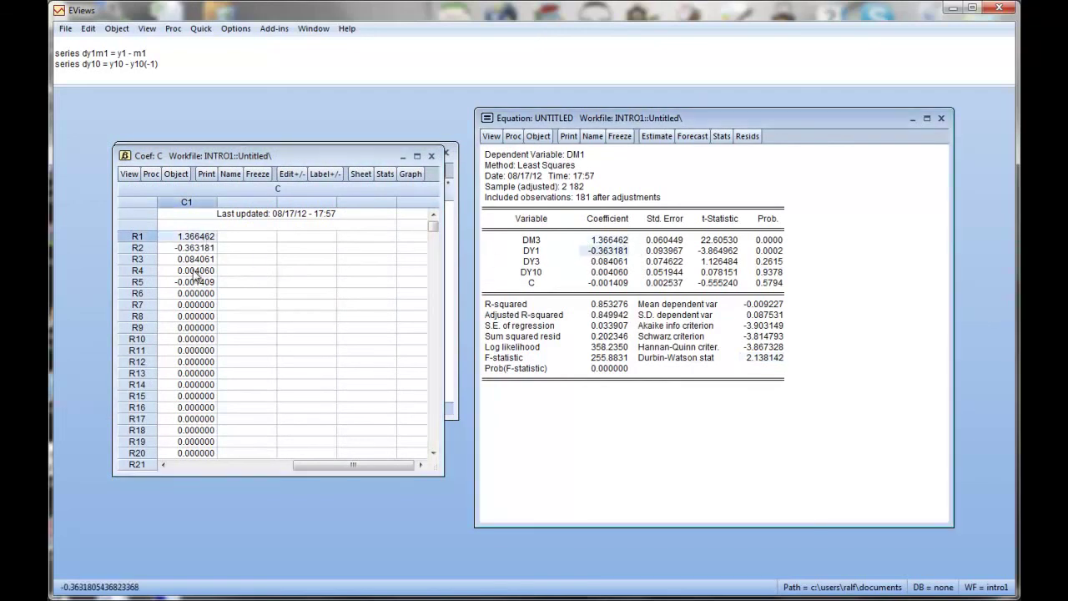
{"action": "left_click", "coordinate": [193, 248]}
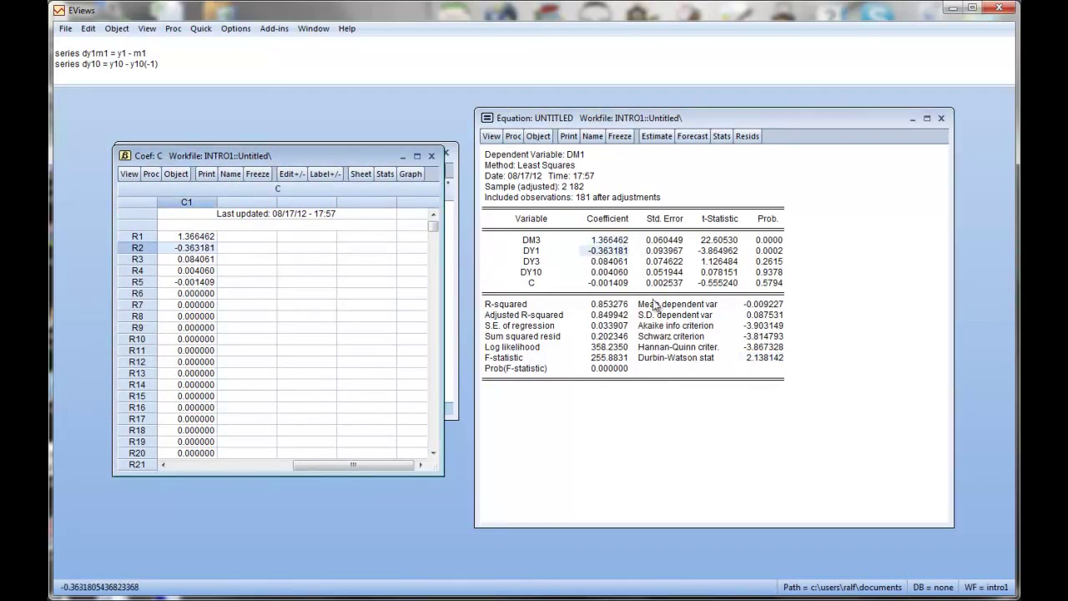
{"action": "left_click", "coordinate": [615, 261]}
{"action": "left_click", "coordinate": [194, 260]}
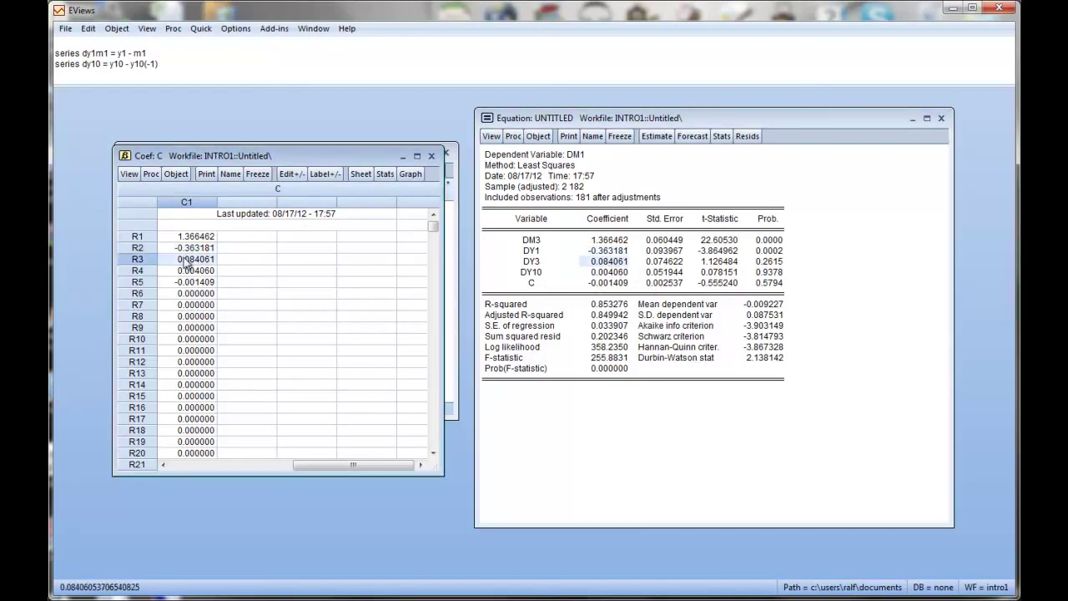
{"action": "left_click", "coordinate": [619, 272]}
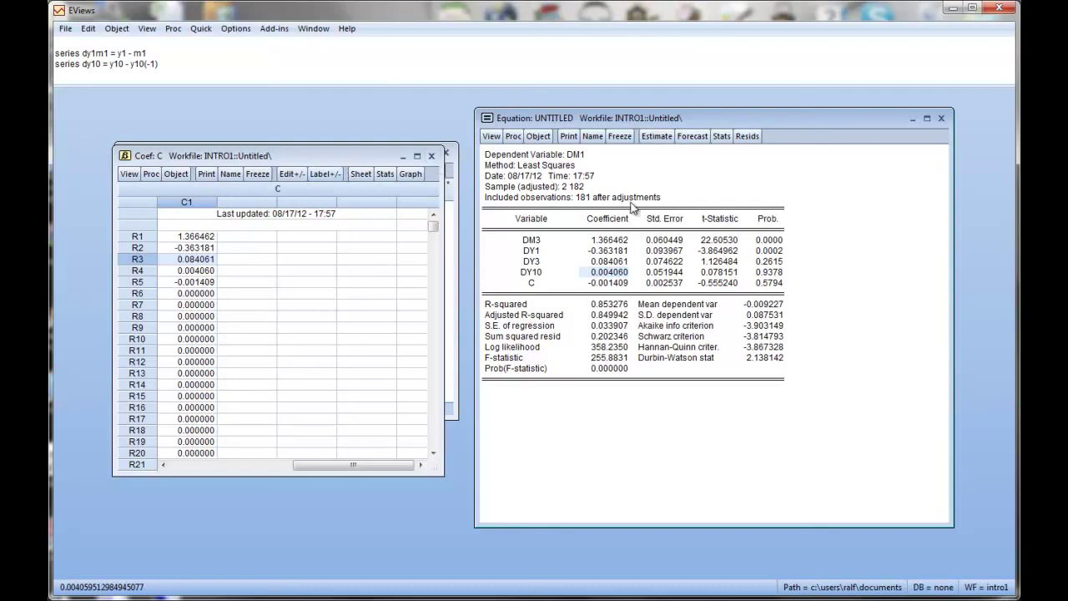
Run a Wald test of C(1)+C(2)+C(3)+C(4)=1, giving F-statistic 4.624476 and probability 0.0329
{"action": "left_click", "coordinate": [491, 136]}
{"action": "mouse_move", "coordinate": [551, 257]}
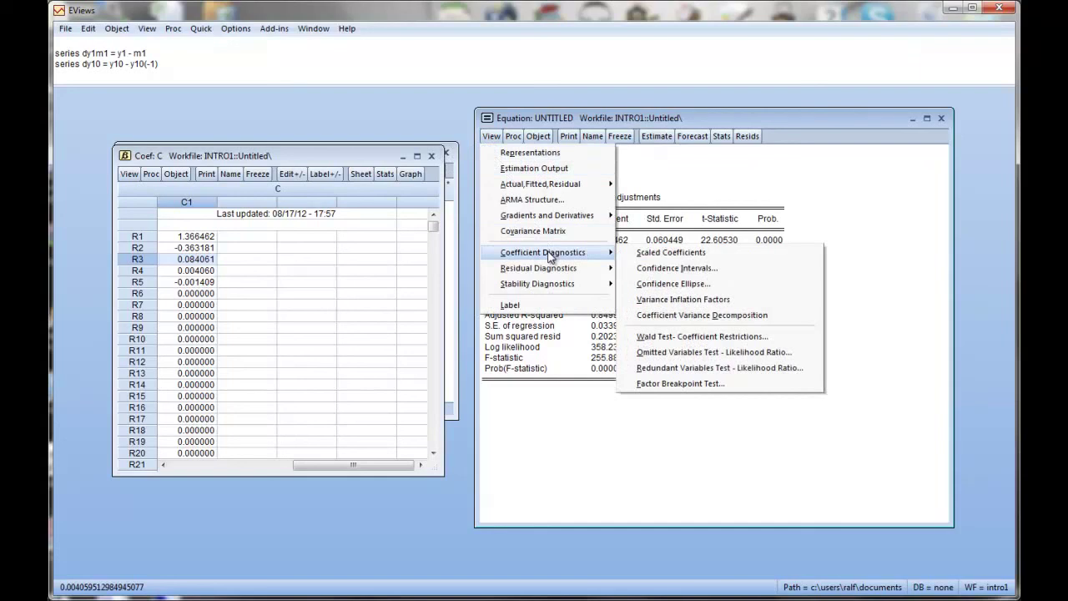
{"action": "left_click", "coordinate": [672, 337]}
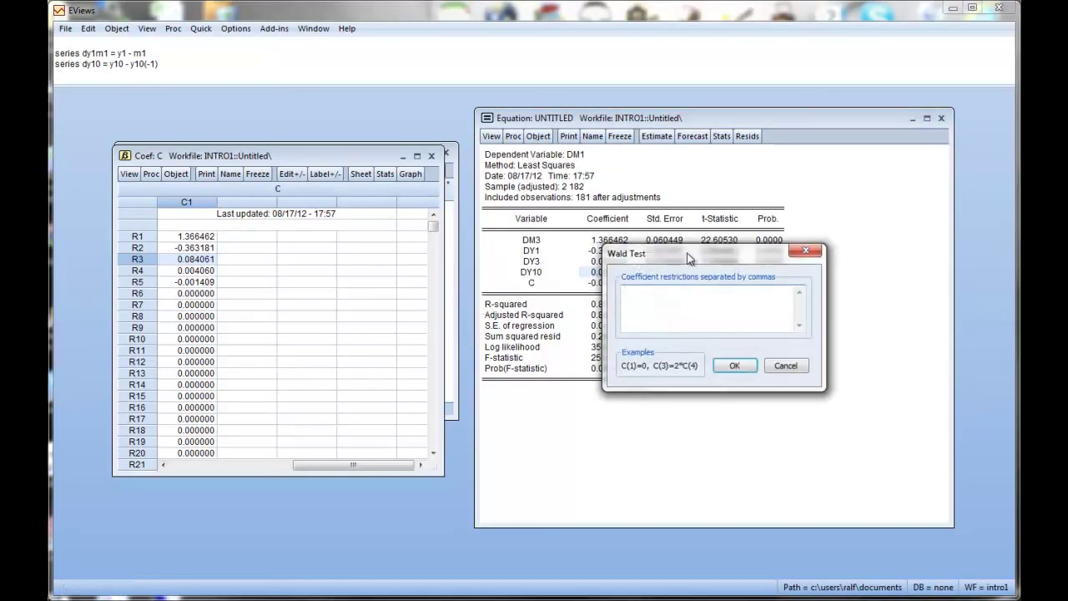
{"action": "left_click_drag", "start_coordinate": [688, 258], "coordinate": [595, 372]}
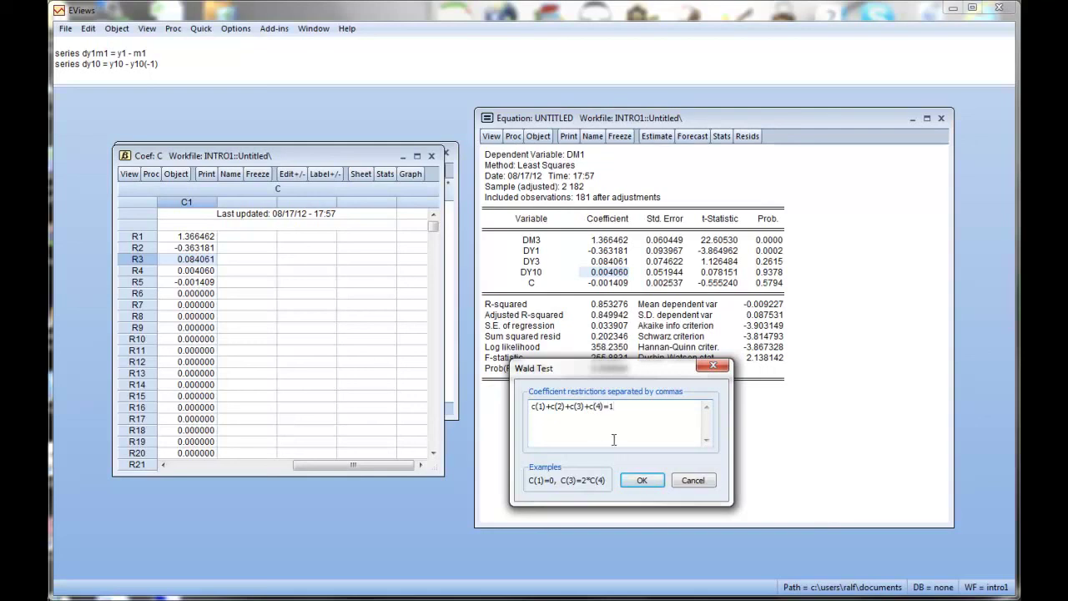
{"action": "left_click", "coordinate": [656, 486]}
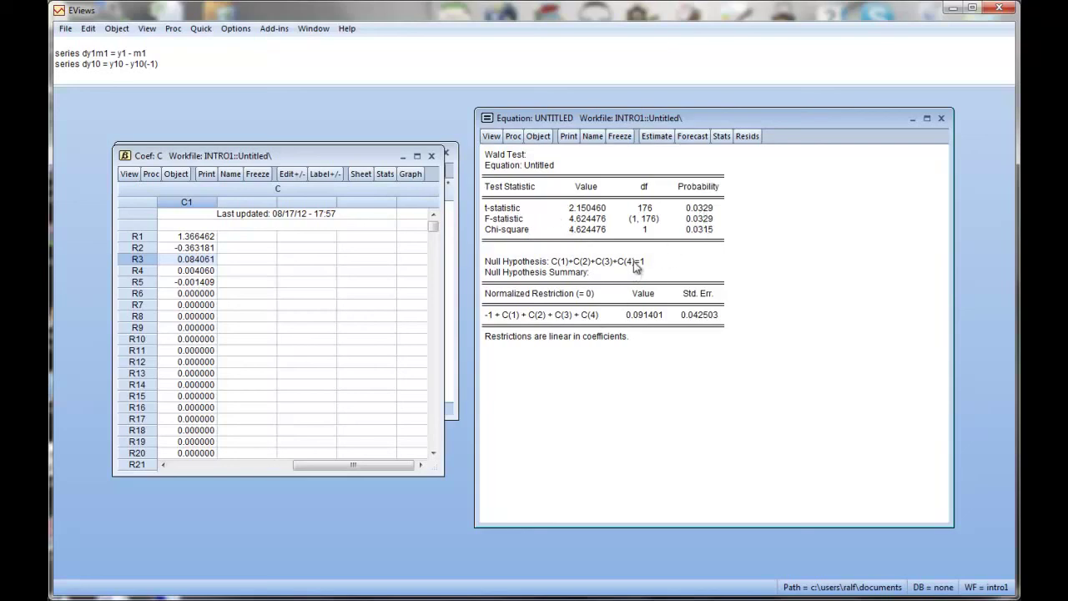
{"action": "left_click_drag", "start_coordinate": [671, 265], "coordinate": [557, 260]}
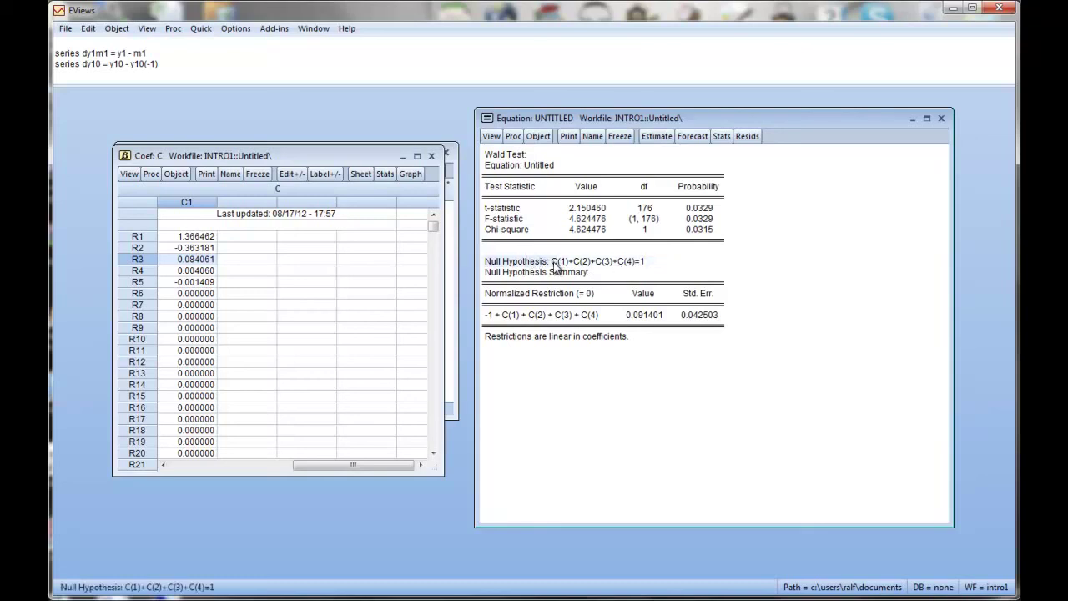
{"action": "left_click", "coordinate": [649, 267]}
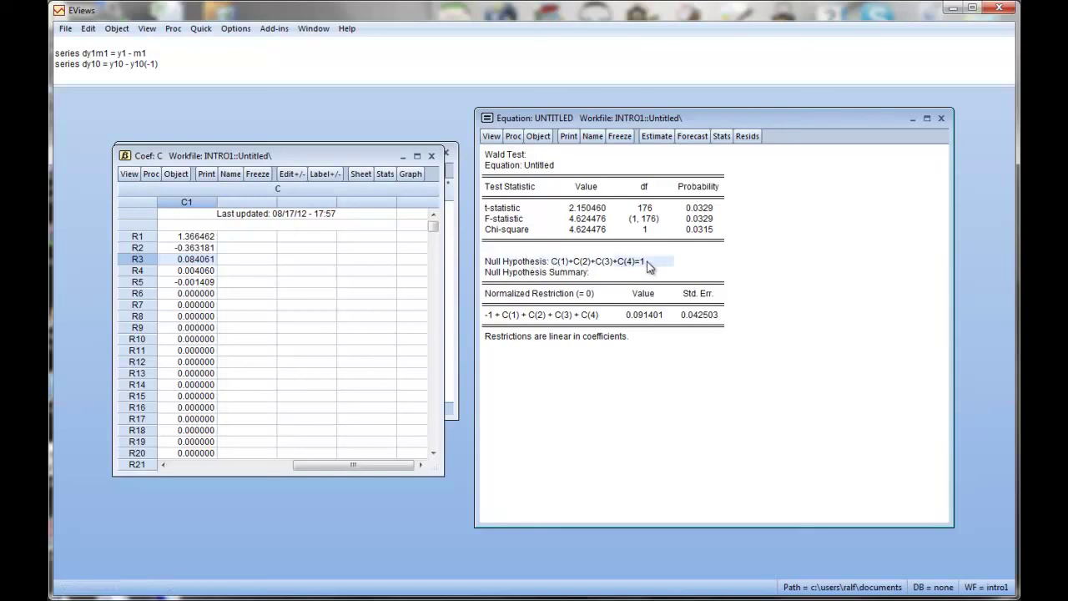
{"action": "left_click", "coordinate": [703, 214]}
{"action": "left_click", "coordinate": [706, 231]}
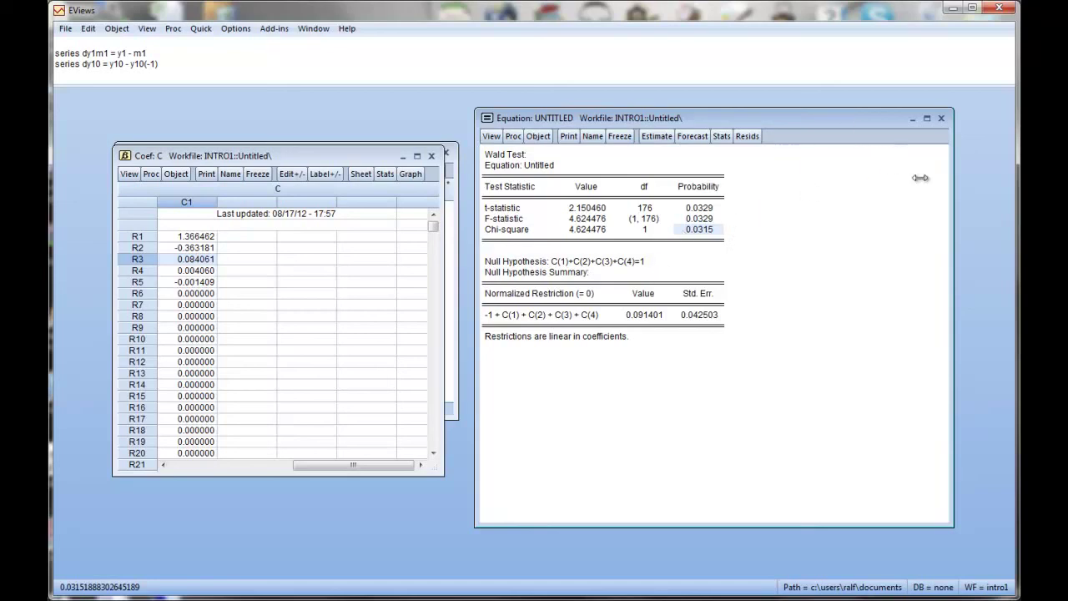
Close the untitled equation window and switch to the tutorial PDF to read it
{"action": "left_click", "coordinate": [941, 119]}
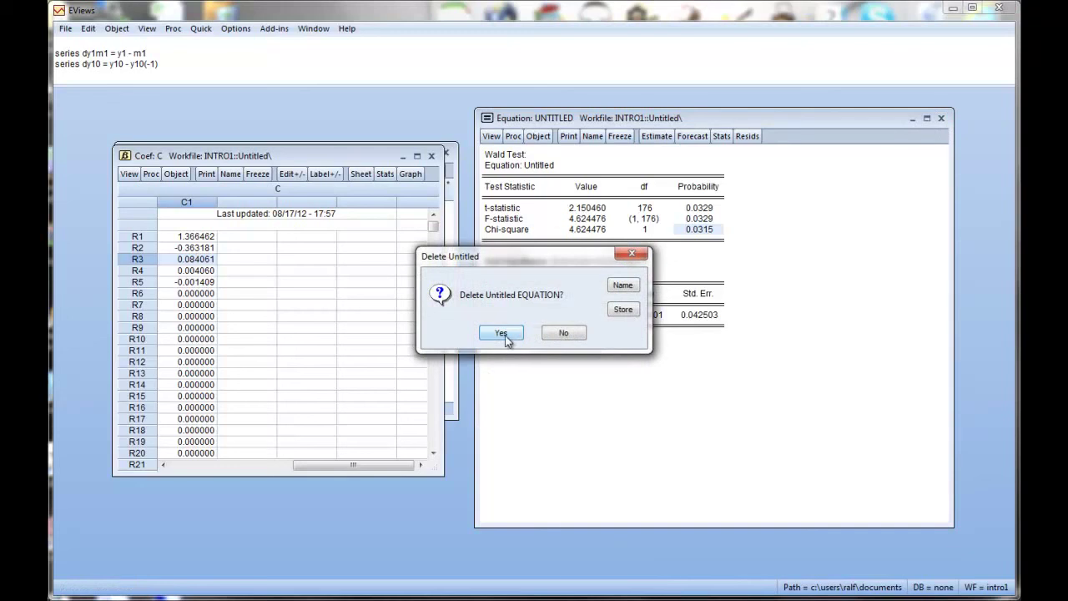
{"action": "key", "text": "alt+Tab"}
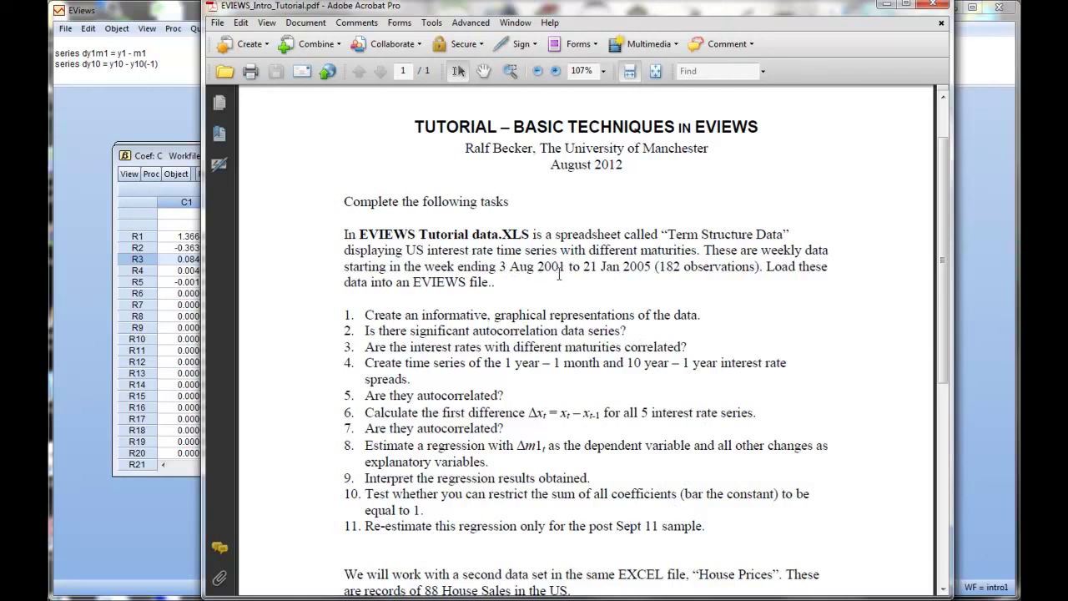
{"action": "left_click", "coordinate": [520, 267]}
Keep the untitled equation, bring back its DM1 least-squares output, and close coefficient vector C
{"action": "left_click", "coordinate": [890, 7]}
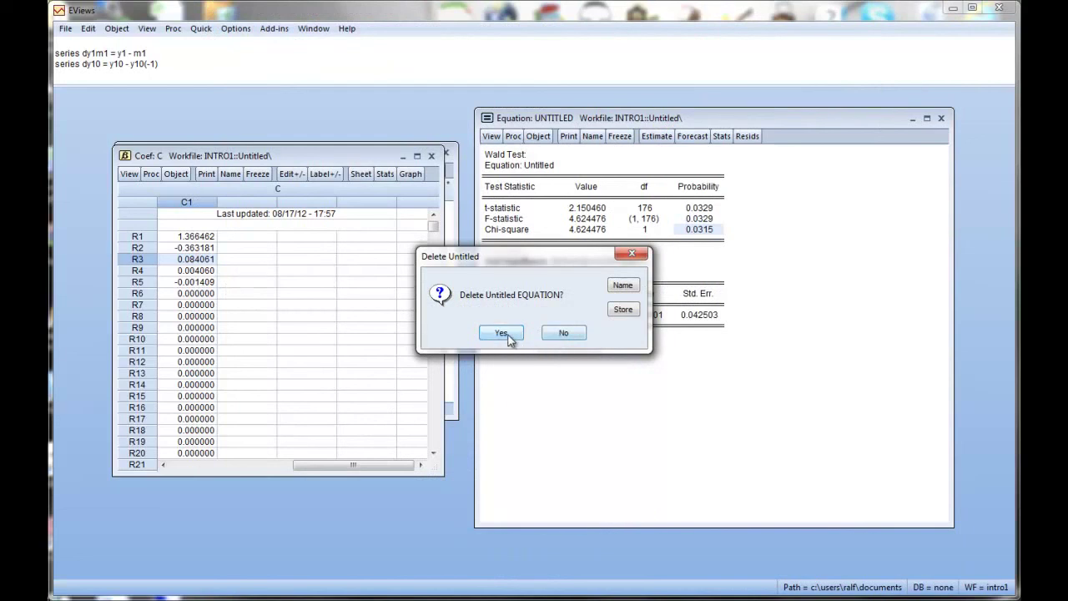
{"action": "left_click", "coordinate": [563, 333]}
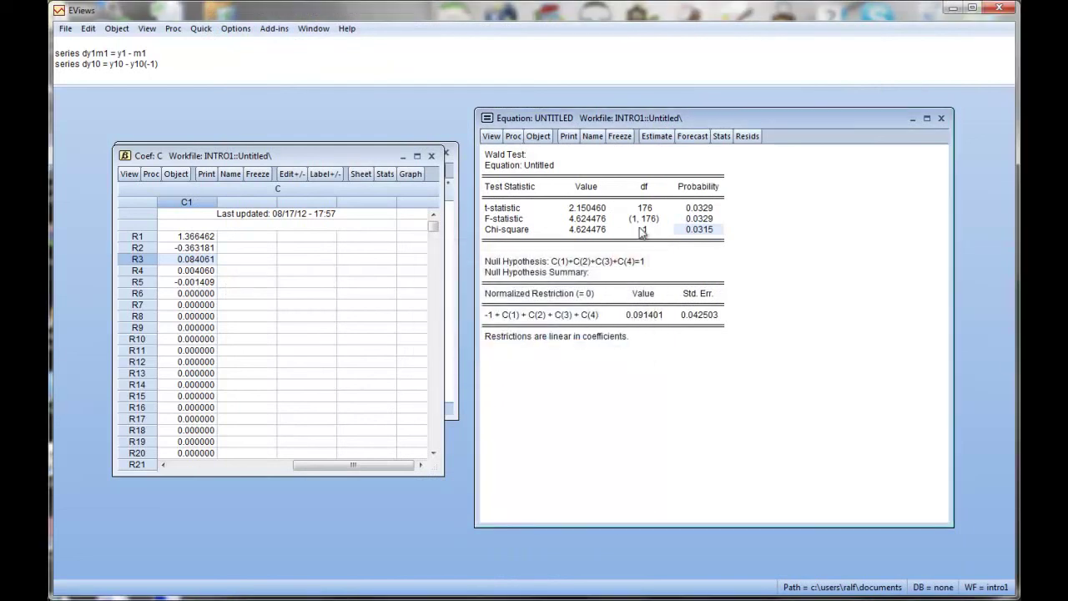
{"action": "left_click", "coordinate": [657, 136]}
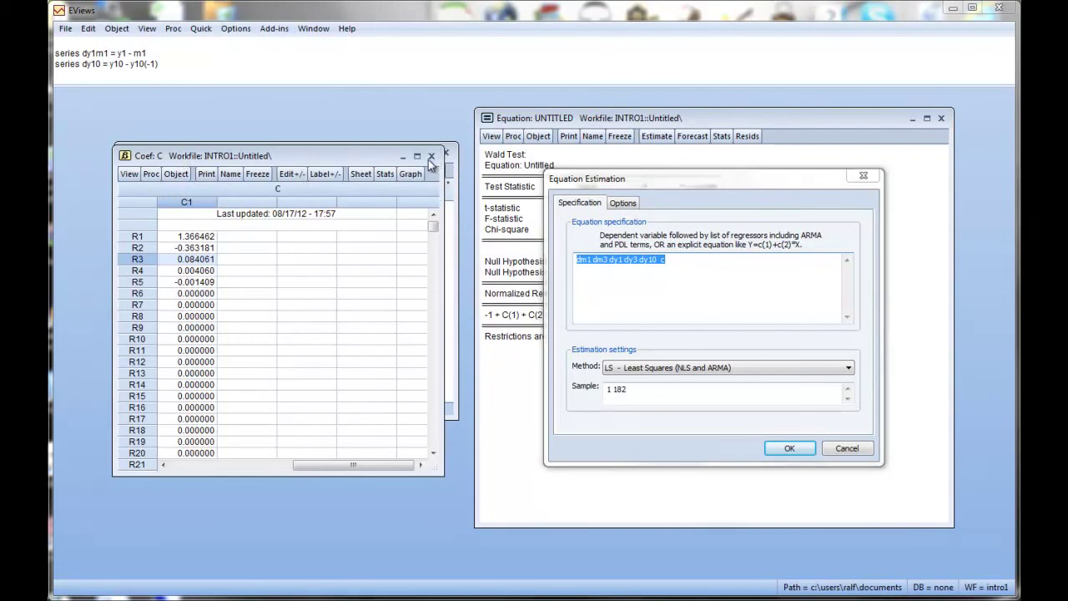
{"action": "left_click", "coordinate": [846, 447]}
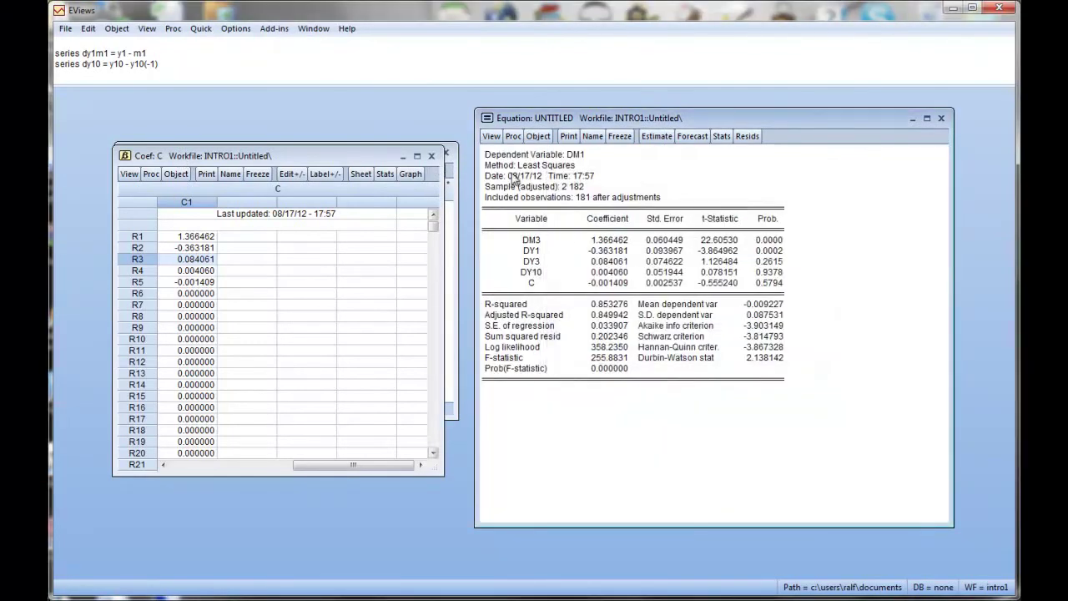
{"action": "left_click", "coordinate": [431, 155]}
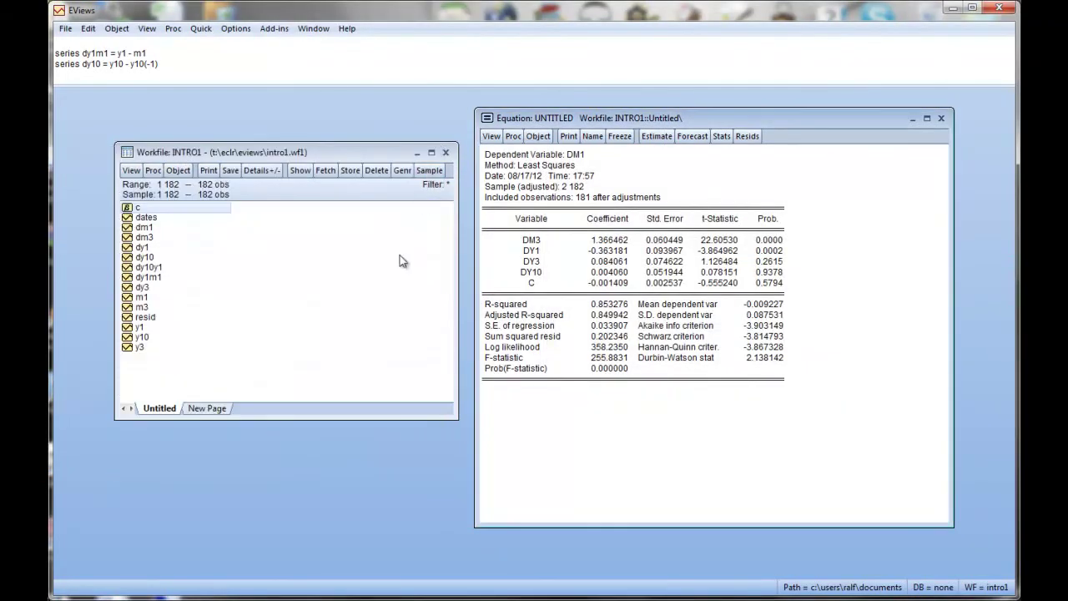
{"action": "double_click", "coordinate": [144, 218]}
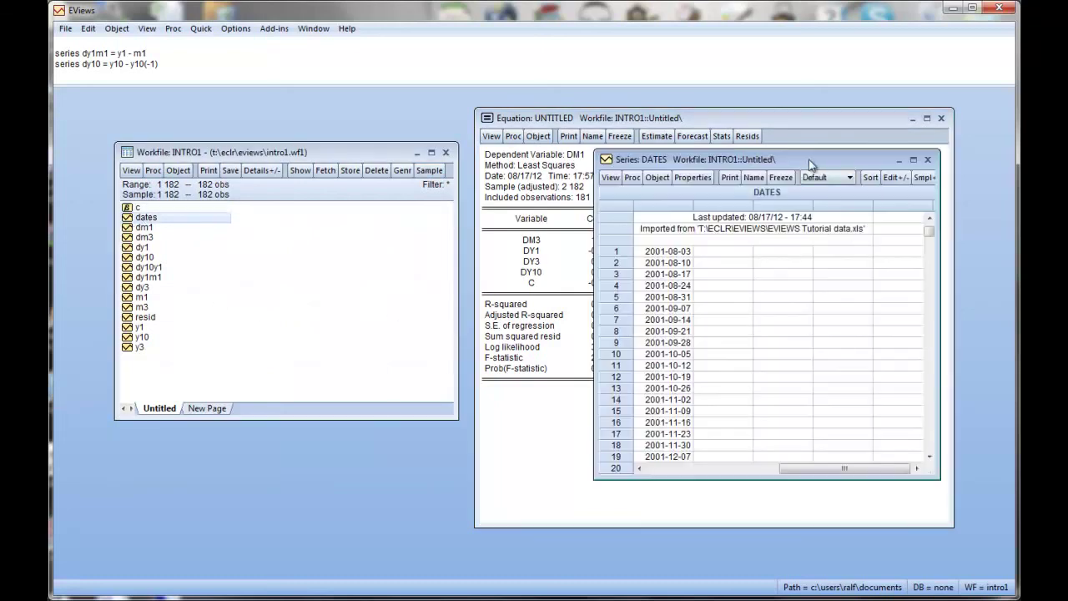
{"action": "left_click_drag", "start_coordinate": [805, 159], "coordinate": [333, 140]}
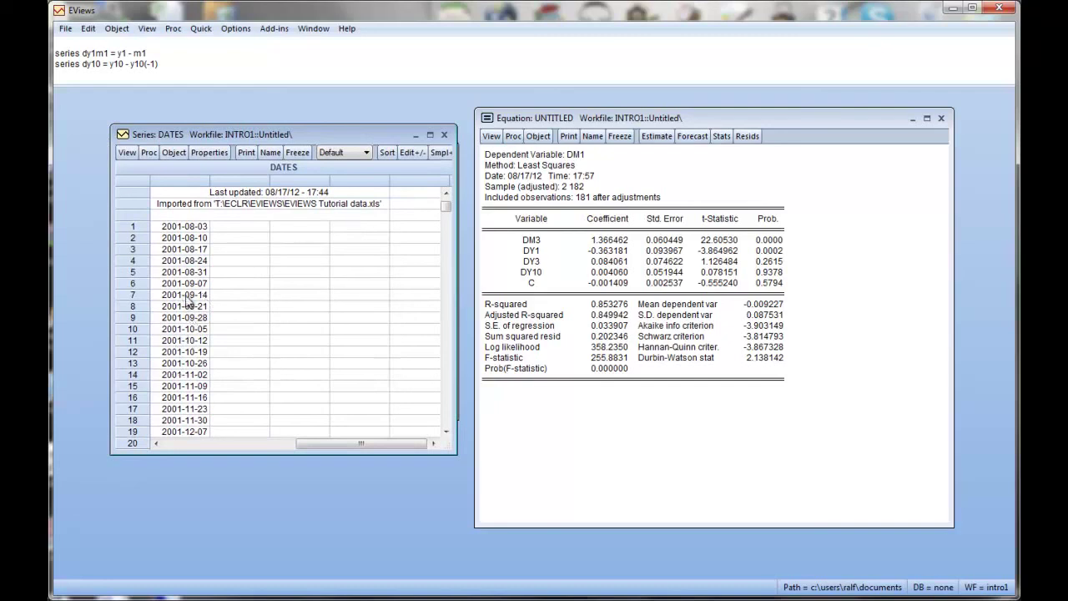
{"action": "left_click", "coordinate": [185, 297]}
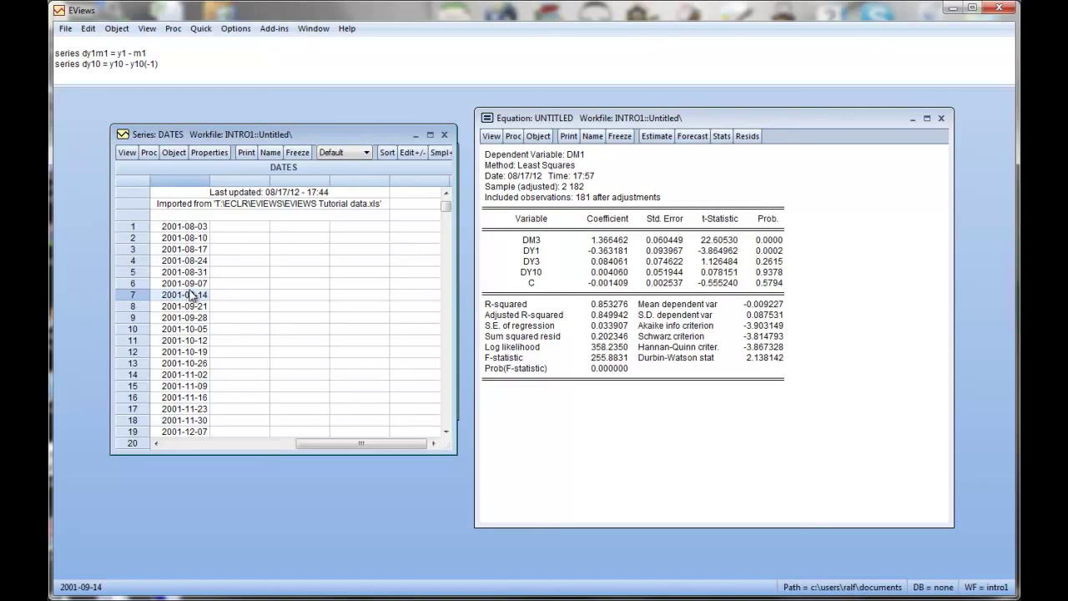
{"action": "scroll", "coordinate": [182, 312], "scroll_direction": "down", "scroll_amount": 3}
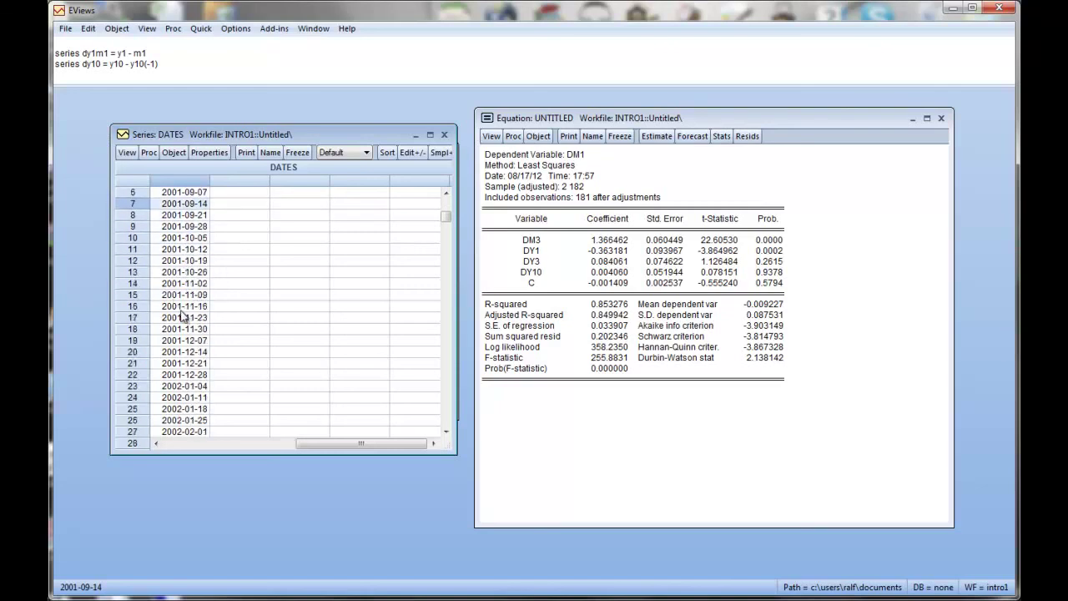
{"action": "scroll", "coordinate": [182, 313], "scroll_direction": "down", "scroll_amount": 20}
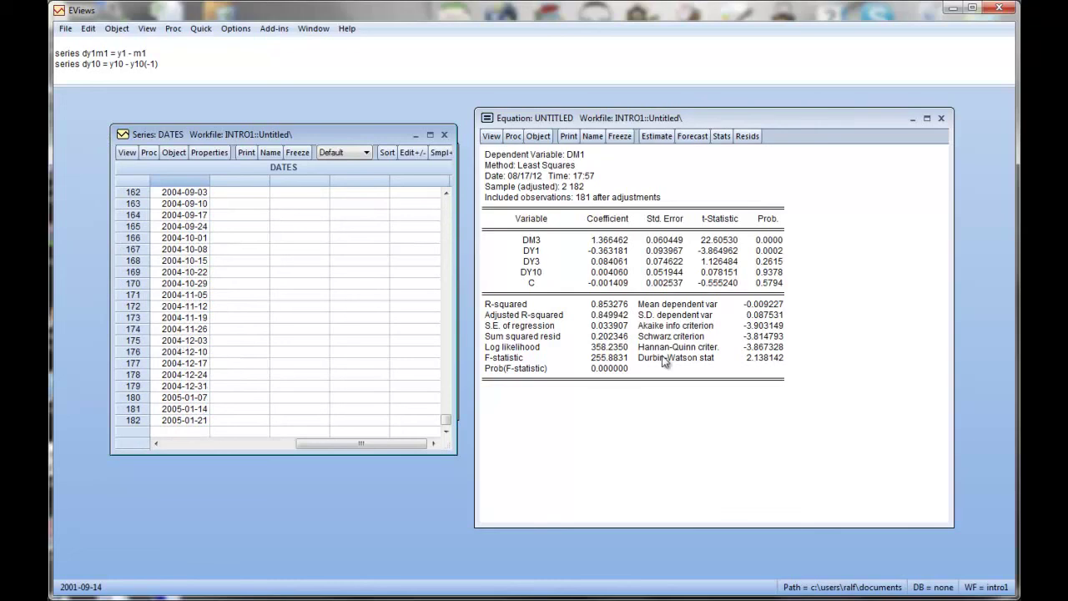
{"action": "left_click", "coordinate": [445, 136]}
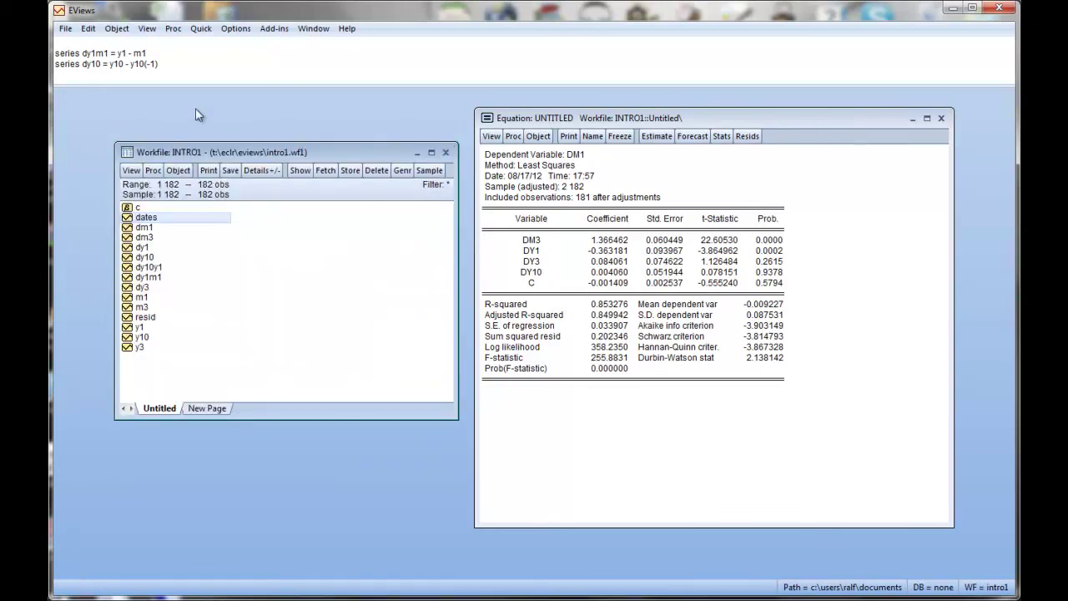
Set the sample to 7 182 with smpl and delete the old untitled DM1 equation
{"action": "left_click", "coordinate": [206, 77]}
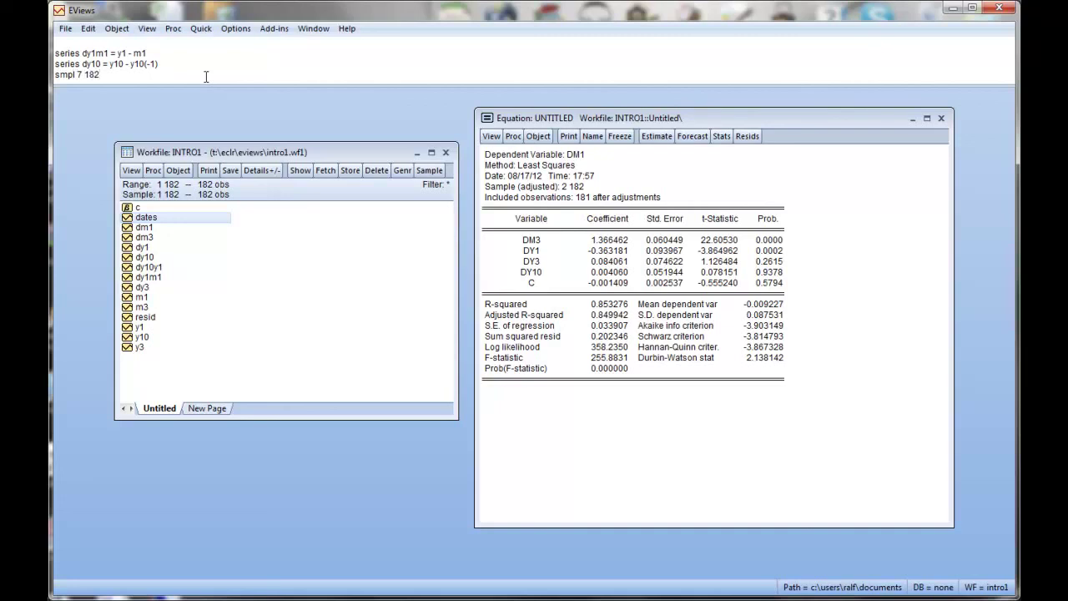
{"action": "key", "text": "Return"}
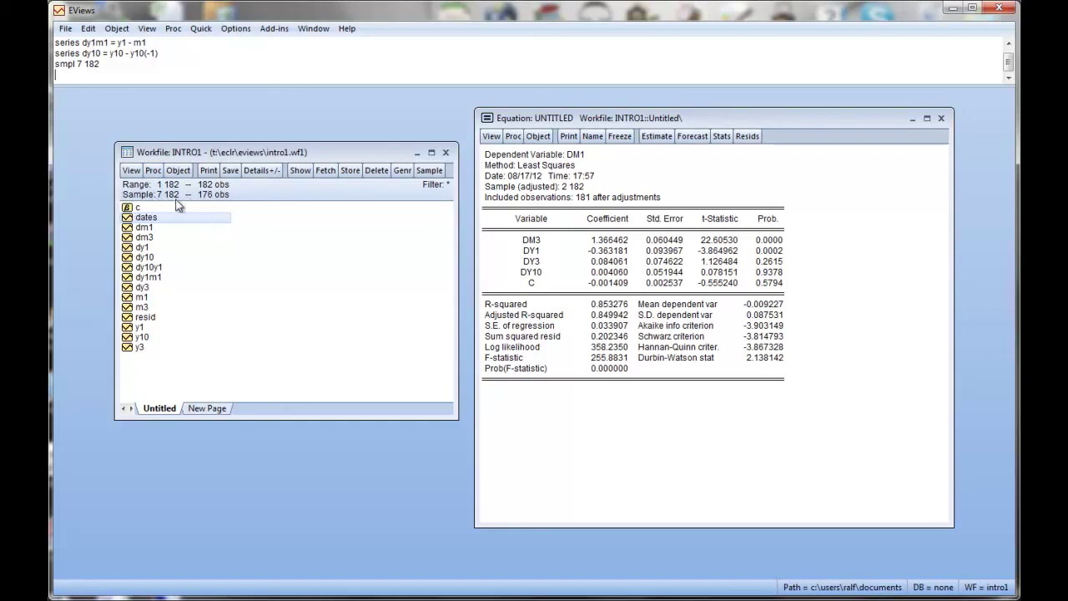
{"action": "left_click", "coordinate": [657, 139]}
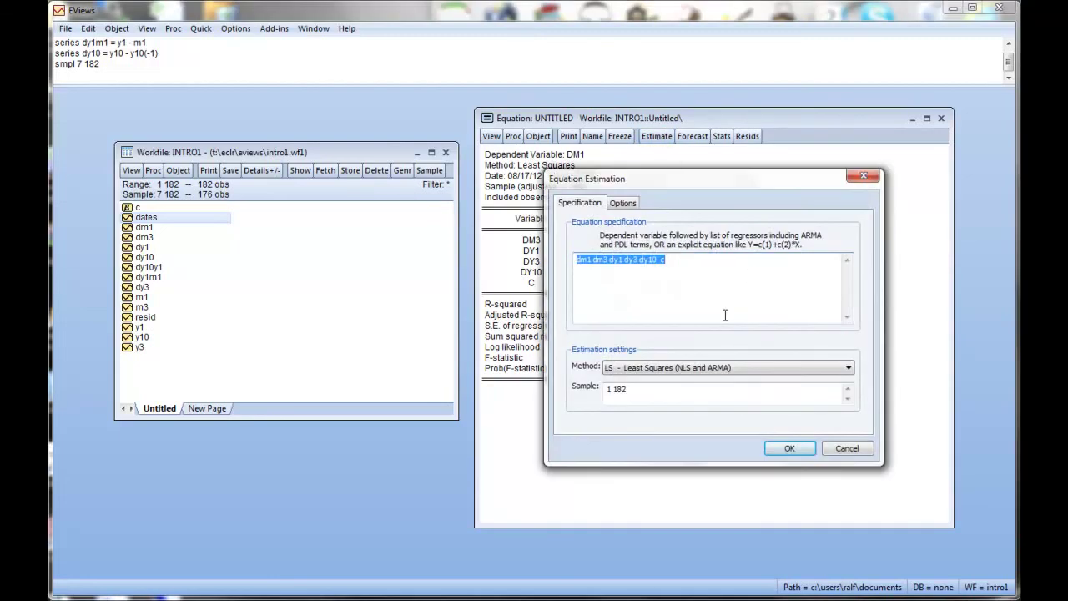
{"action": "left_click", "coordinate": [848, 451]}
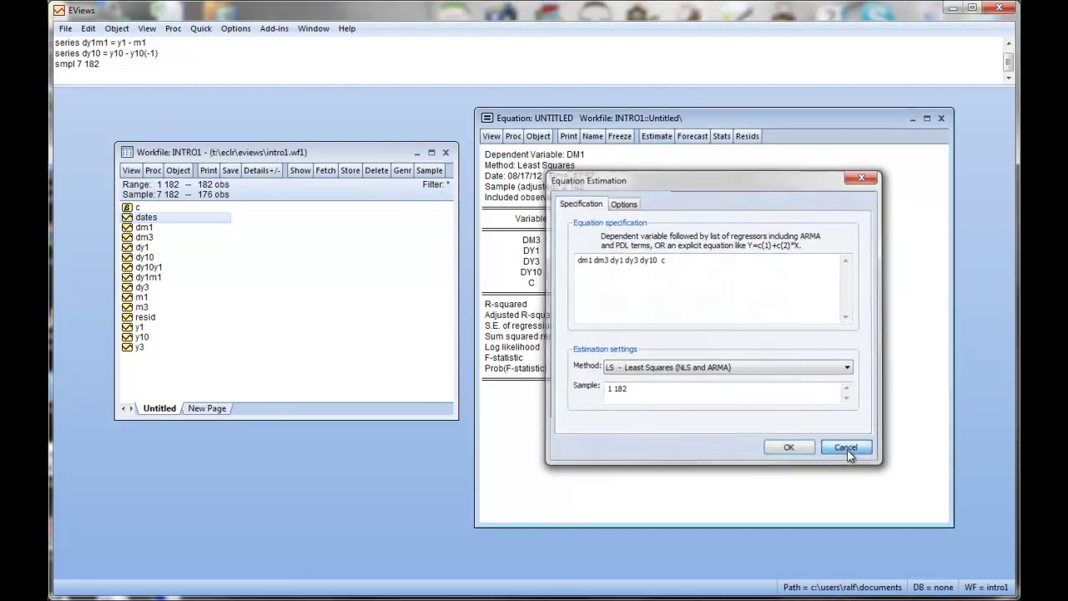
{"action": "left_click", "coordinate": [941, 118]}
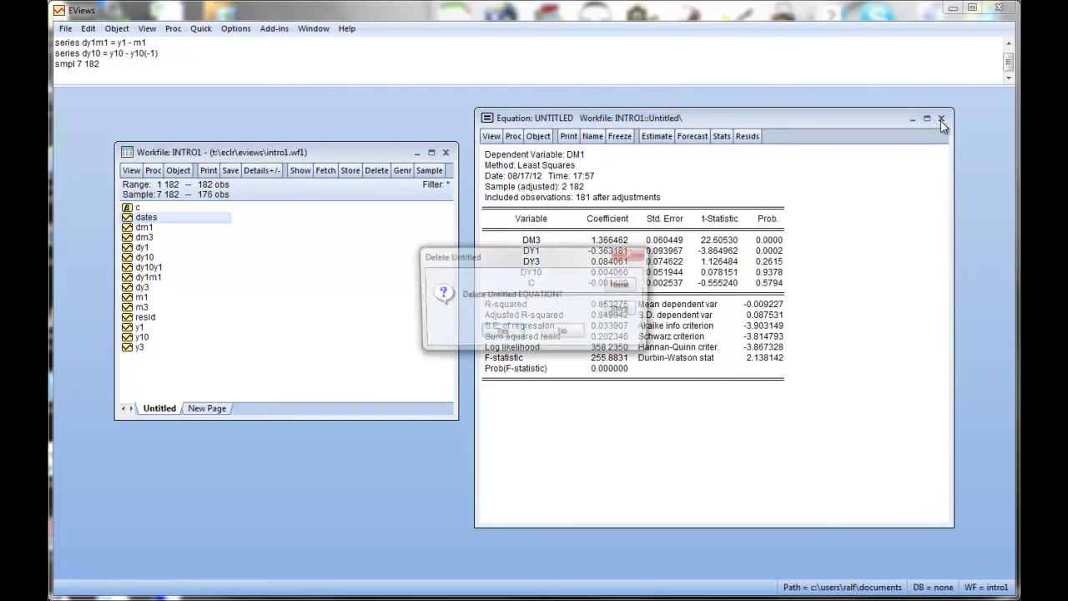
{"action": "left_click", "coordinate": [501, 334]}
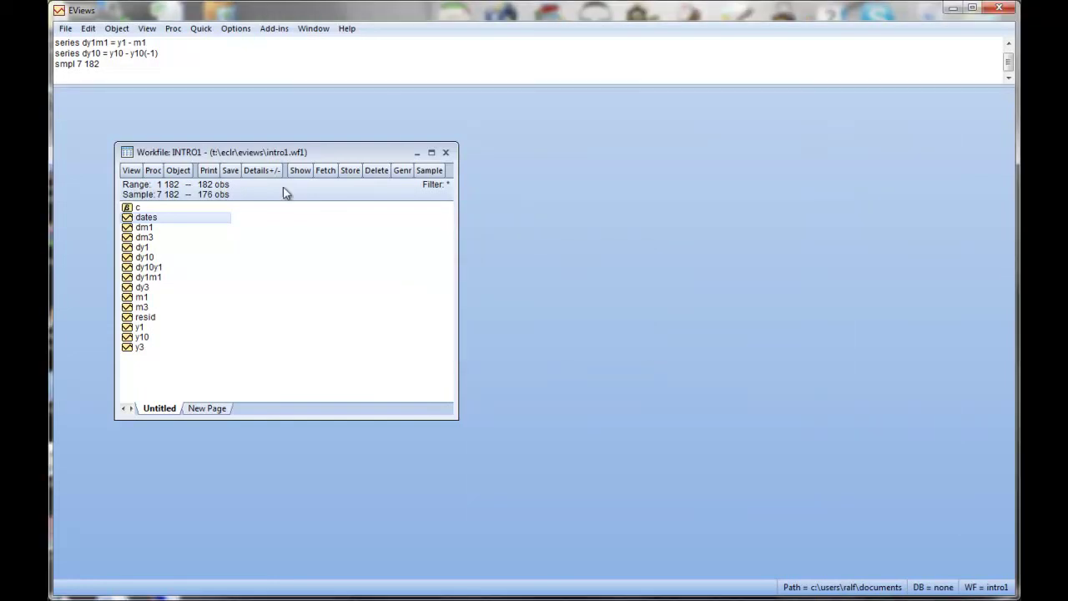
{"action": "left_click_drag", "start_coordinate": [219, 158], "coordinate": [314, 196]}
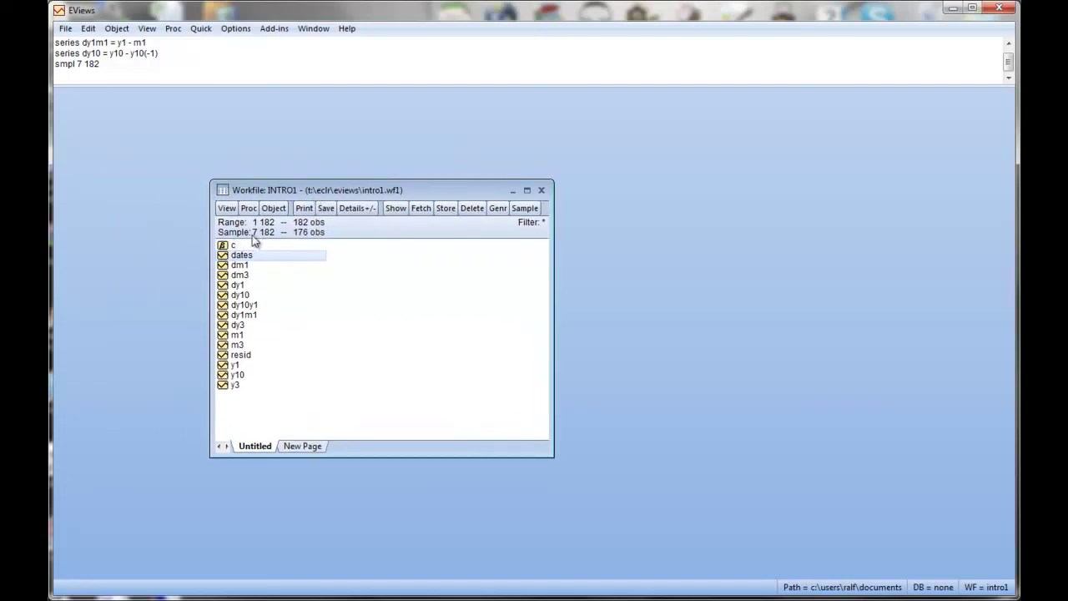
Estimate ls dm1 dm3 dy1 dy3 dy10 over 7–182, giving 176 observations and R-squared 0.852759
{"action": "left_click", "coordinate": [136, 72]}
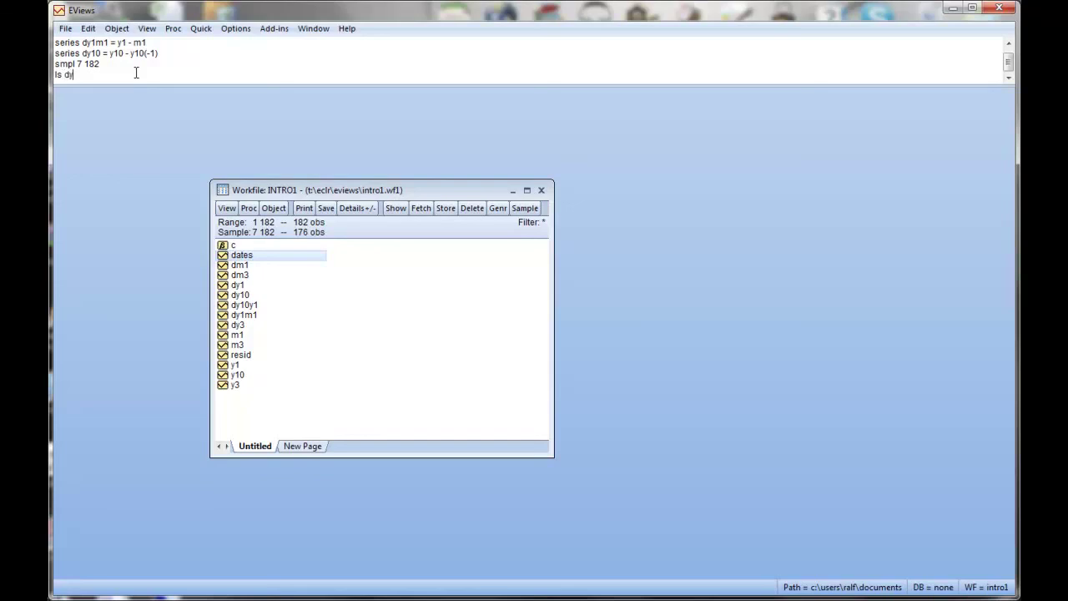
{"action": "type", "text": "m1 dm3 dy1 dy3 dy10"}
{"action": "key", "text": "Return"}
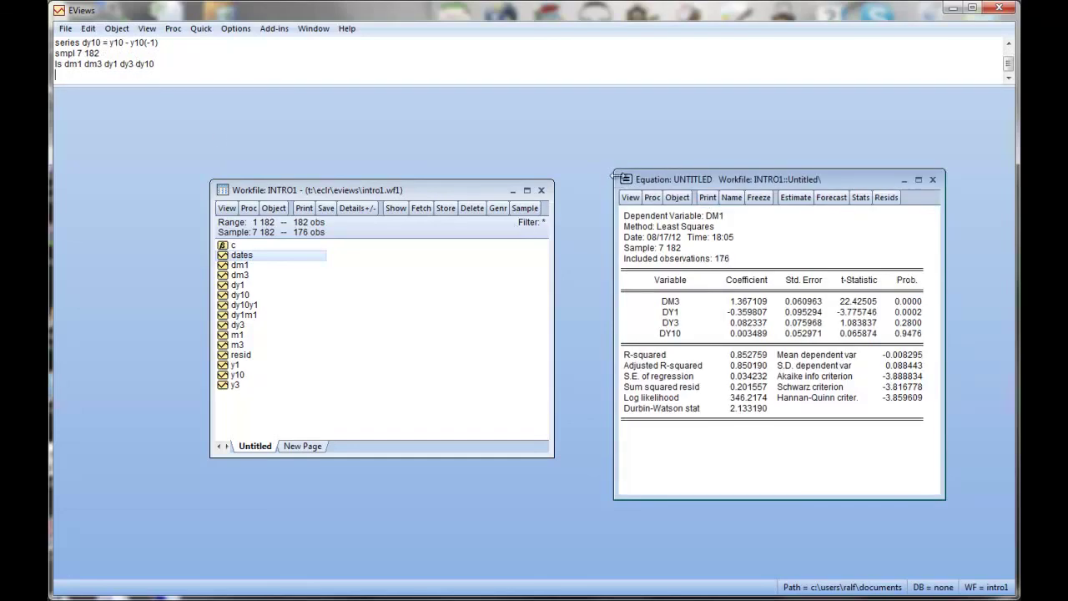
{"action": "left_click", "coordinate": [655, 249]}
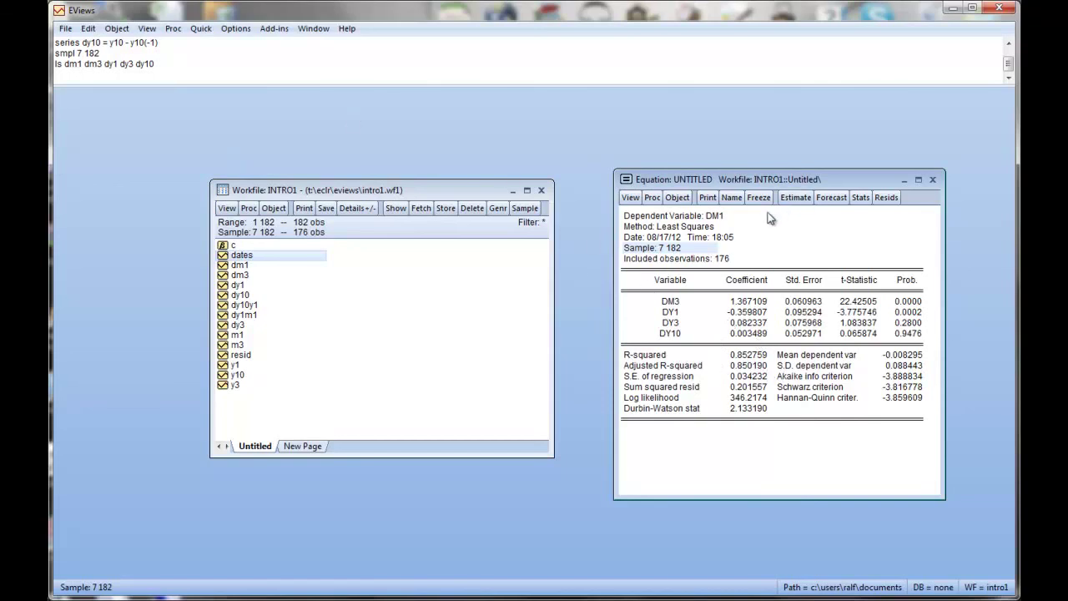
Append the constant c to the DM1 equation specification and re-estimate it
{"action": "left_click", "coordinate": [788, 198]}
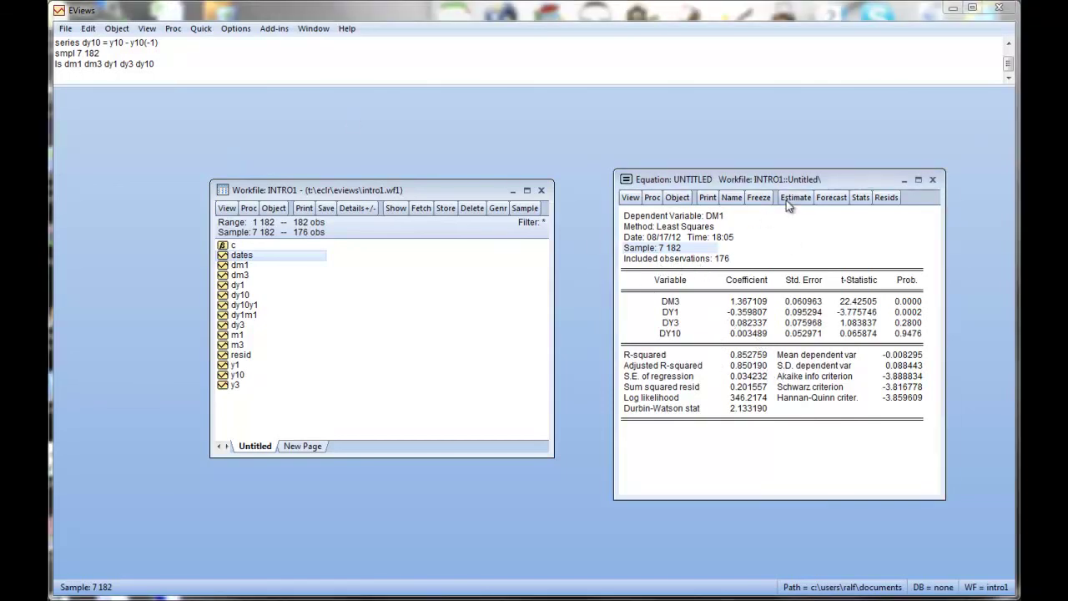
{"action": "left_click", "coordinate": [745, 280]}
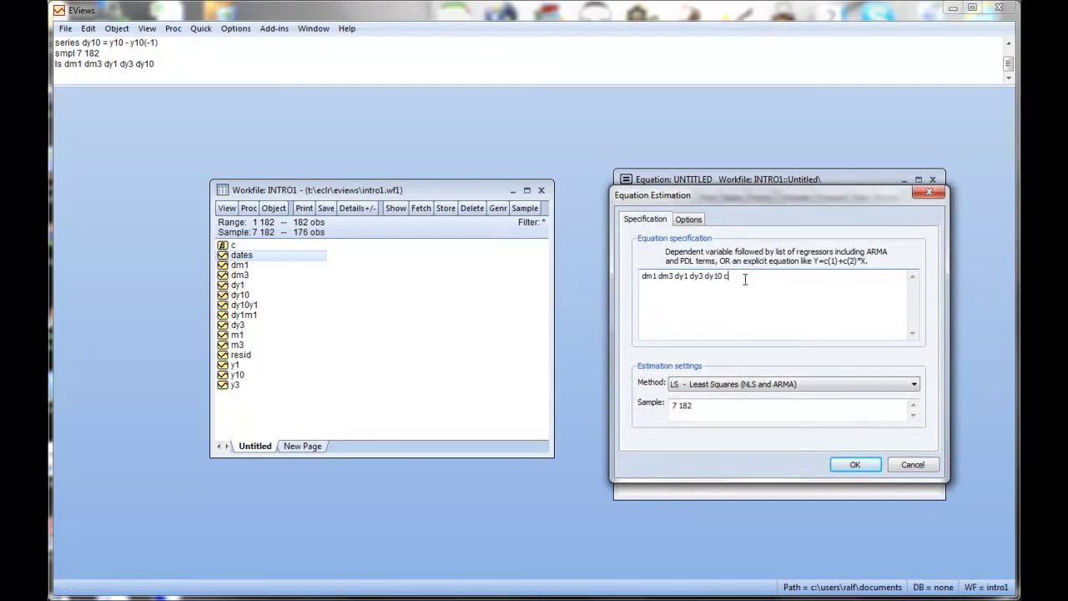
{"action": "key", "text": "Return"}
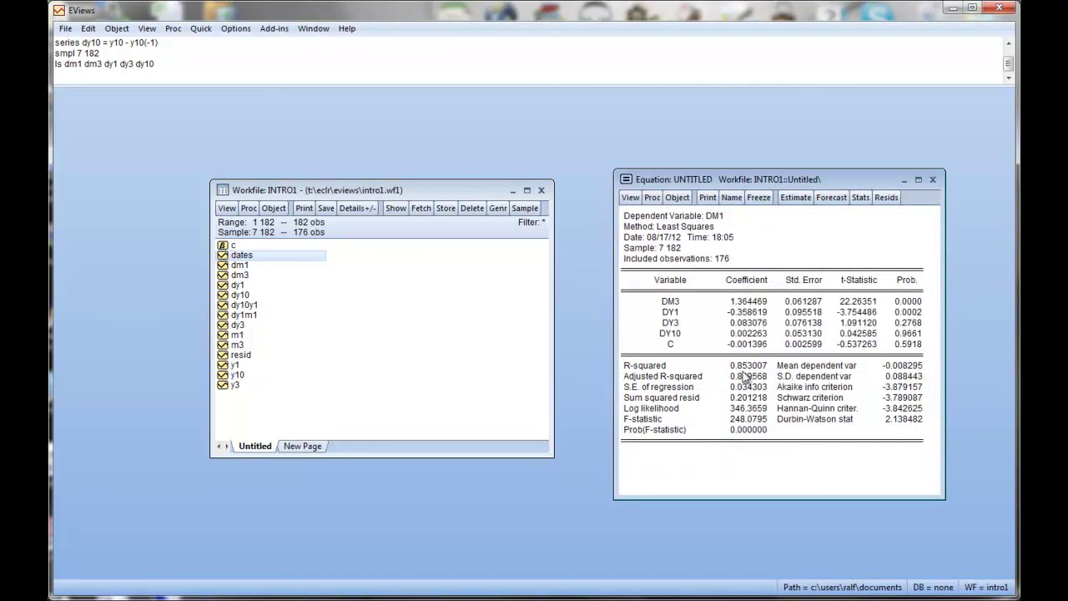
Verify the estimation sample is 7 182, then close the settings without re-estimating
{"action": "left_click", "coordinate": [793, 199]}
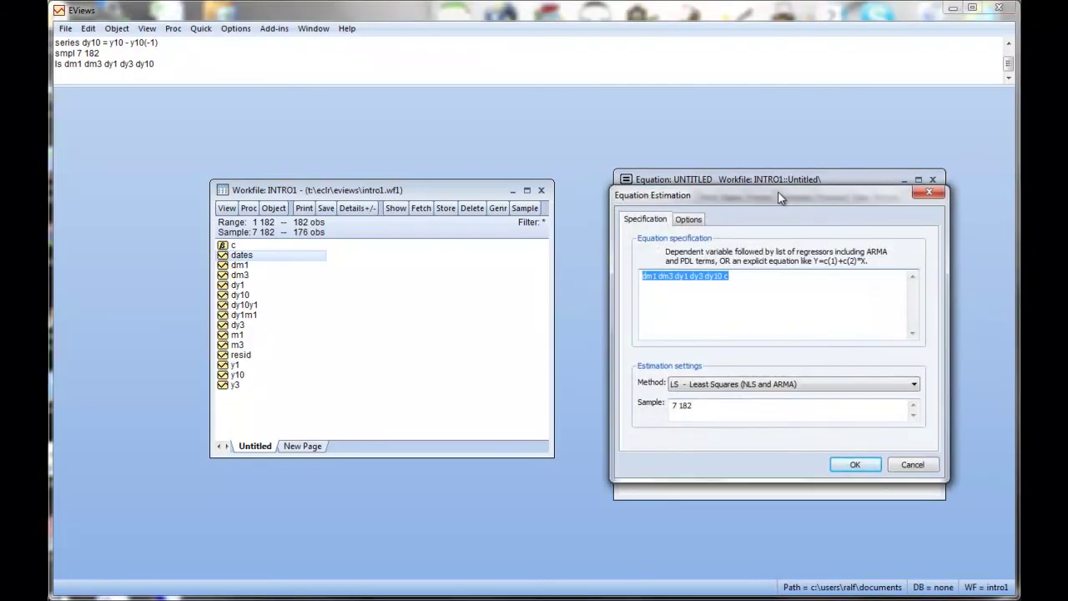
{"action": "left_click_drag", "start_coordinate": [778, 197], "coordinate": [762, 167]}
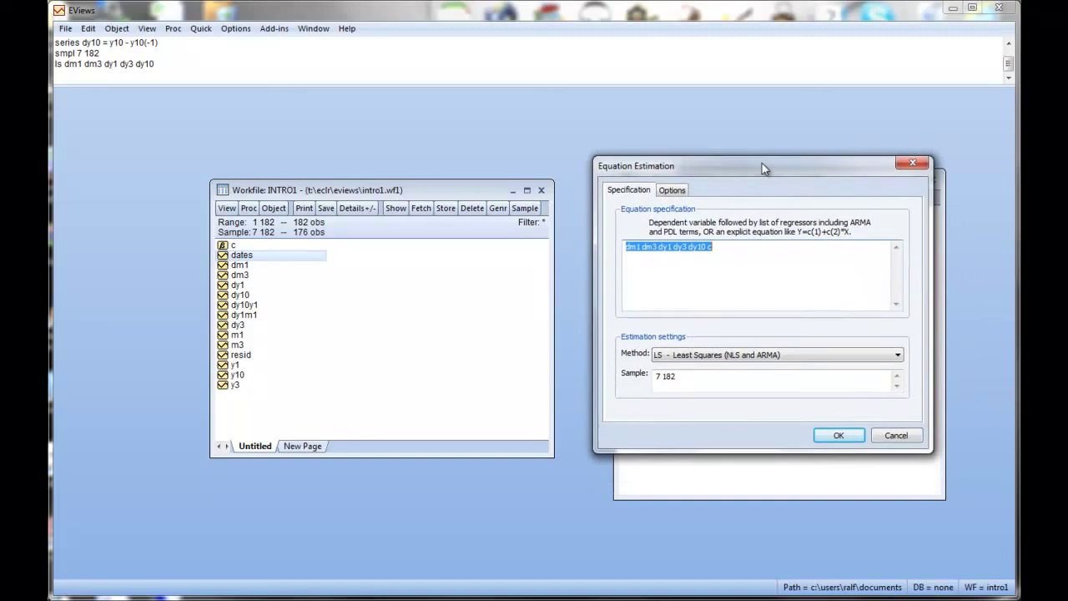
{"action": "left_click", "coordinate": [673, 383]}
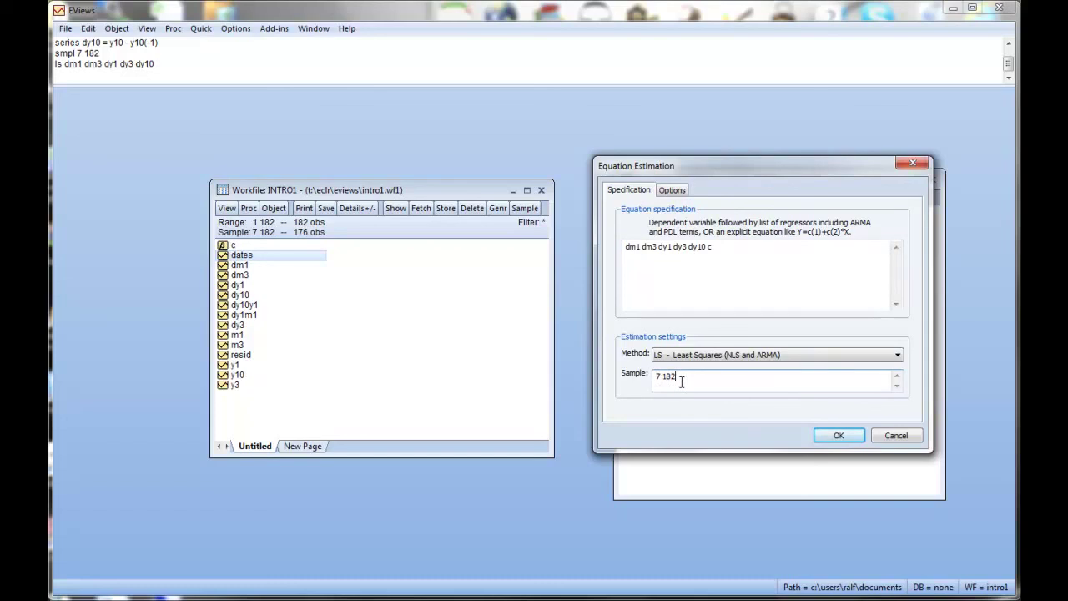
{"action": "left_click", "coordinate": [895, 436]}
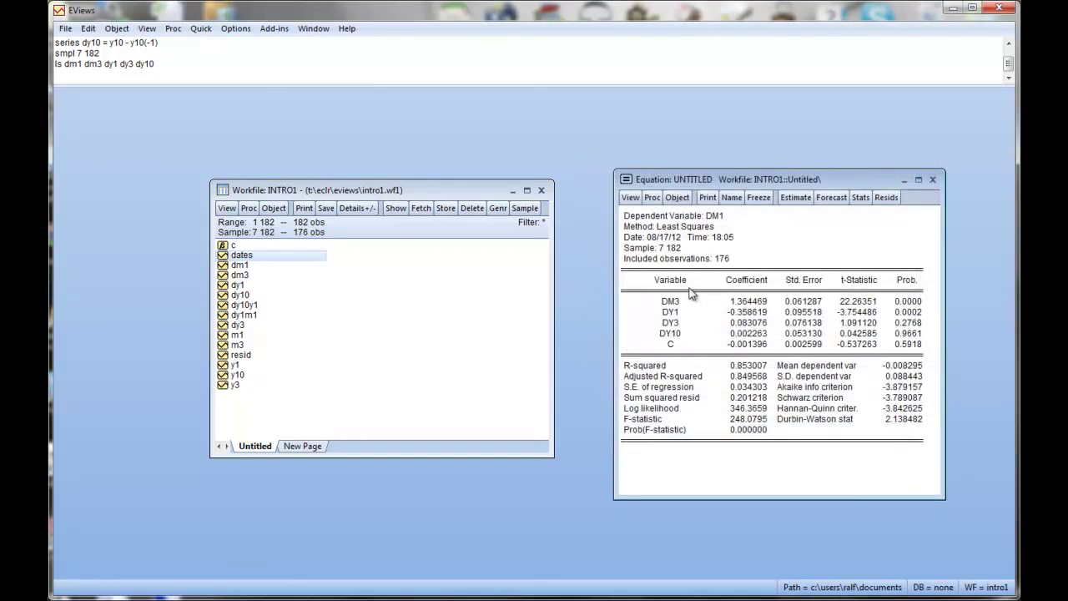